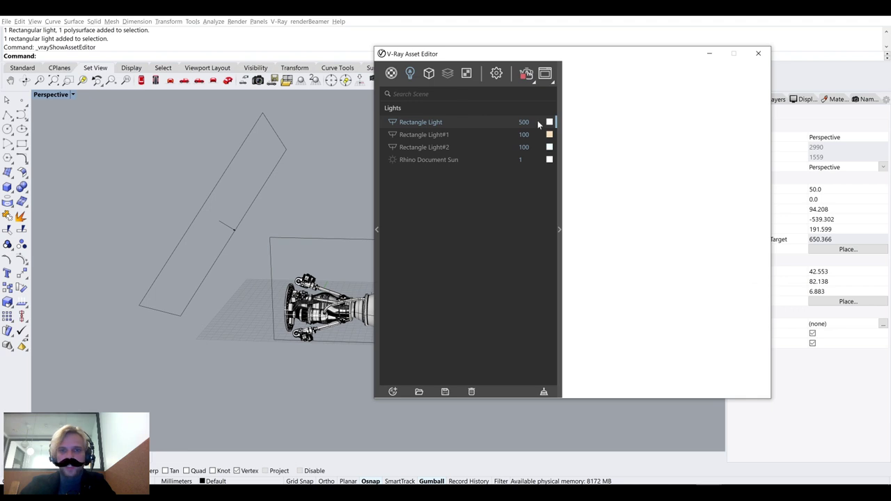
# Inspect the parameters and options of the three rectangle lights, including their Invisible setting
pyautogui.click(537, 122)
pyautogui.click(568, 342)
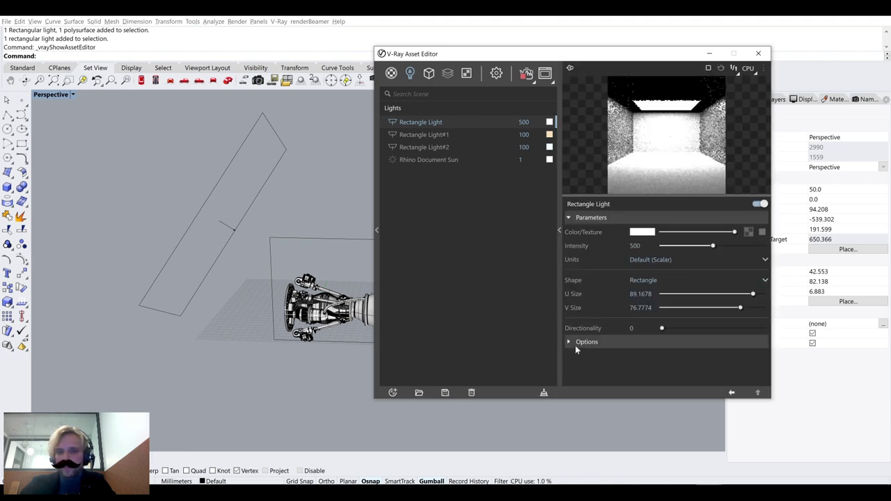
pyautogui.scroll(-3, 616, 328)
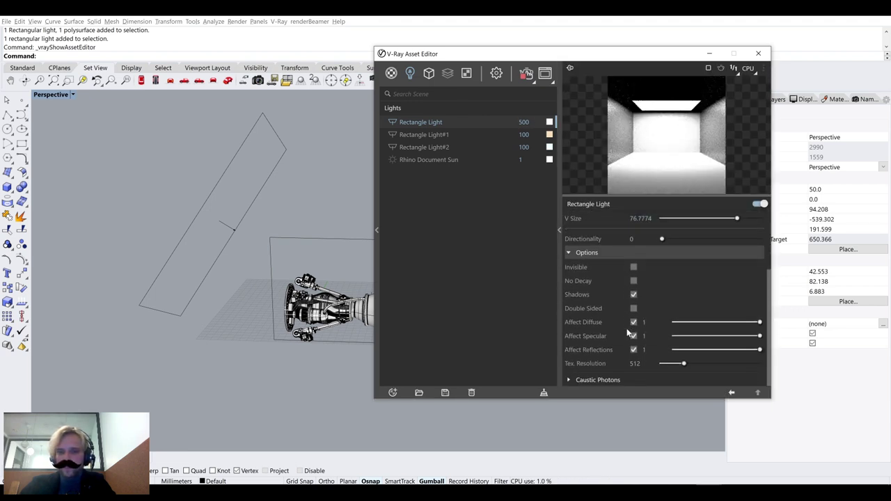
pyautogui.click(436, 132)
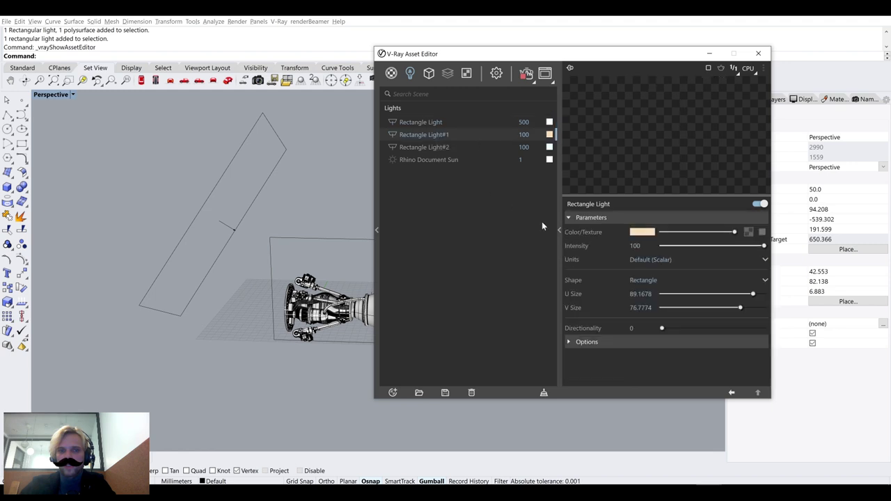
pyautogui.click(606, 342)
pyautogui.click(435, 147)
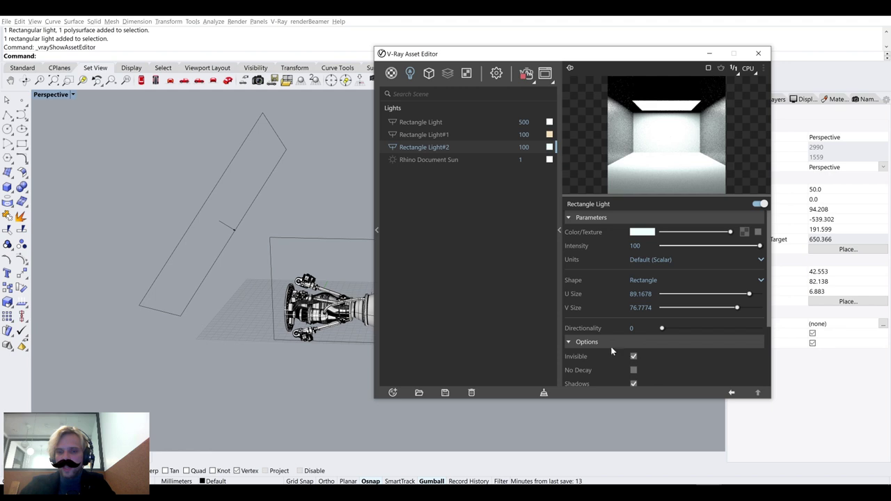
# Disable the environment background texture in the render settings, then collapse the additional render parameters and move the editor clear of the model
pyautogui.click(496, 73)
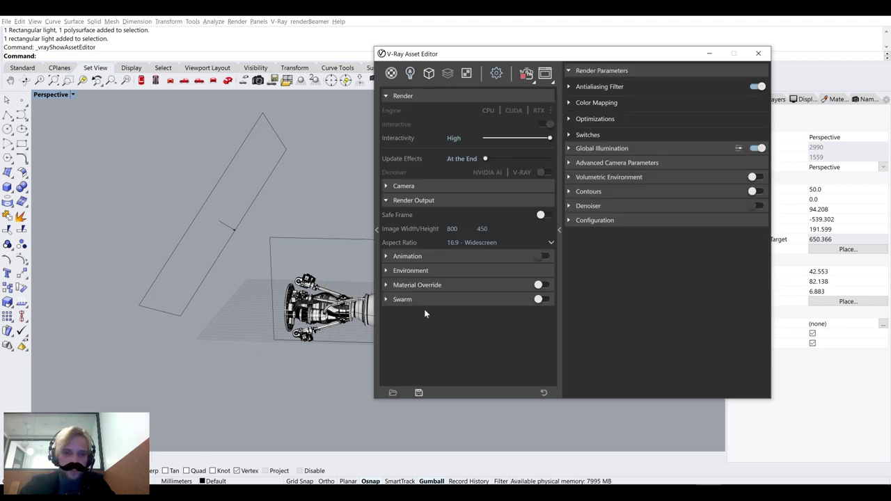
pyautogui.click(411, 270)
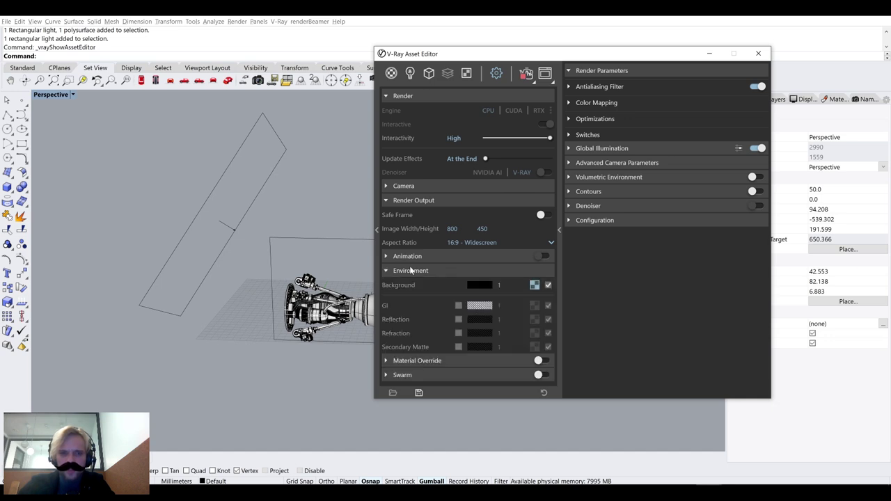
pyautogui.click(549, 285)
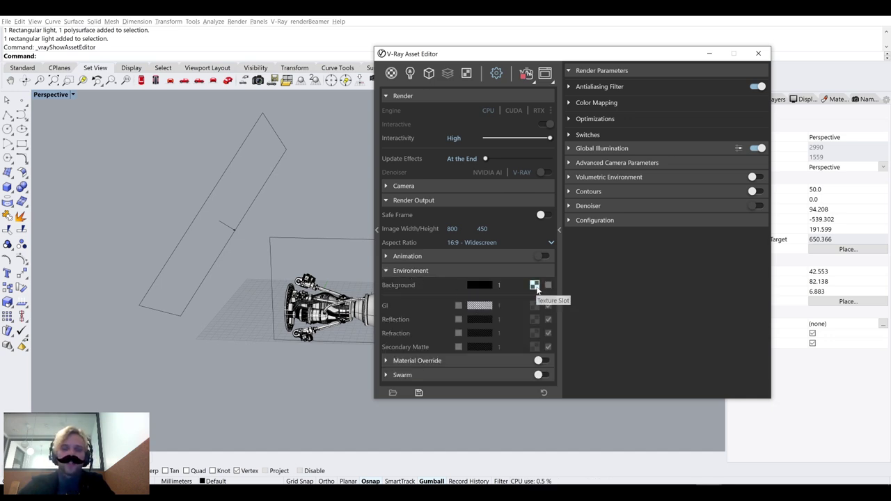
pyautogui.click(560, 245)
pyautogui.moveTo(444, 60); pyautogui.dragTo(731, 109)
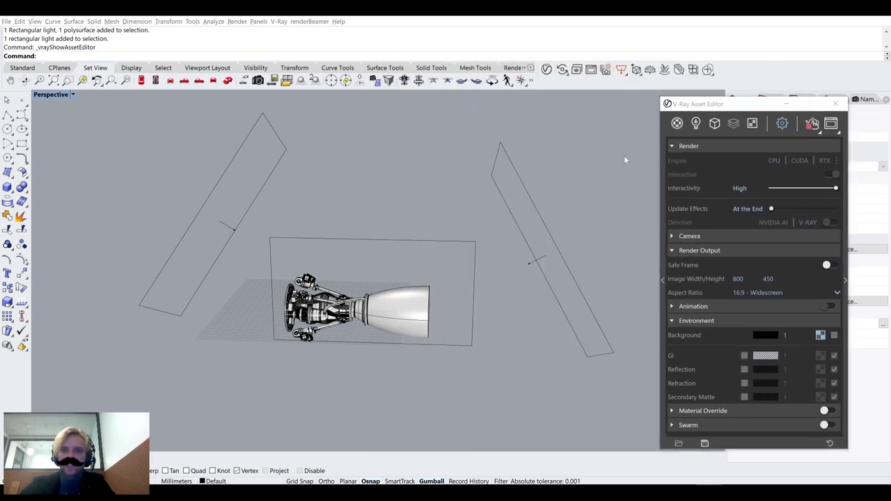
# Preview the lit rocket engine live in V-Ray Vision from a closer side view
pyautogui.scroll(5, 551, 207)
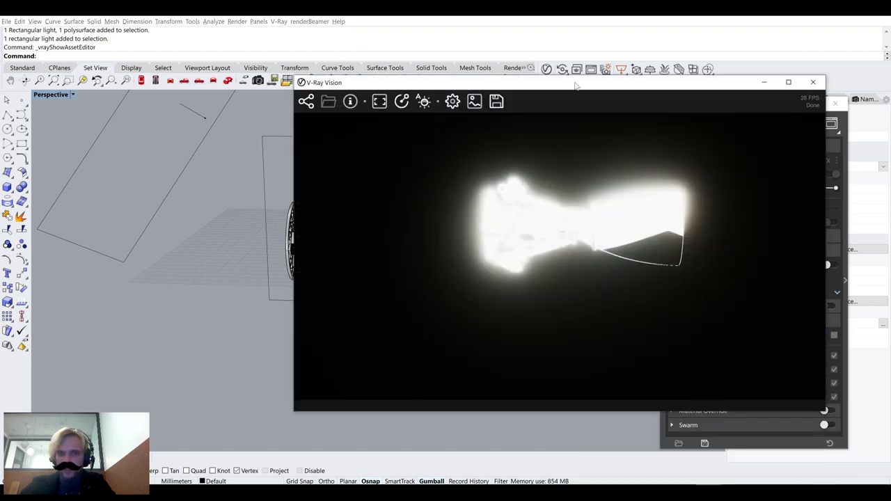
pyautogui.moveTo(575, 85); pyautogui.dragTo(284, 40)
pyautogui.moveTo(601, 287); pyautogui.dragTo(599, 295, button='right')
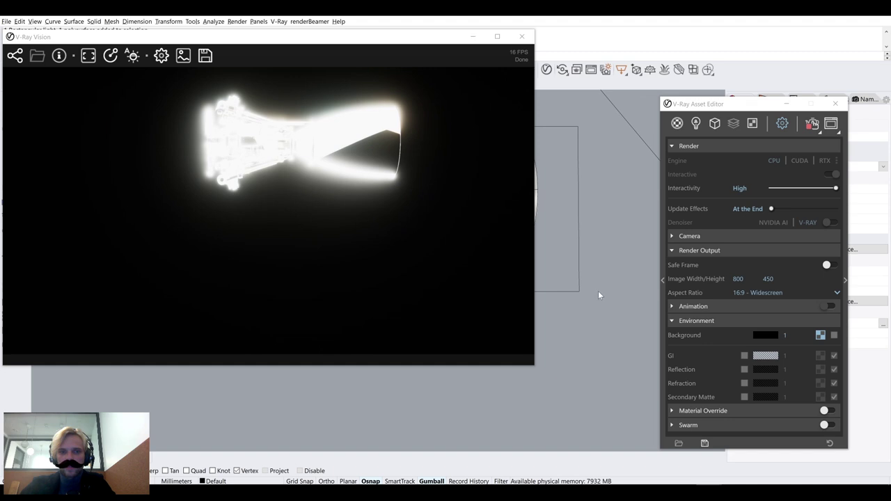
# Compare the engine's brightness in V-Ray Vision with the automatic exposure toggled each way, viewing the model close up
pyautogui.moveTo(272, 39); pyautogui.dragTo(626, 80)
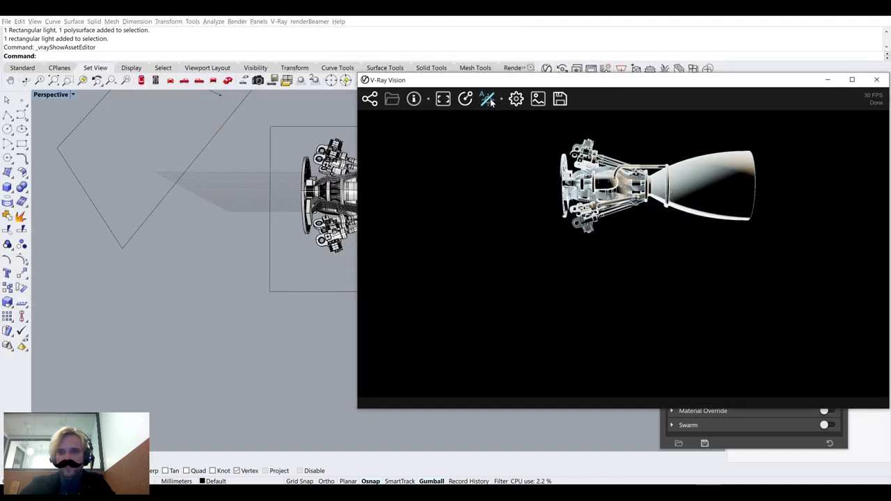
pyautogui.click(224, 261)
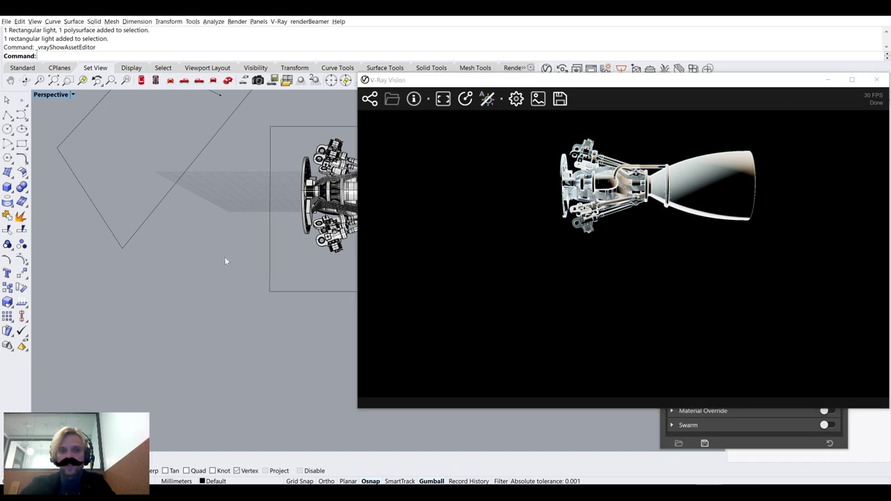
pyautogui.scroll(5, 225, 261)
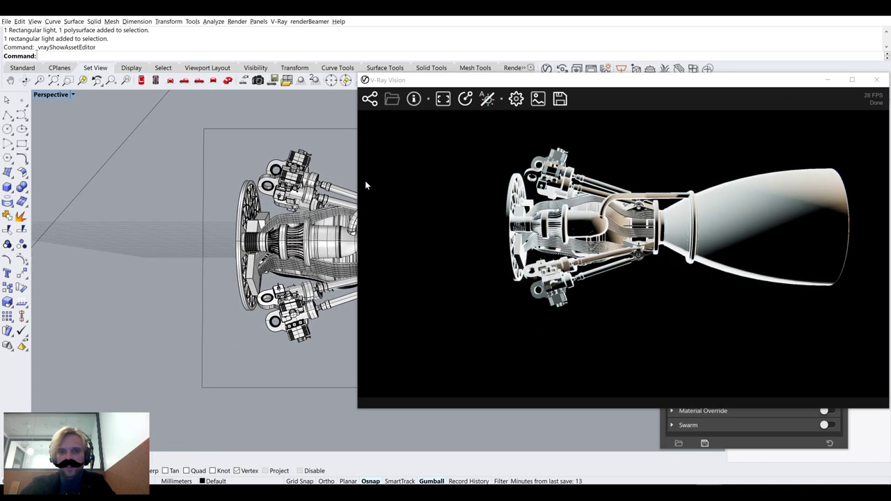
pyautogui.click(486, 99)
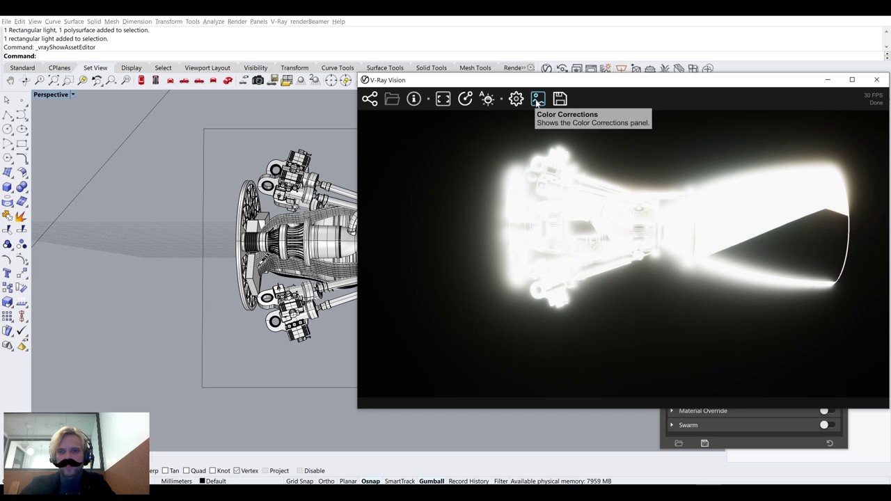
pyautogui.keyDown('shift'); pyautogui.moveTo(278, 244); pyautogui.dragTo(241, 230, button='right'); pyautogui.keyUp('shift')
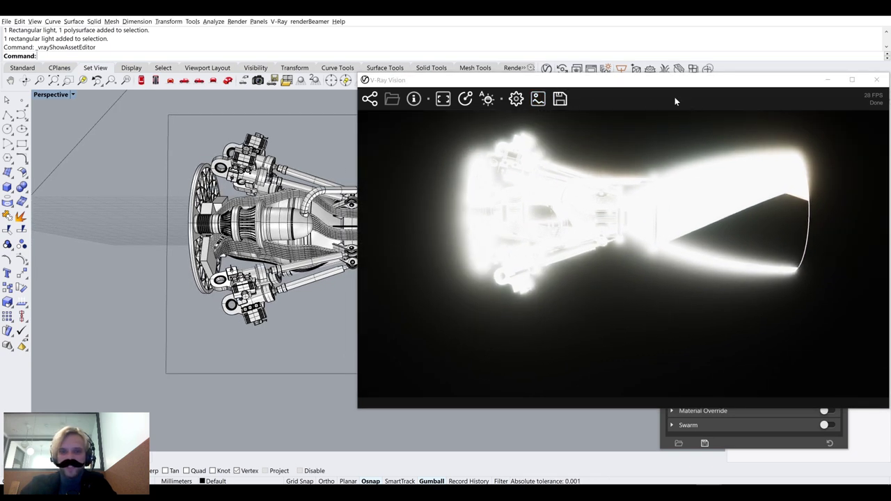
# Try lowering the exposure to its minimum in V-Ray Vision's color corrections, then return it near the midpoint and hide the corrections
pyautogui.moveTo(562, 99); pyautogui.dragTo(456, 95)
pyautogui.click(436, 98)
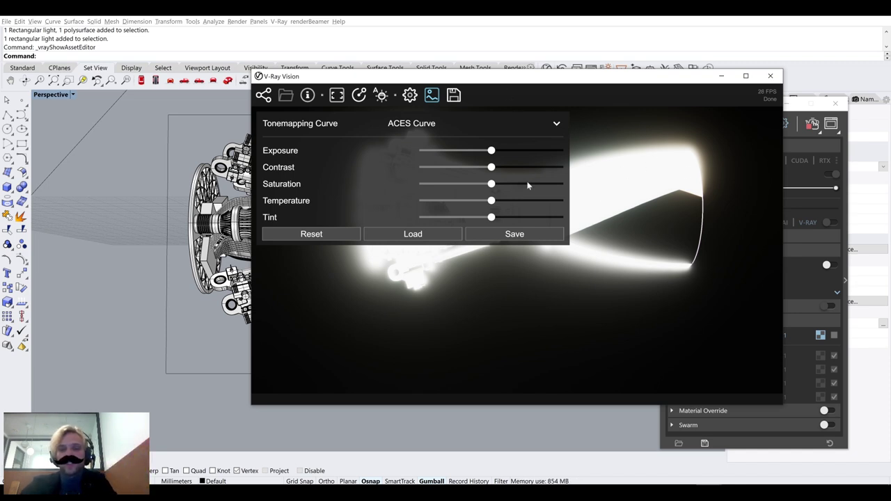
pyautogui.moveTo(492, 151); pyautogui.dragTo(436, 167)
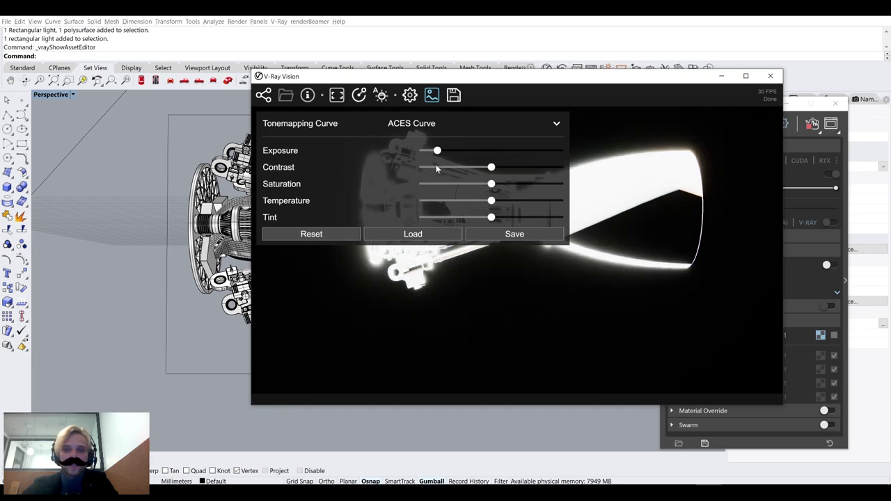
pyautogui.click(555, 126)
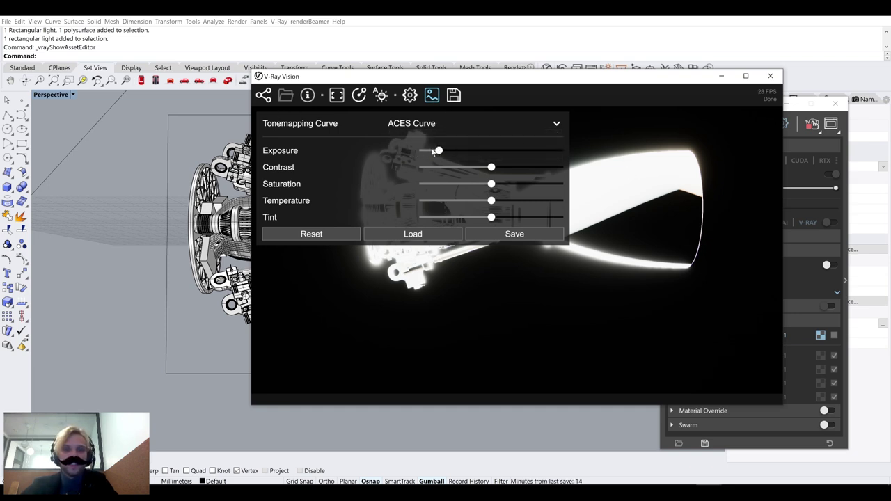
pyautogui.moveTo(432, 152); pyautogui.dragTo(401, 150)
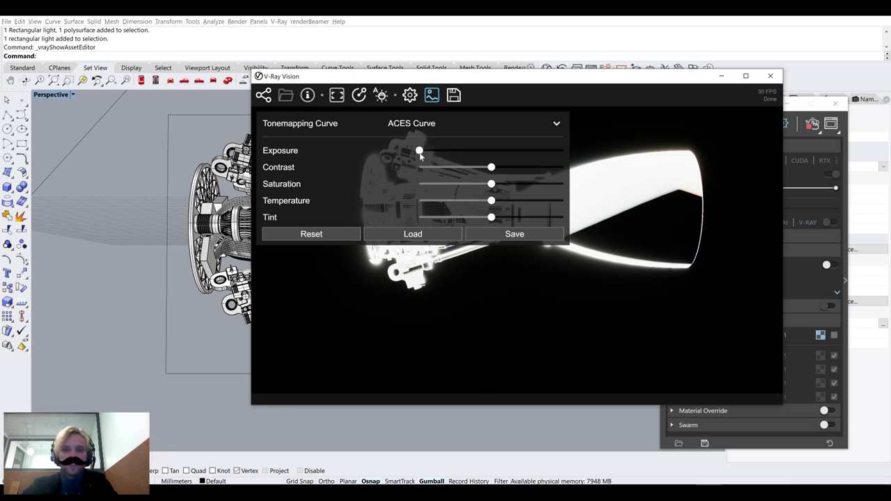
pyautogui.moveTo(419, 150); pyautogui.dragTo(487, 150)
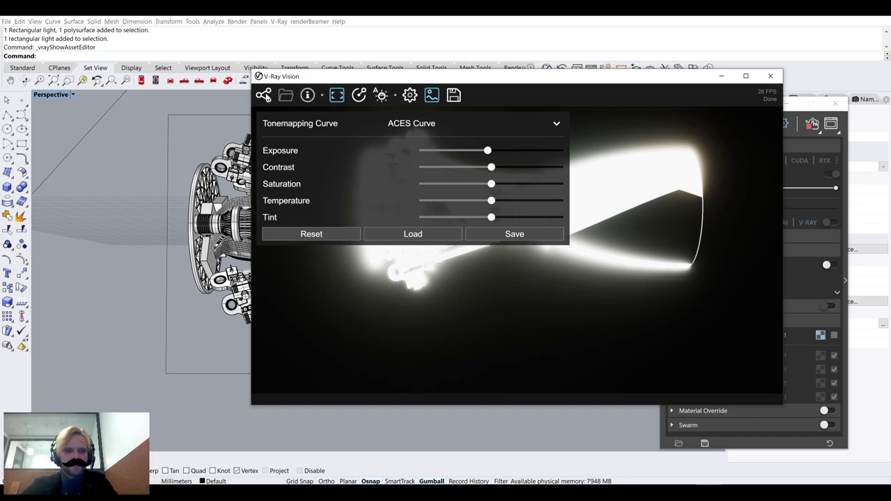
pyautogui.click(413, 98)
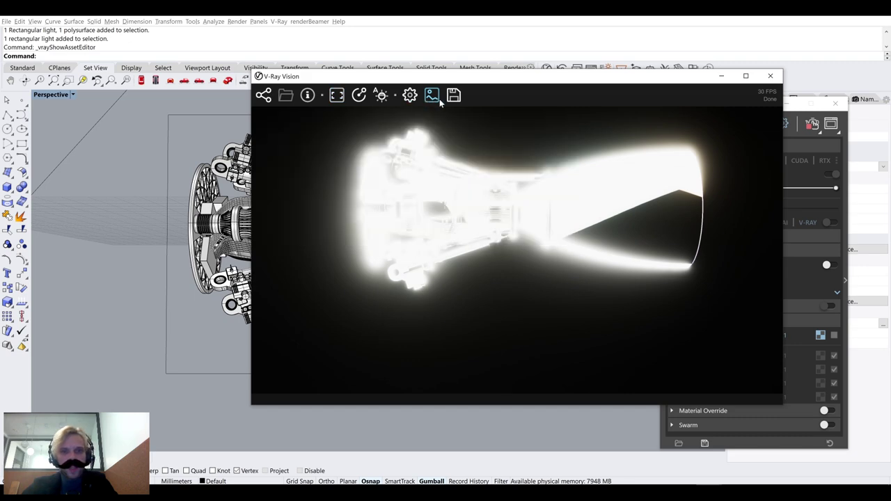
# Close the V-Ray Vision preview and start an interactive V-Ray render
pyautogui.click(769, 77)
pyautogui.moveTo(703, 95); pyautogui.dragTo(526, 58)
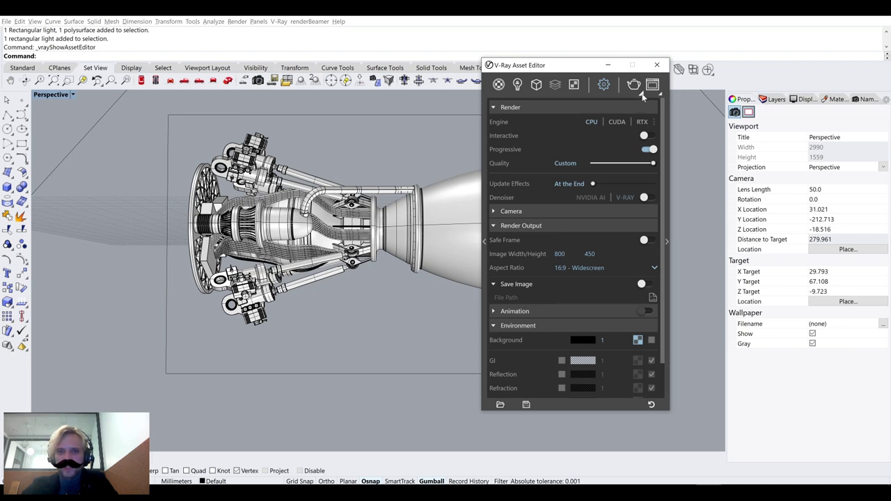
pyautogui.click(641, 96)
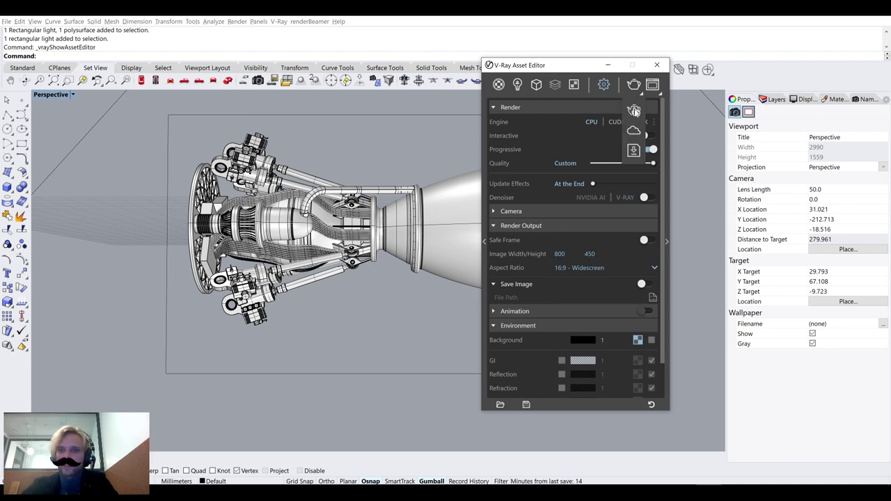
pyautogui.click(635, 110)
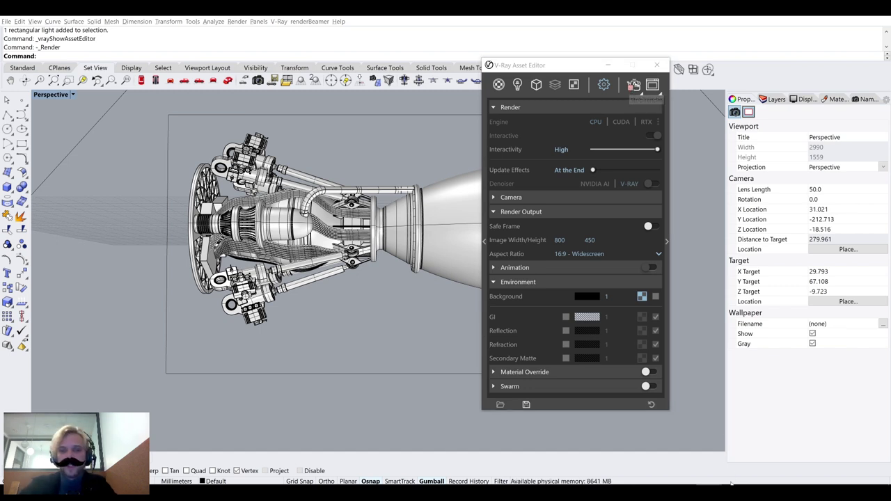
# Bring the V-Ray Frame Buffer onto the visible screen as a floating window
pyautogui.click(770, 461)
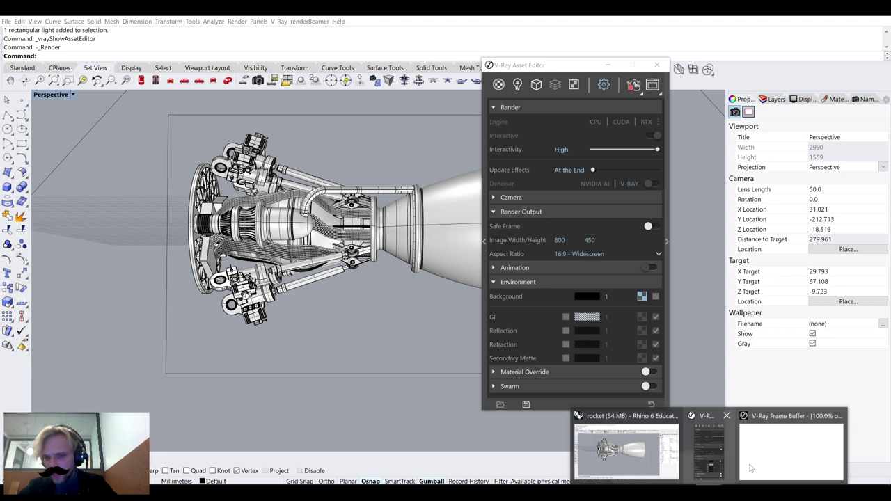
pyautogui.moveTo(708, 485)
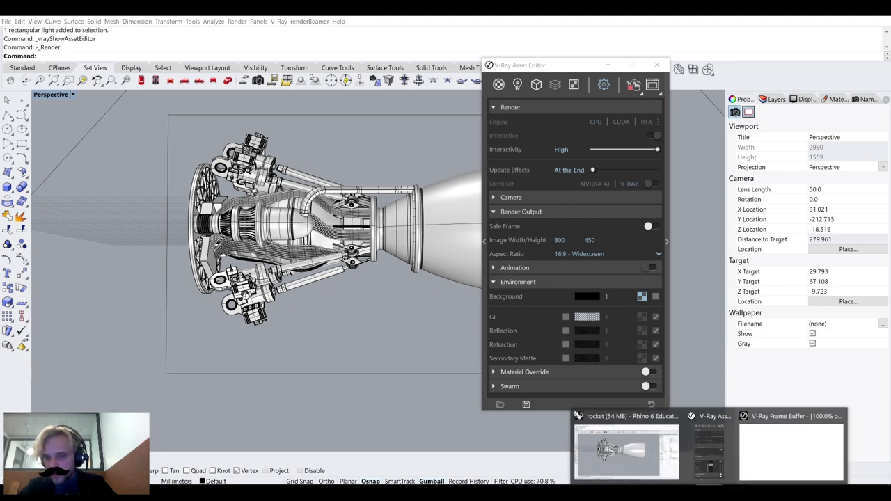
pyautogui.rightClick(786, 417)
pyautogui.click(804, 457)
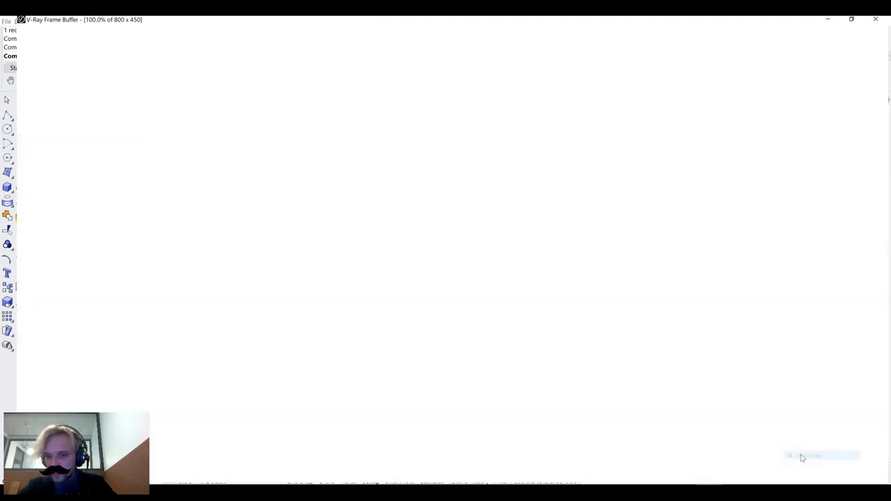
pyautogui.moveTo(684, 18); pyautogui.dragTo(547, 34)
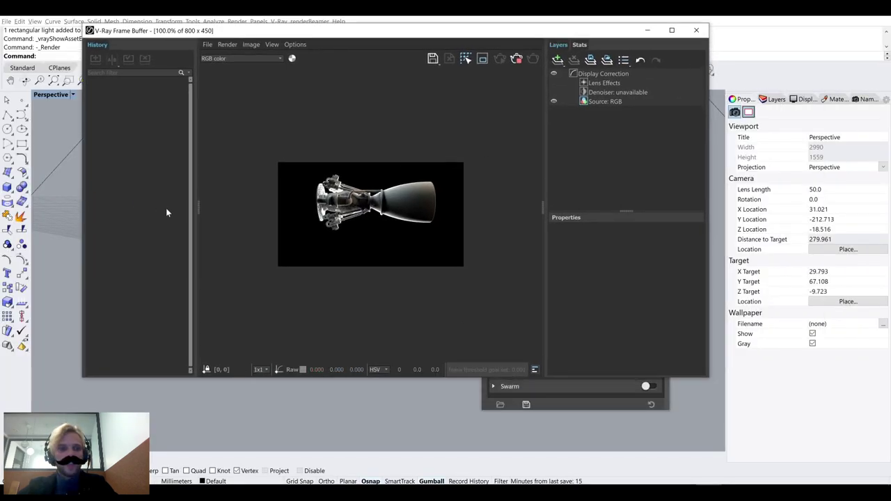
# Collapse the frame buffer's history and layers areas and enlarge the rendered image to 200%
pyautogui.moveTo(199, 209); pyautogui.dragTo(85, 209)
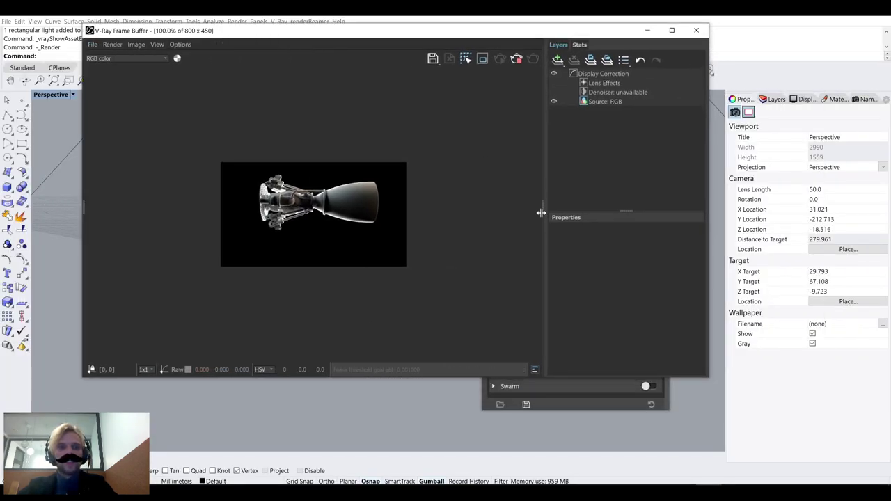
pyautogui.moveTo(541, 212); pyautogui.dragTo(707, 213)
pyautogui.scroll(1, 356, 192)
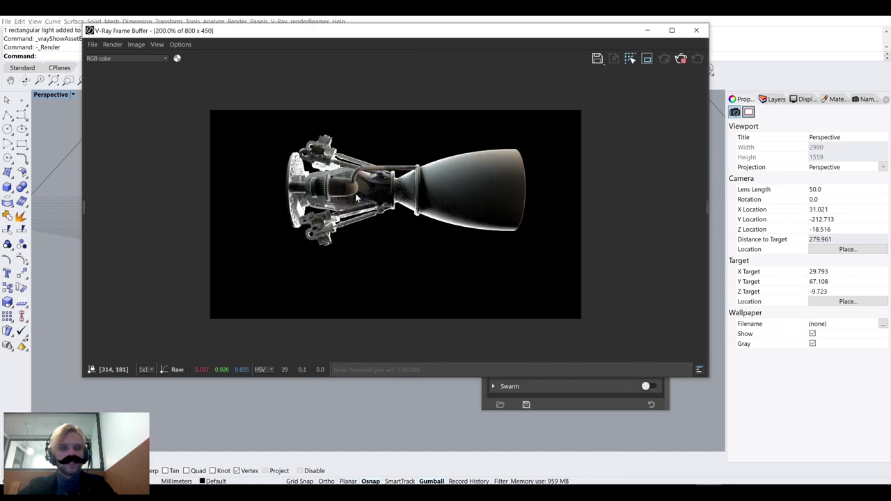
pyautogui.scroll(1, 355, 193)
pyautogui.scroll(-1, 434, 142)
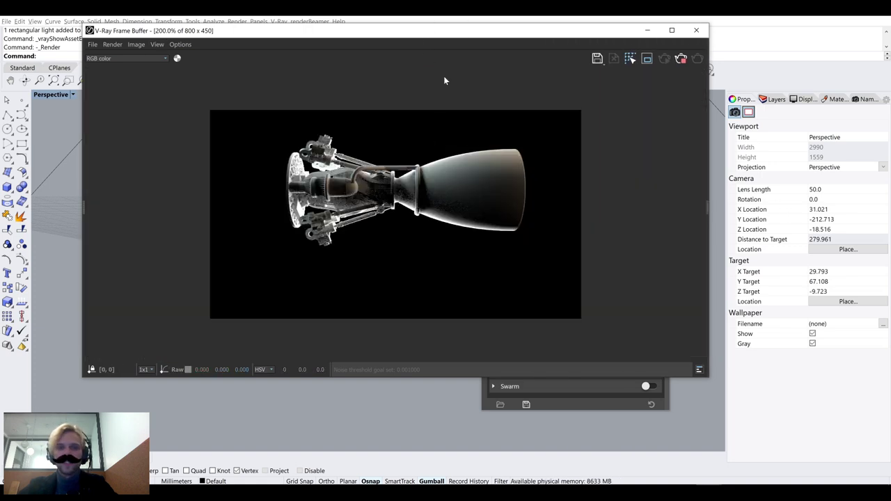
# Reframe the Perspective view closer on the engine's pump and piping for the interactive render, keeping the frame buffer in view
pyautogui.moveTo(469, 37); pyautogui.dragTo(788, 99)
pyautogui.moveTo(265, 272); pyautogui.dragTo(311, 270, button='right')
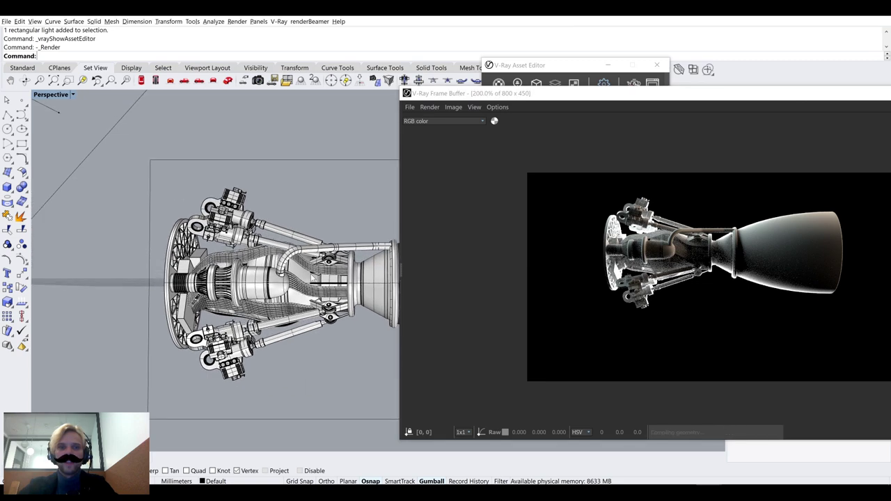
pyautogui.scroll(4, 312, 270)
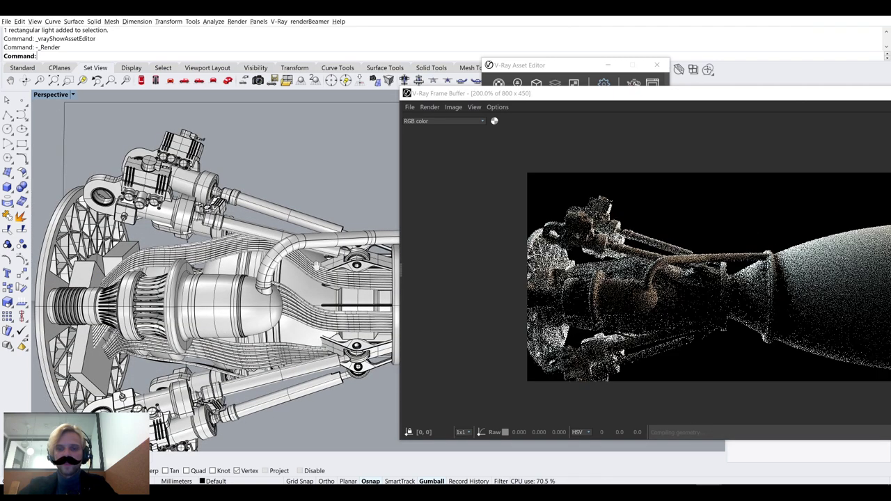
pyautogui.keyDown('shift'); pyautogui.moveTo(325, 244); pyautogui.dragTo(342, 192, button='right'); pyautogui.keyUp('shift')
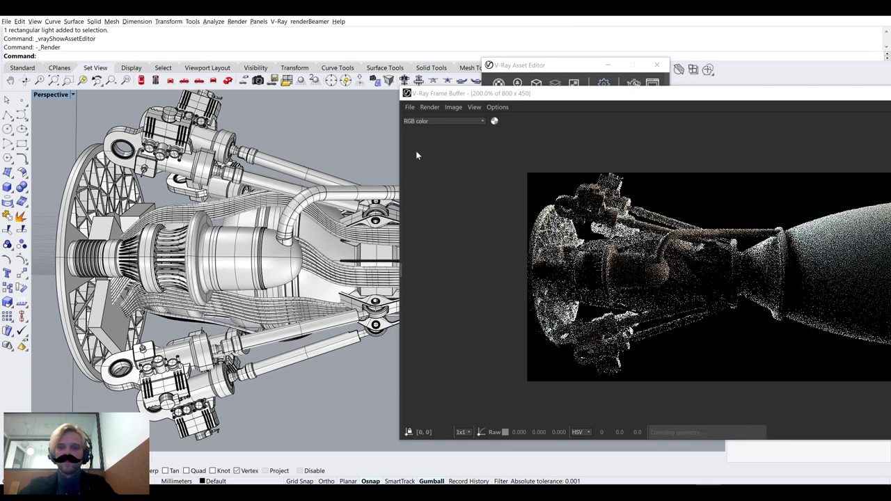
pyautogui.moveTo(595, 101); pyautogui.dragTo(272, 53)
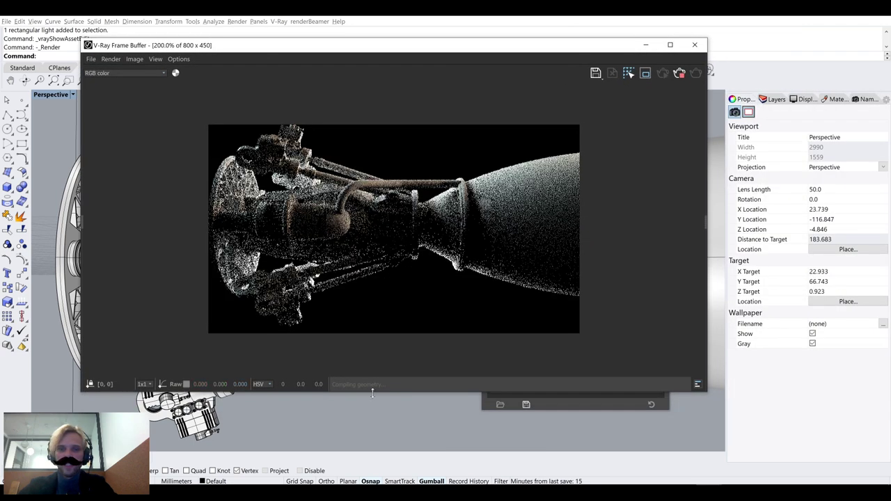
# Reframe the Perspective view so the interactive render shows the whole engine including the nozzle, then close the frame buffer
pyautogui.scroll(-3, 372, 416)
pyautogui.keyDown('shift'); pyautogui.moveTo(383, 413); pyautogui.dragTo(341, 404, button='right'); pyautogui.keyUp('shift')
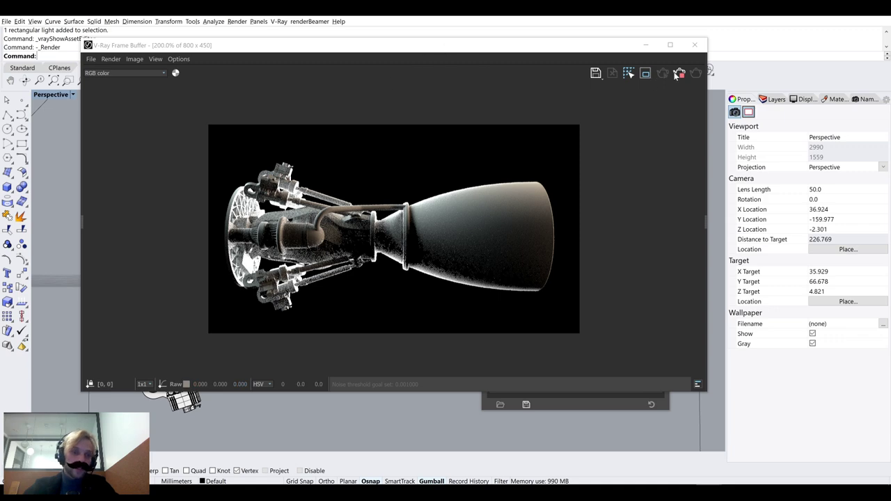
pyautogui.click(699, 47)
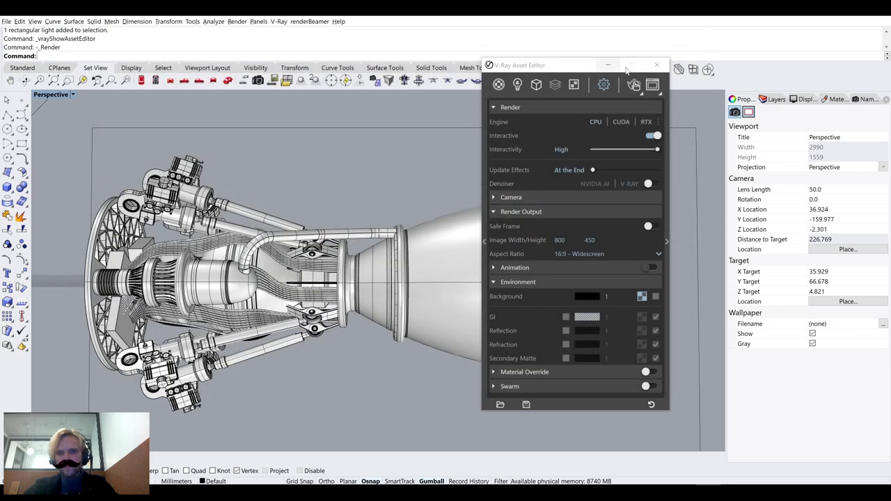
# Launch the V-Ray Vision live preview to check the engine's lighting, then close it
pyautogui.moveTo(561, 69); pyautogui.dragTo(396, 128)
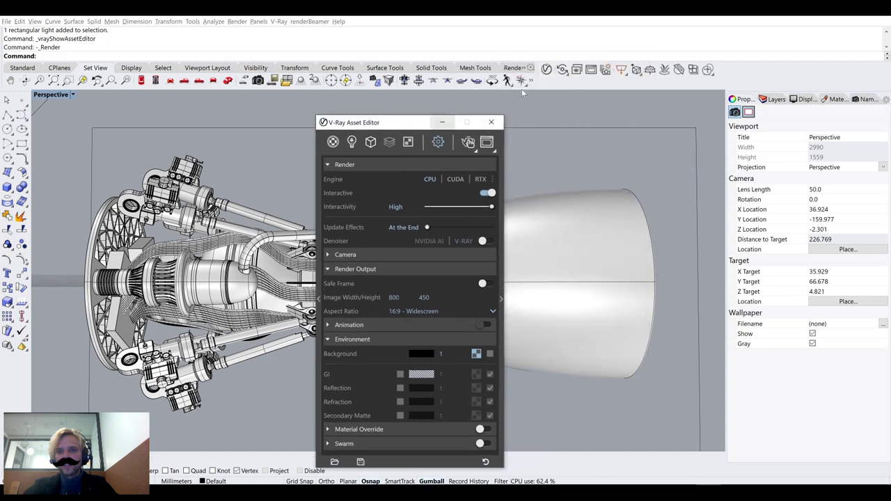
pyautogui.click(562, 71)
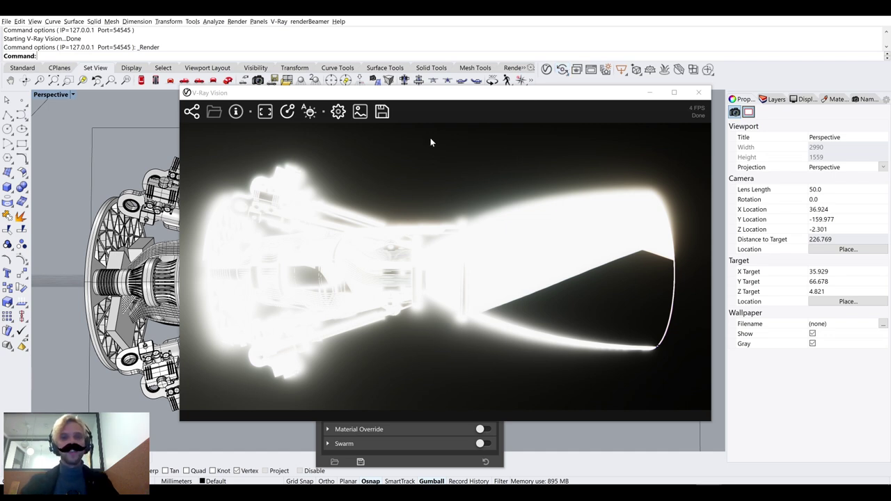
pyautogui.moveTo(558, 94); pyautogui.dragTo(441, 57)
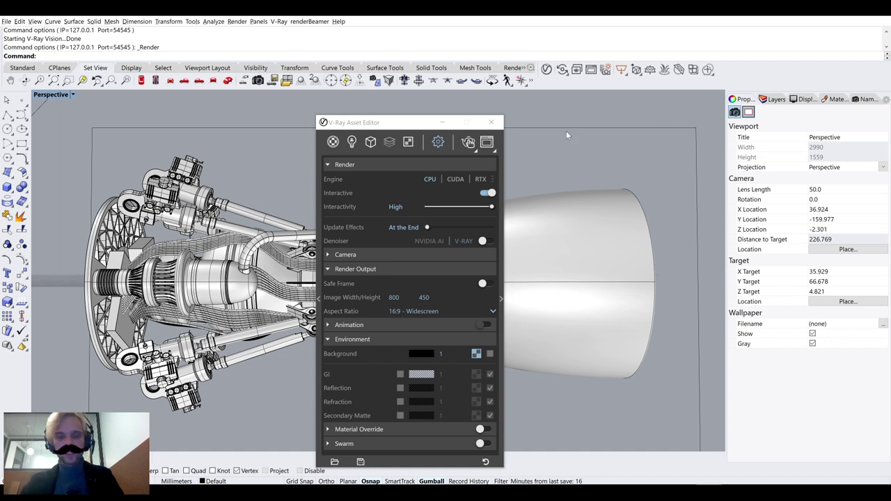
# Set the intensity of Rectangle Light to 5 and of Rectangle Light#1 and Rectangle Light#2 to 1, then close the Asset Editor
pyautogui.scroll(-5, 572, 161)
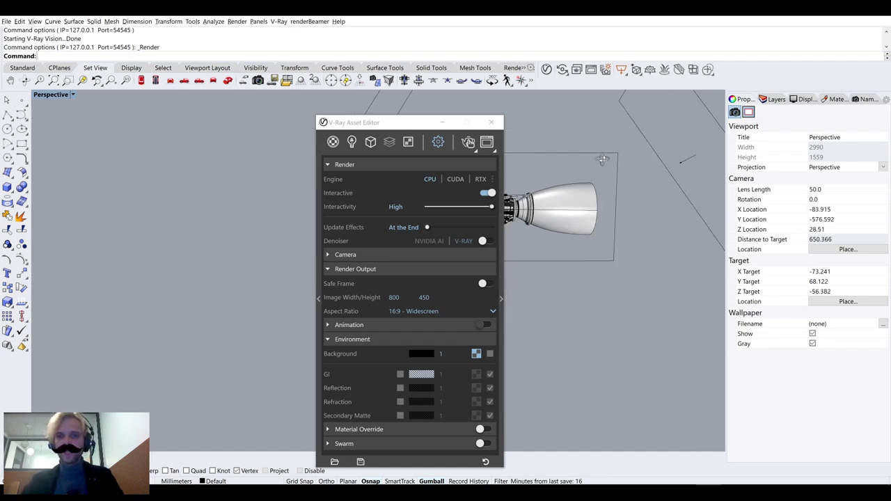
pyautogui.click(351, 142)
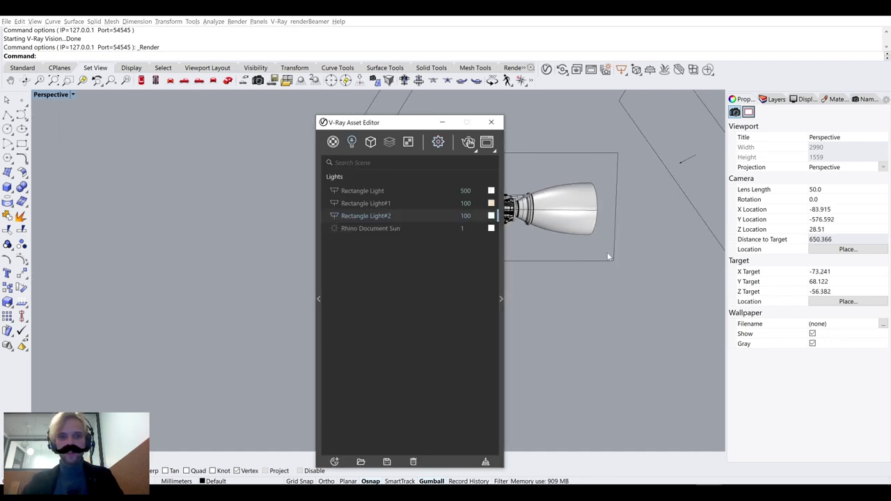
pyautogui.click(446, 190)
pyautogui.write('5')
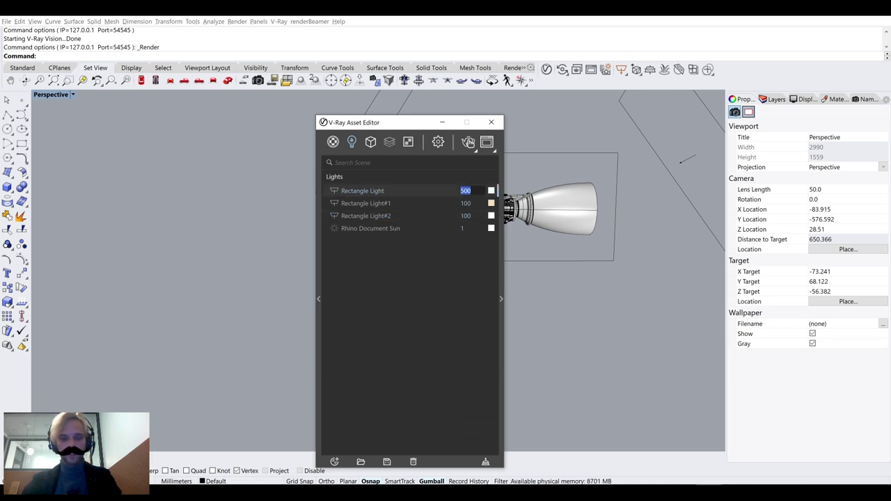
pyautogui.click(465, 203)
pyautogui.write('1')
pyautogui.click(465, 216)
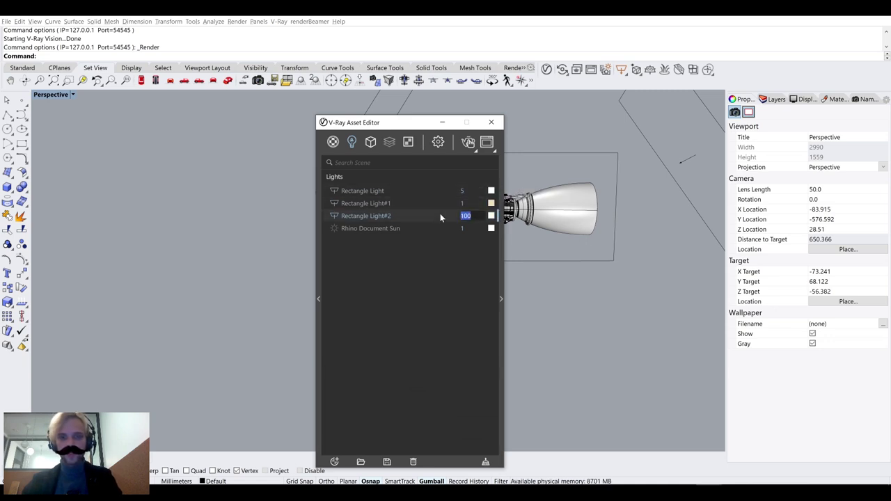
pyautogui.write('1')
pyautogui.click(465, 203)
pyautogui.click(491, 123)
# Frame the full engine in the Perspective view and relaunch V-Ray Vision, placing its window beside the model
pyautogui.scroll(8, 429, 204)
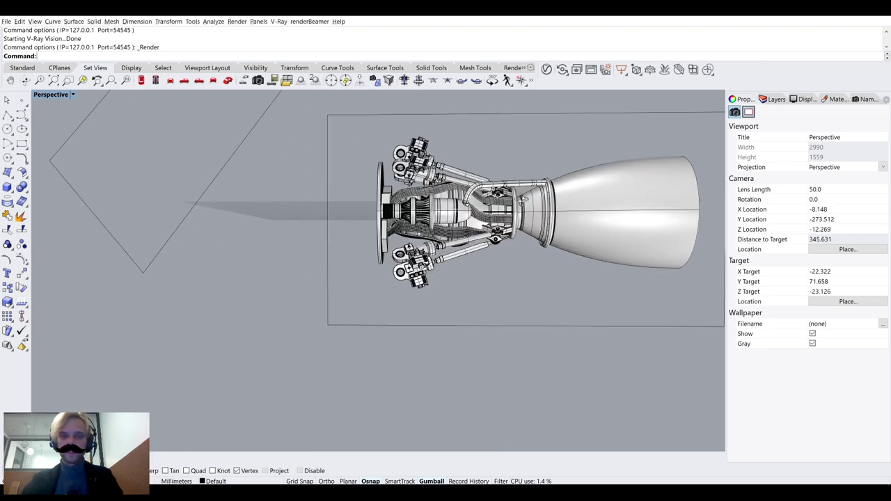
pyautogui.keyDown('shift'); pyautogui.moveTo(447, 212); pyautogui.dragTo(389, 230, button='right'); pyautogui.keyUp('shift')
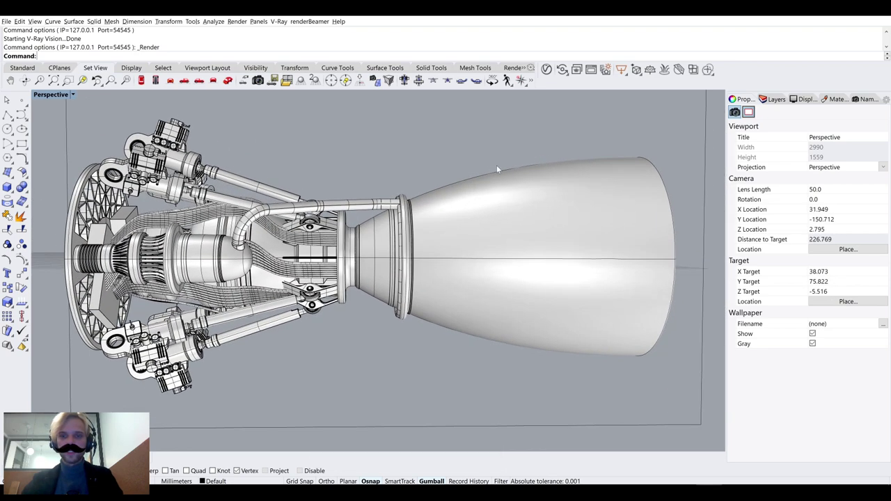
pyautogui.click(562, 70)
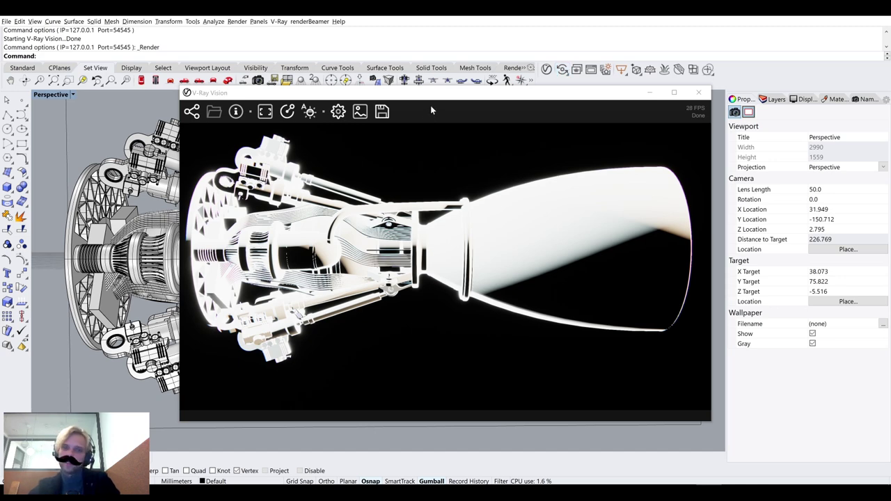
pyautogui.moveTo(431, 108); pyautogui.dragTo(587, 77)
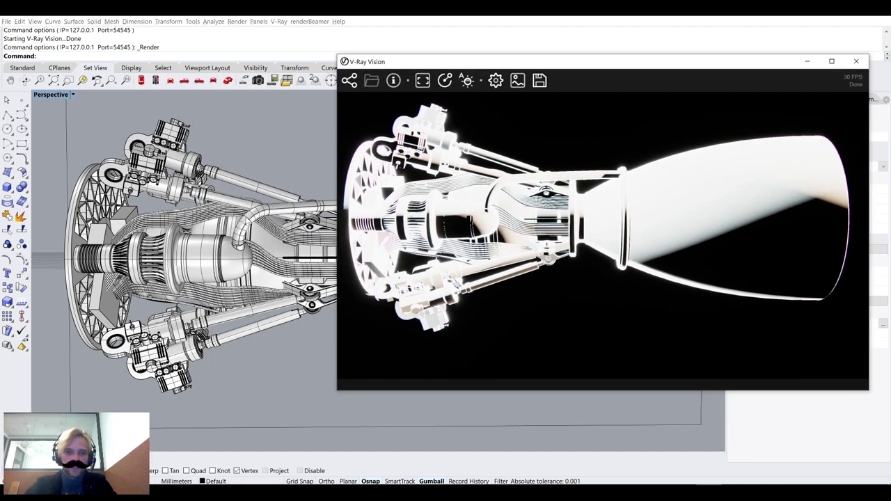
# Select all three rectangular lights around the engine and delete them
pyautogui.moveTo(250, 218); pyautogui.dragTo(228, 166, button='right')
pyautogui.moveTo(123, 224); pyautogui.dragTo(122, 222)
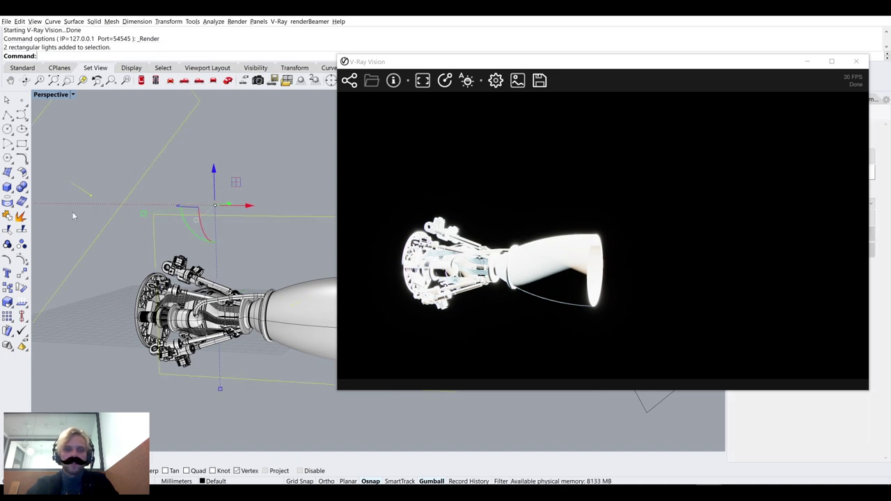
pyautogui.moveTo(639, 64); pyautogui.dragTo(432, 325)
pyautogui.keyDown('shift'); pyautogui.click(538, 181); pyautogui.keyUp('shift')
pyautogui.moveTo(537, 185); pyautogui.dragTo(450, 199, button='right')
pyautogui.press('Delete')
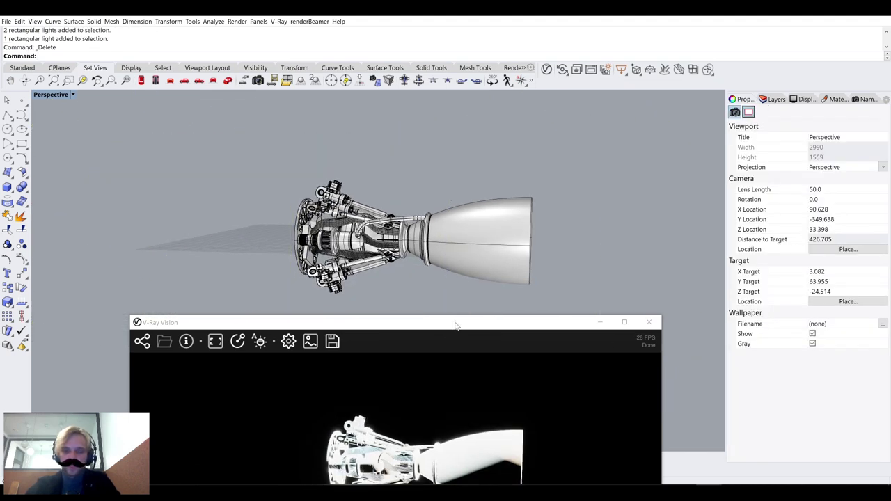
# Reopen the V-Ray Asset Editor and arrange it next to the V-Ray Vision preview so both are visible
pyautogui.moveTo(456, 326); pyautogui.dragTo(559, 113)
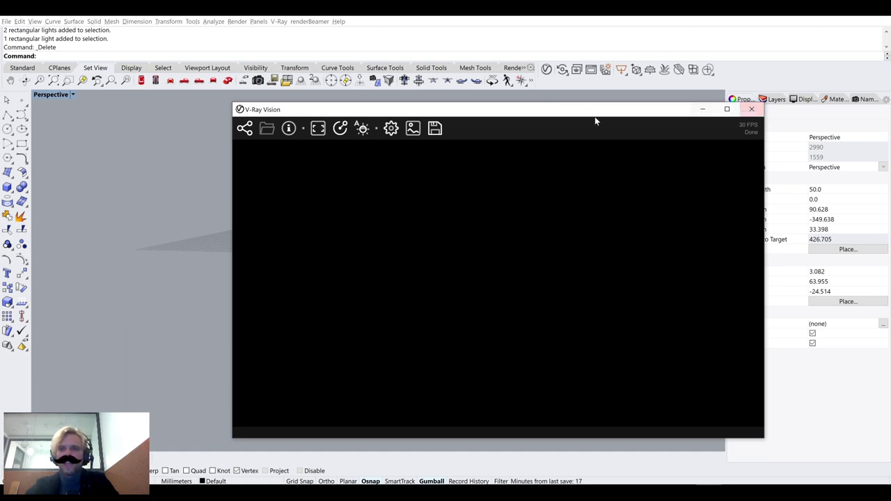
pyautogui.moveTo(595, 117); pyautogui.dragTo(861, 116)
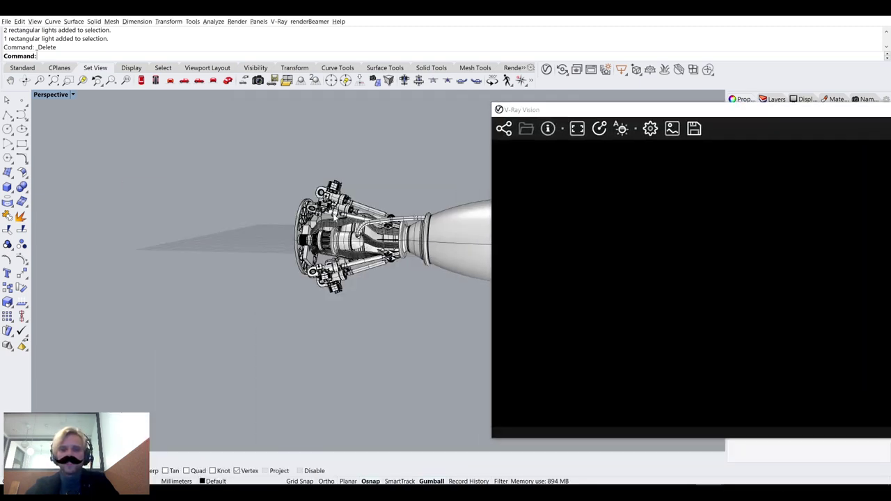
pyautogui.click(548, 69)
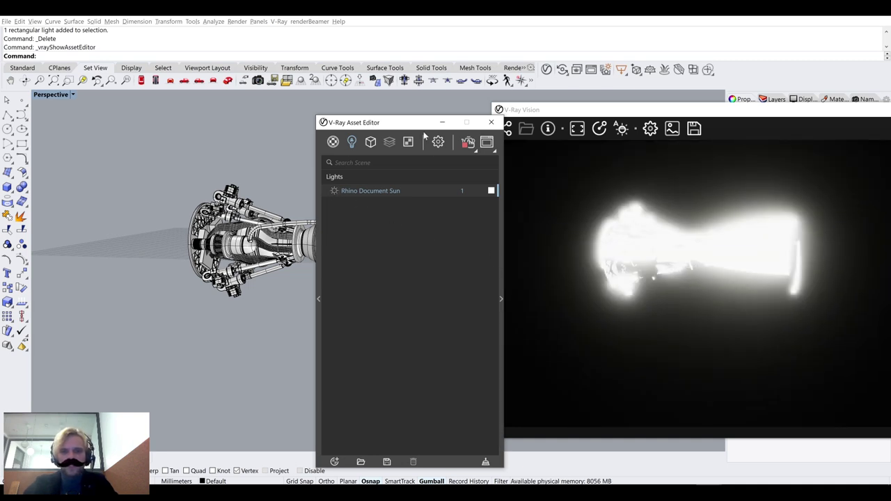
pyautogui.moveTo(397, 123); pyautogui.dragTo(282, 117)
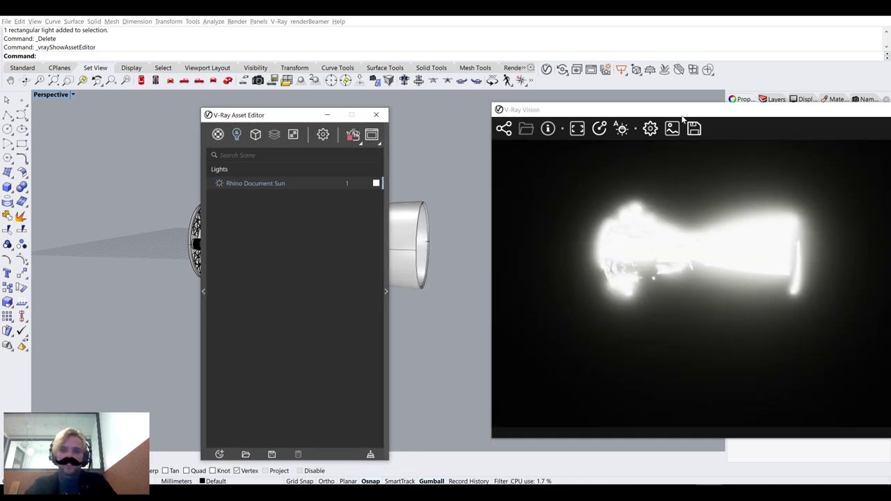
pyautogui.moveTo(682, 123); pyautogui.dragTo(511, 102)
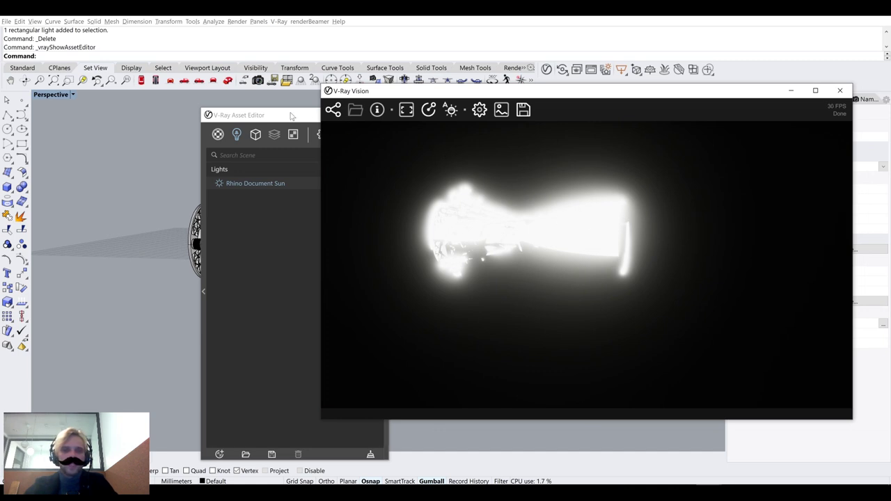
pyautogui.moveTo(257, 115); pyautogui.dragTo(218, 112)
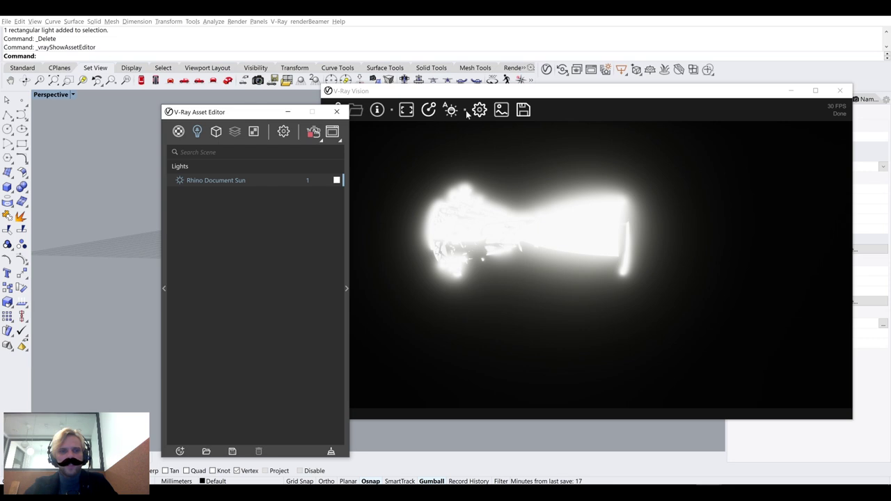
pyautogui.moveTo(641, 93); pyautogui.dragTo(526, 86)
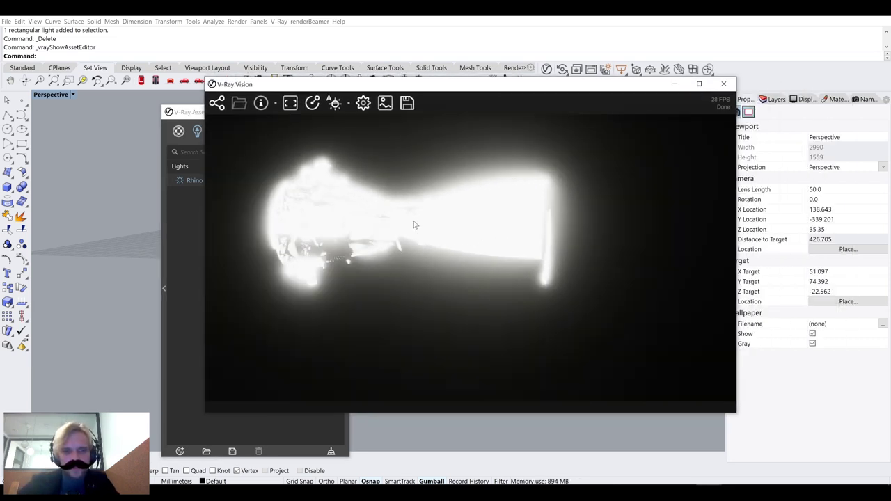
pyautogui.moveTo(434, 90); pyautogui.dragTo(608, 108)
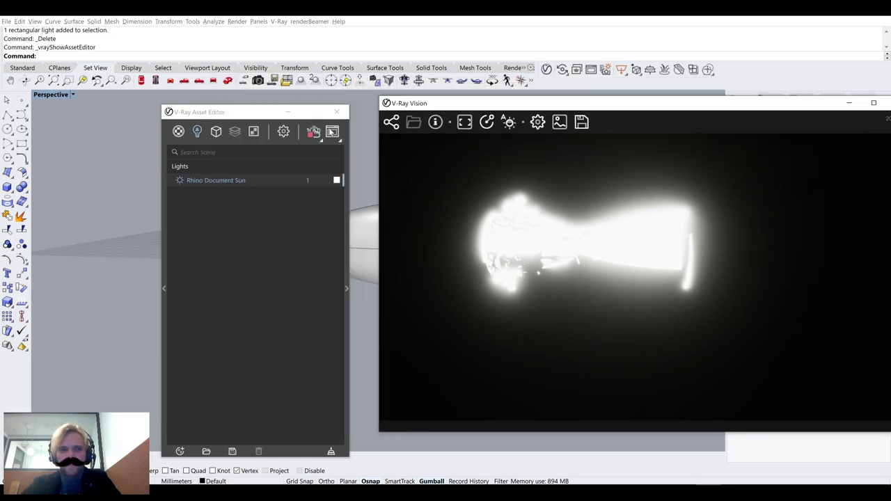
# Set the Generic material's diffuse color to dark grey, trying black first, and close the Asset Editor
pyautogui.click(180, 131)
pyautogui.click(192, 180)
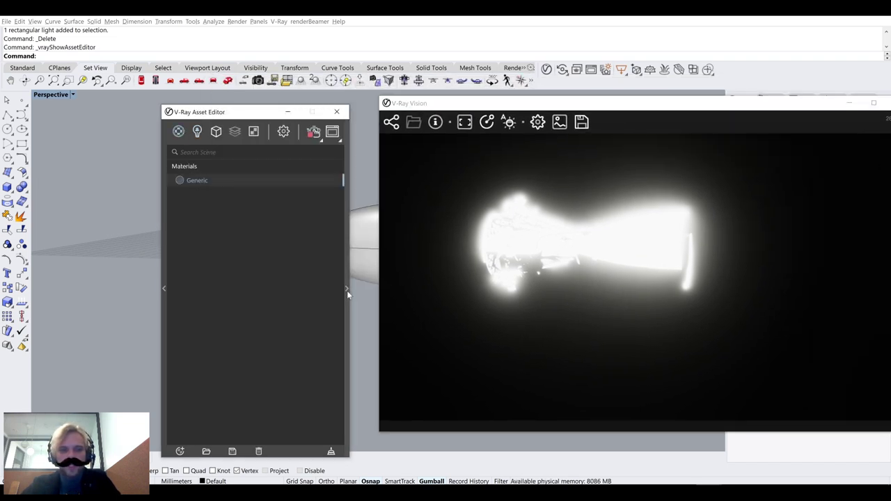
pyautogui.click(347, 289)
pyautogui.moveTo(468, 305); pyautogui.dragTo(451, 307)
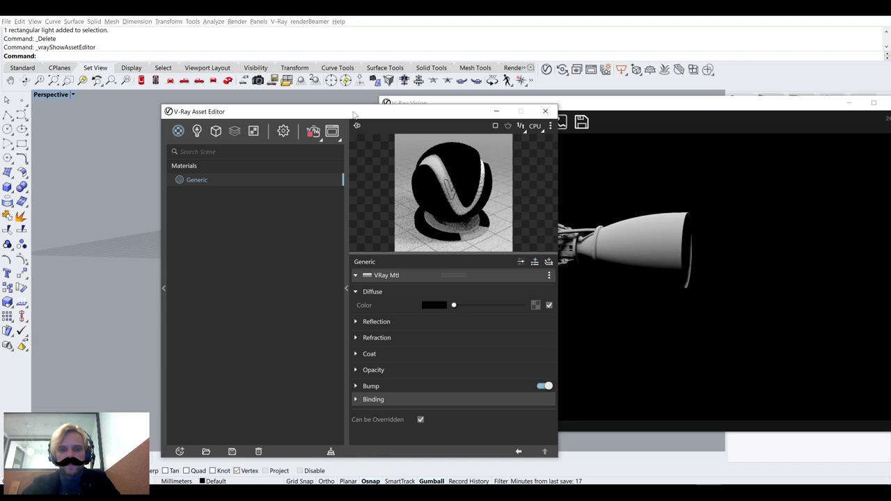
pyautogui.moveTo(354, 114); pyautogui.dragTo(165, 85)
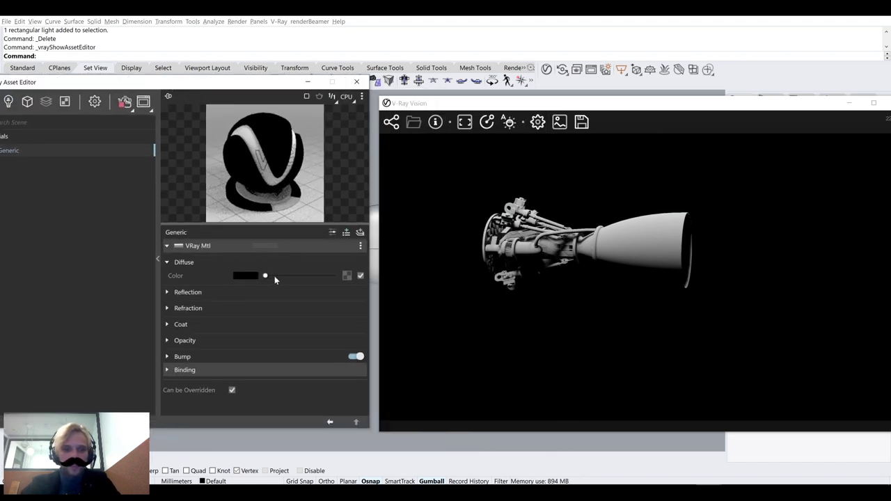
pyautogui.moveTo(267, 276); pyautogui.dragTo(271, 278)
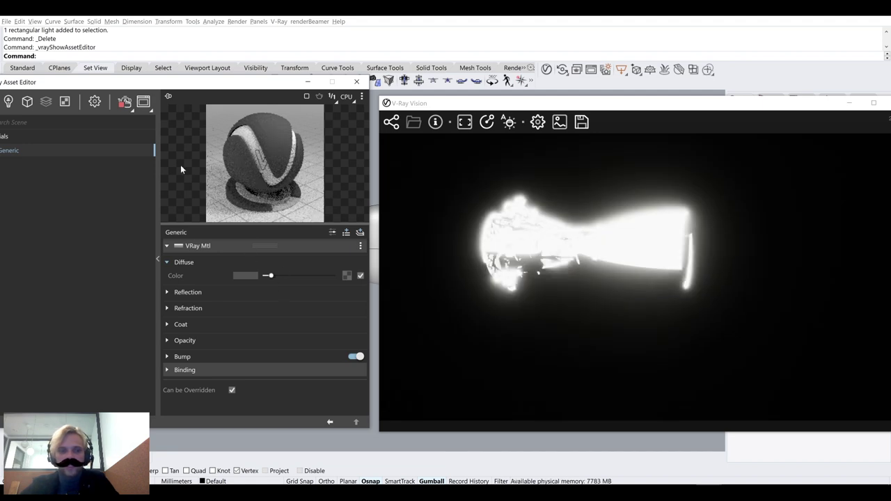
pyautogui.moveTo(234, 82); pyautogui.dragTo(380, 77)
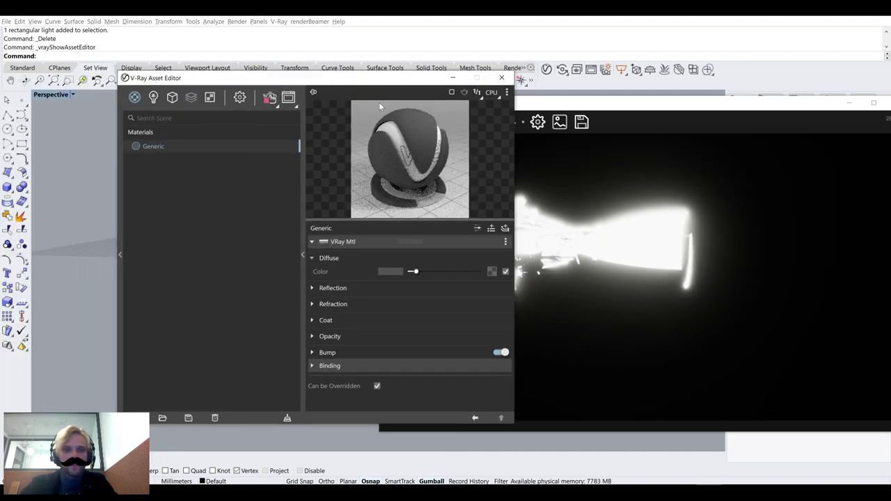
pyautogui.click(305, 275)
pyautogui.click(292, 78)
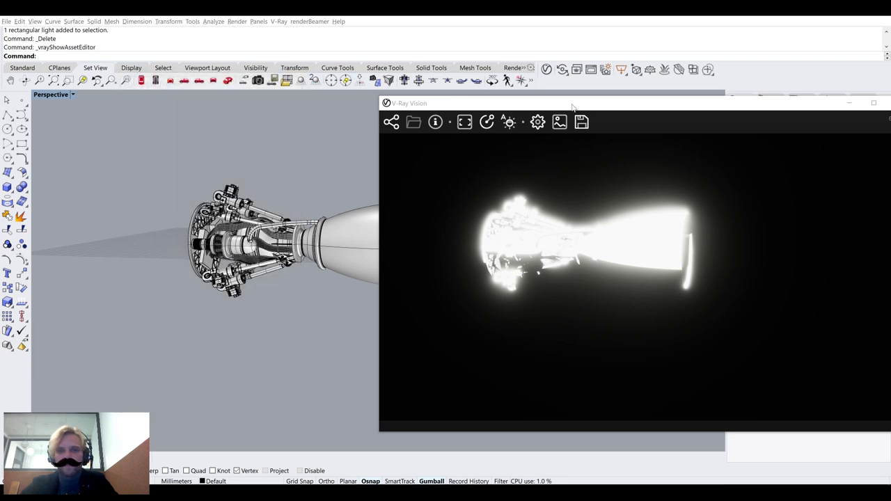
# Disable automatic exposure in V-Ray Vision and orbit closer to the engine to inspect its shading from an angled view
pyautogui.moveTo(453, 103); pyautogui.dragTo(298, 86)
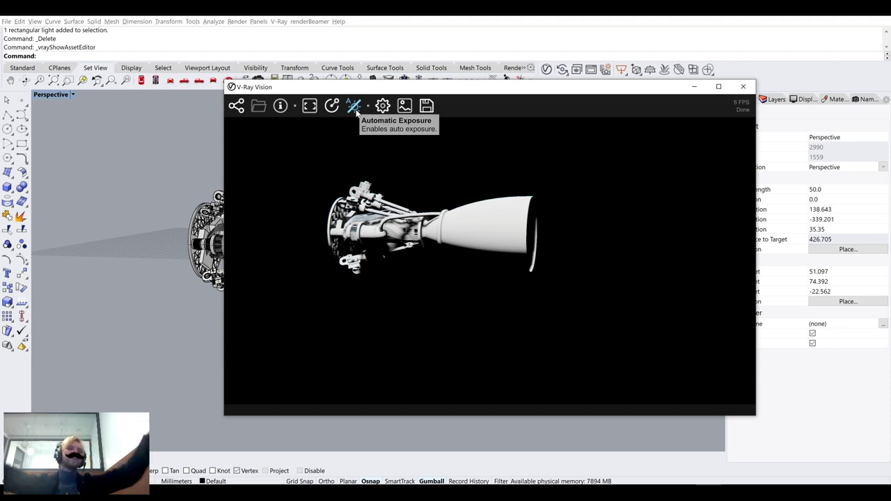
pyautogui.moveTo(381, 87); pyautogui.dragTo(540, 73)
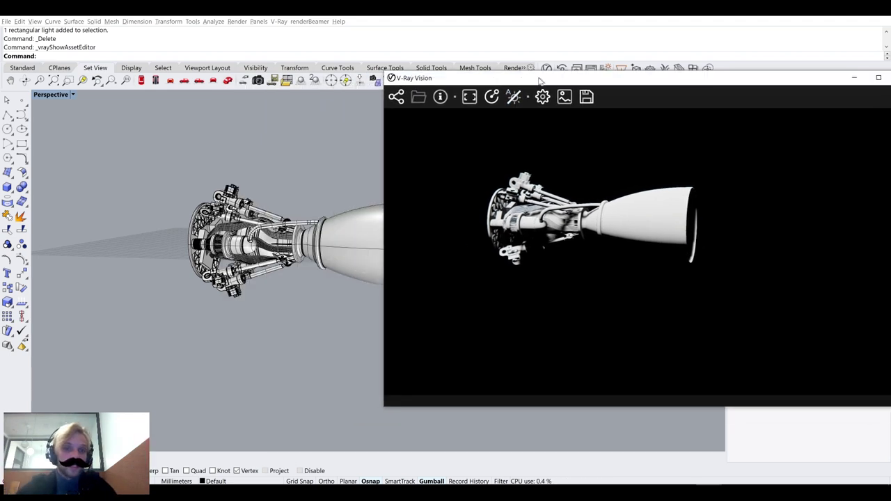
pyautogui.moveTo(281, 226); pyautogui.dragTo(339, 194, button='right')
pyautogui.scroll(3, 296, 235)
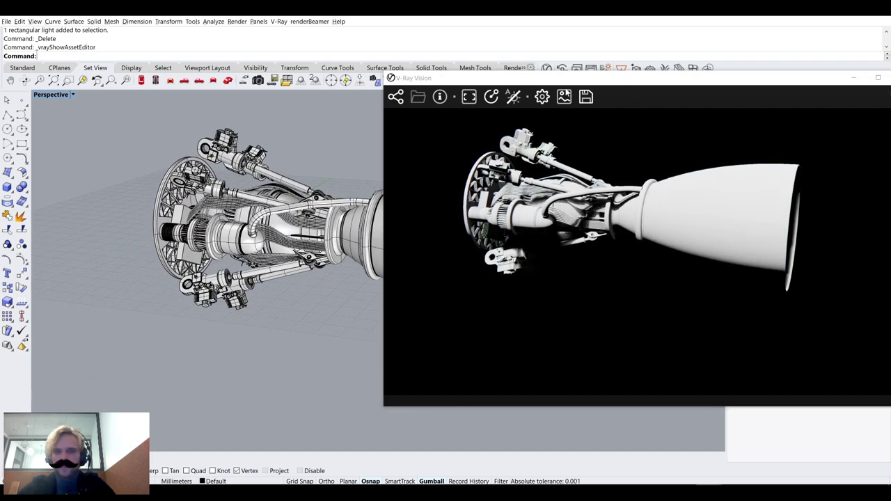
# Re-enable automatic exposure in V-Ray Vision and move the preview window fully into view
pyautogui.click(513, 97)
pyautogui.moveTo(586, 94); pyautogui.dragTo(393, 91)
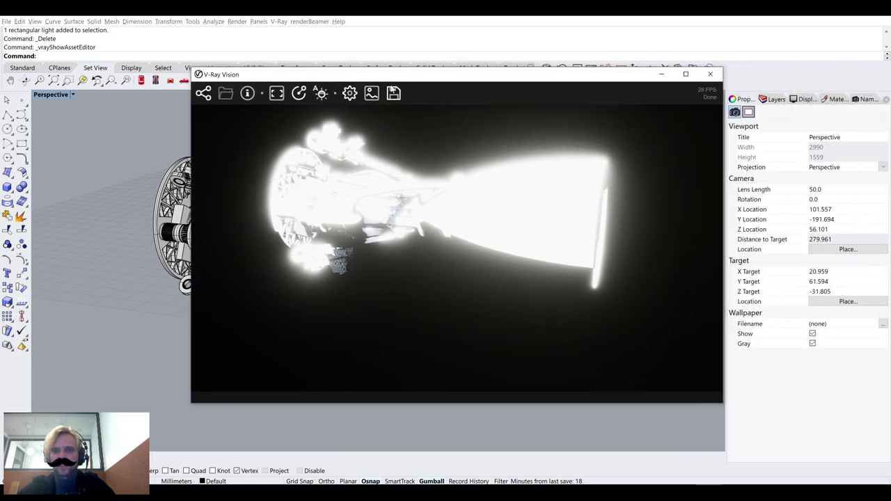
# Try disabling the tonemapping curve in V-Ray Vision's image settings and restore it to ACES Curve
pyautogui.click(393, 95)
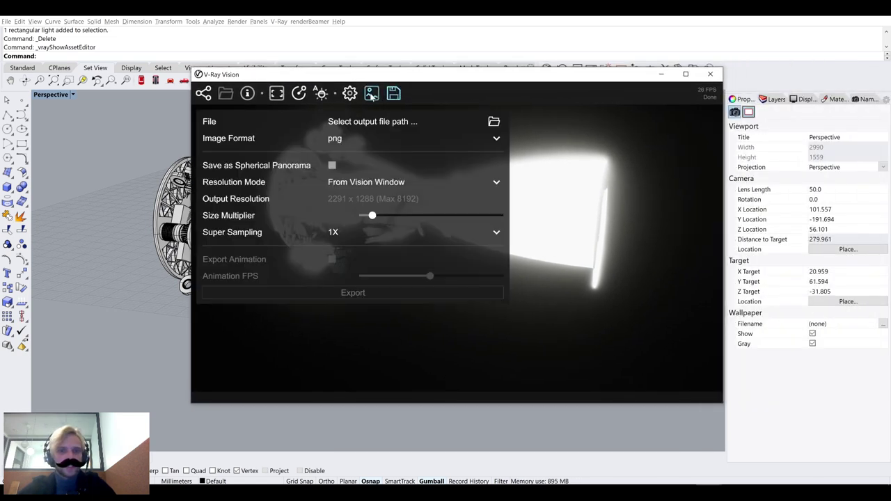
pyautogui.click(372, 95)
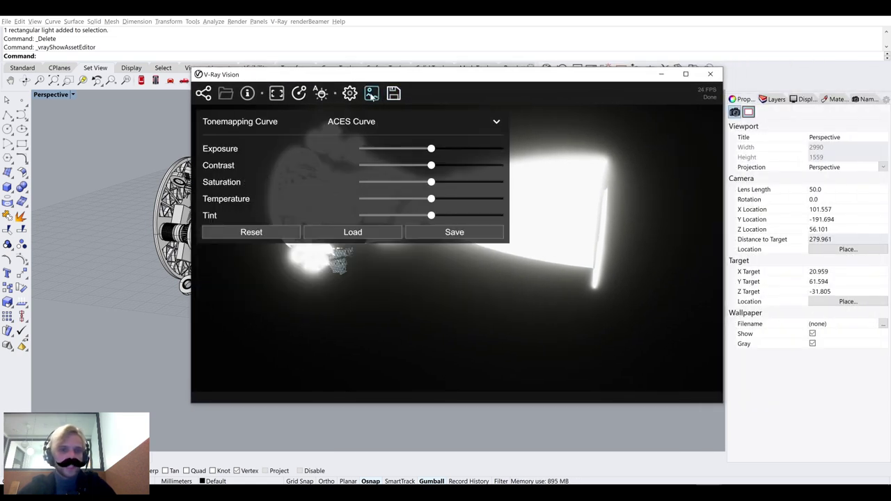
pyautogui.click(390, 124)
pyautogui.click(363, 135)
pyautogui.click(364, 126)
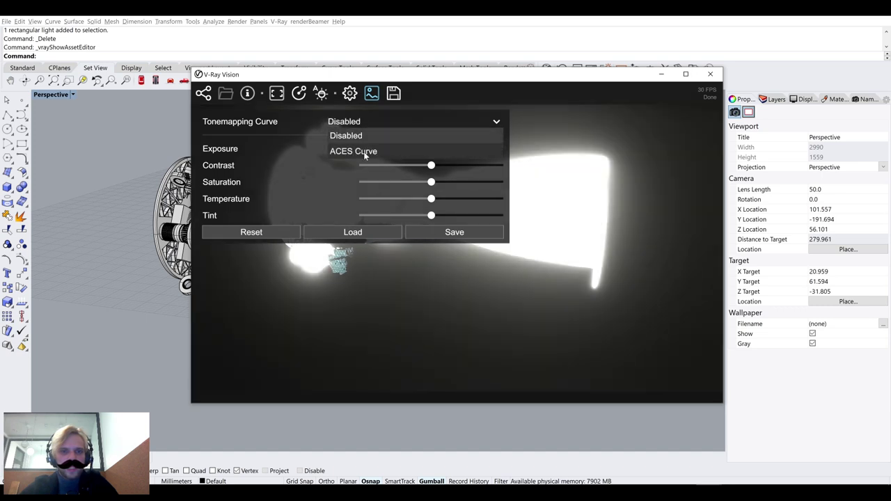
pyautogui.click(359, 150)
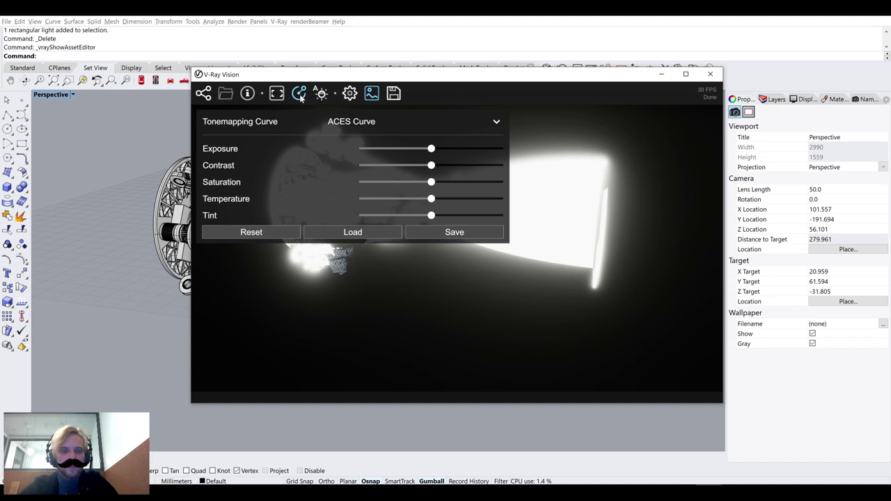
# Review the V-Ray Vision shortcut list, close the preview, and orbit the Rhino view to show the engine's nozzle opening
pyautogui.click(249, 96)
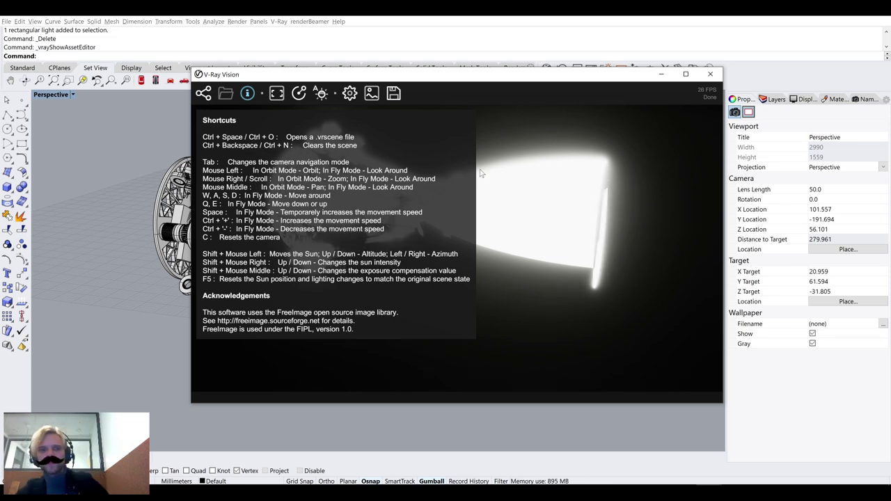
pyautogui.click(248, 93)
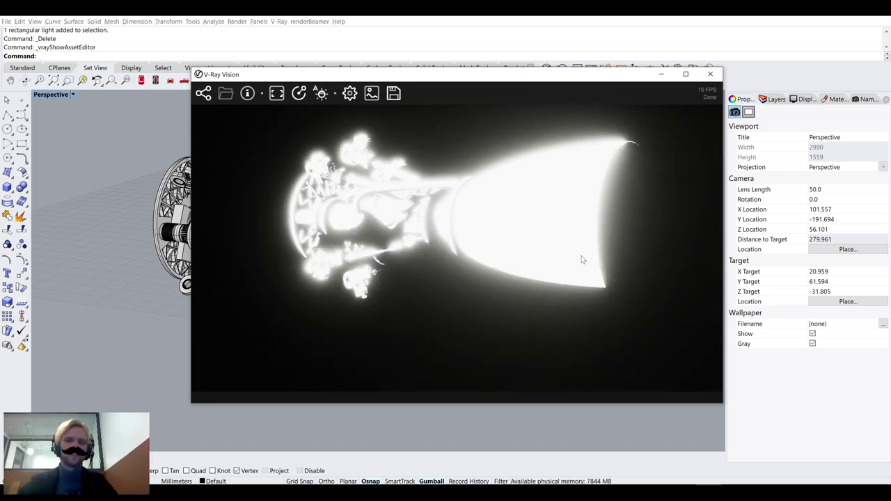
pyautogui.click(711, 74)
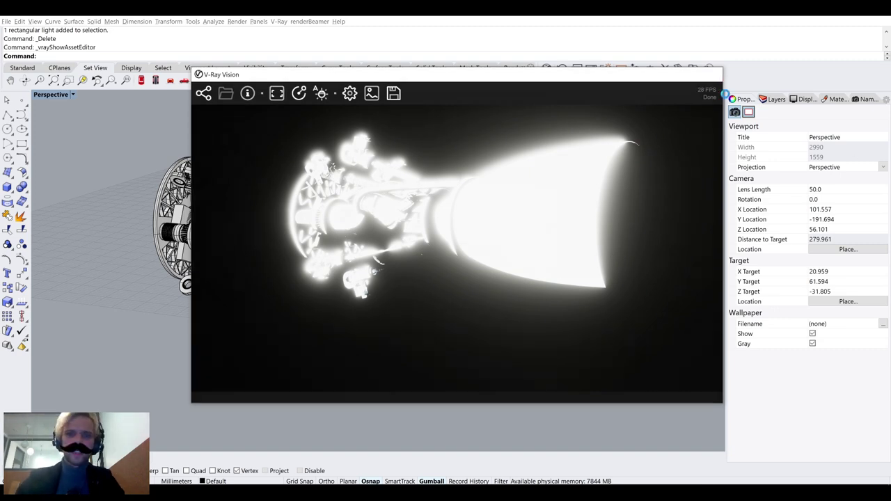
pyautogui.moveTo(558, 217); pyautogui.dragTo(482, 216, button='right')
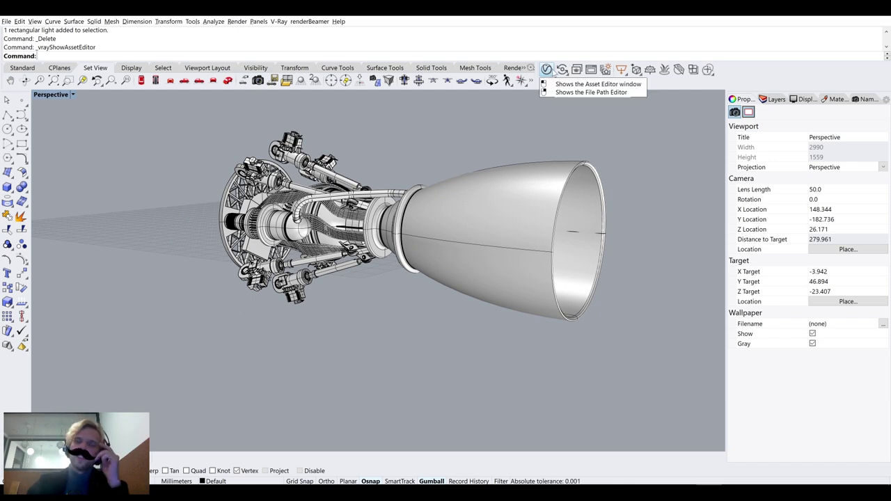
# Open V-Ray Light Gen and place its window over the nozzle, leaving the front of the engine visible
pyautogui.click(605, 70)
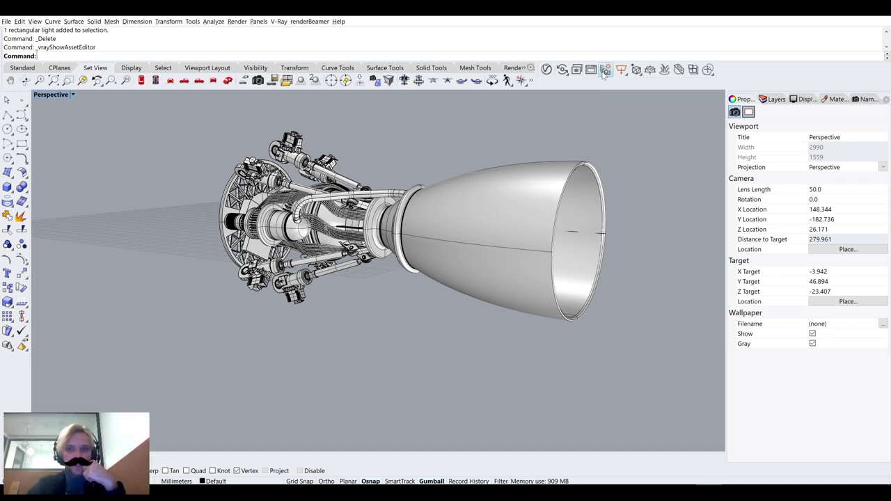
pyautogui.click(605, 71)
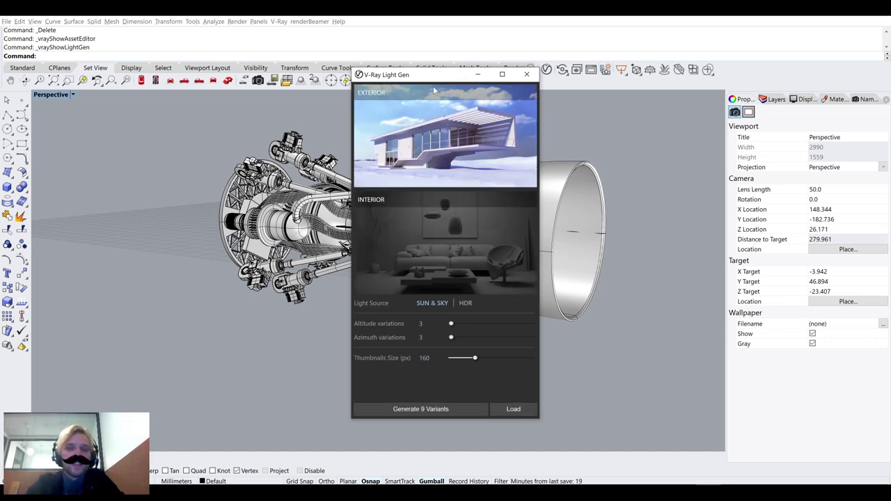
pyautogui.moveTo(435, 75); pyautogui.dragTo(625, 61)
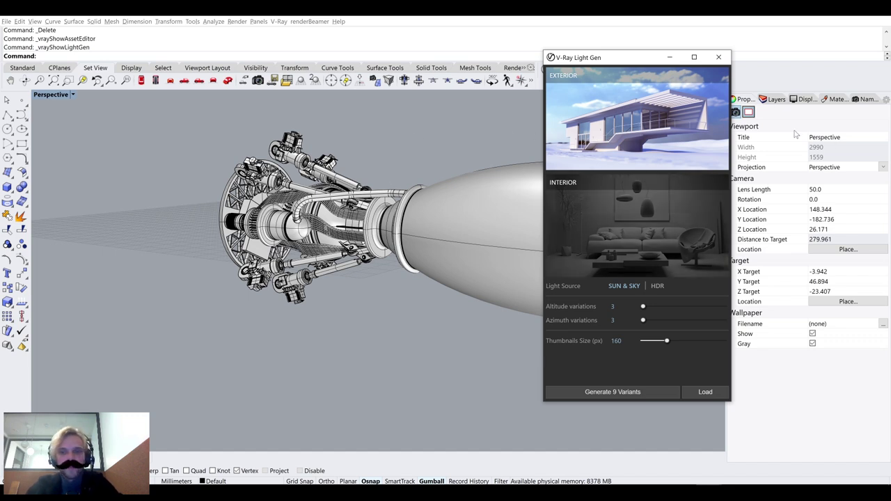
pyautogui.moveTo(635, 57); pyautogui.dragTo(508, 55)
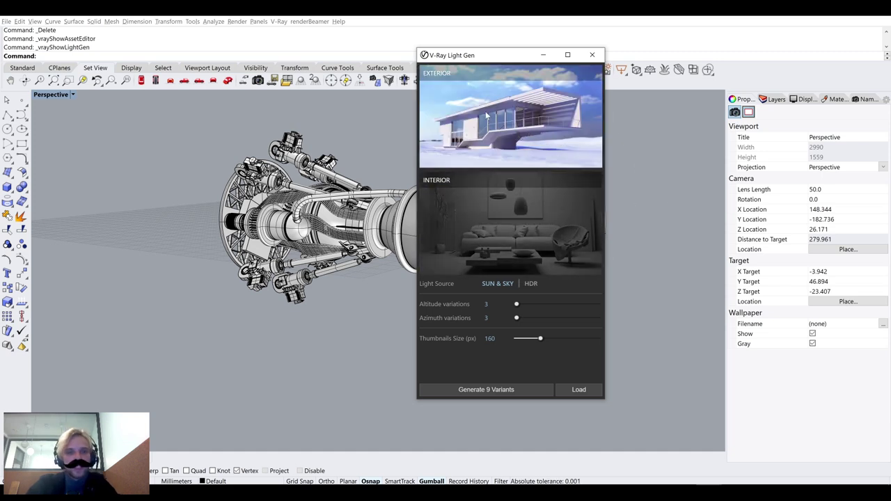
# Compare the Sun & Sky and HDR light source options in Light Gen, leaving HDR selected
pyautogui.click(528, 284)
pyautogui.click(490, 285)
pyautogui.click(529, 284)
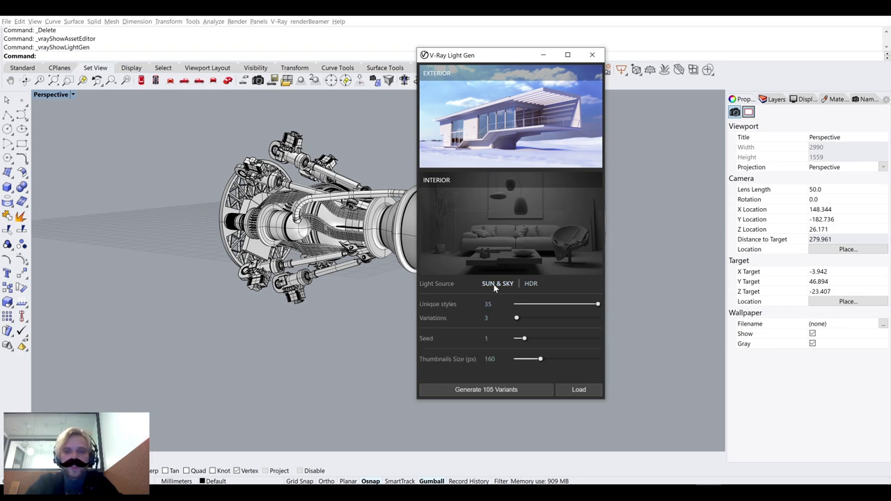
pyautogui.click(498, 285)
pyautogui.click(529, 284)
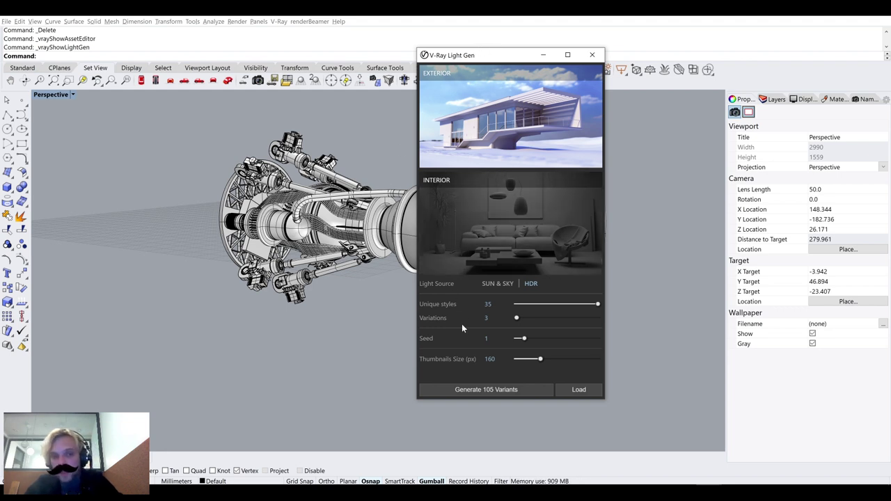
# Set the number of unique styles for the HDR lighting variants to 12
pyautogui.click(491, 319)
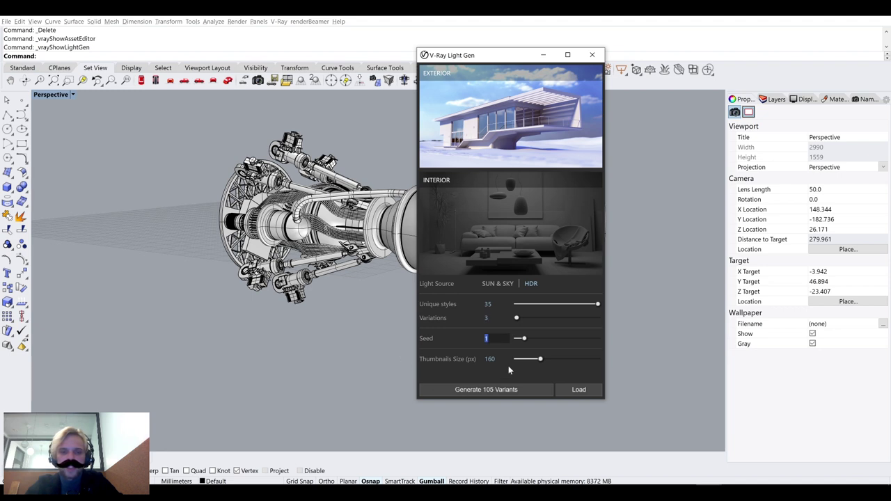
pyautogui.press('Tab')
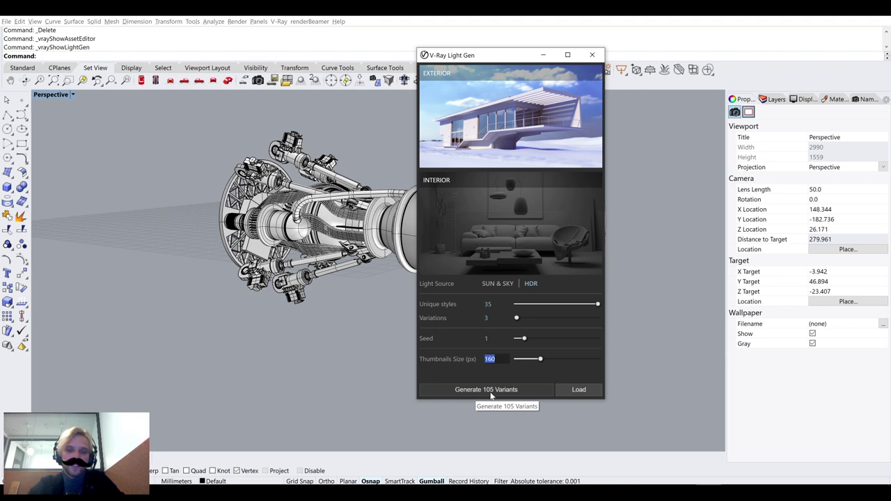
pyautogui.press('Tab')
pyautogui.press('Tab')
pyautogui.press('Tab')
pyautogui.write('12')
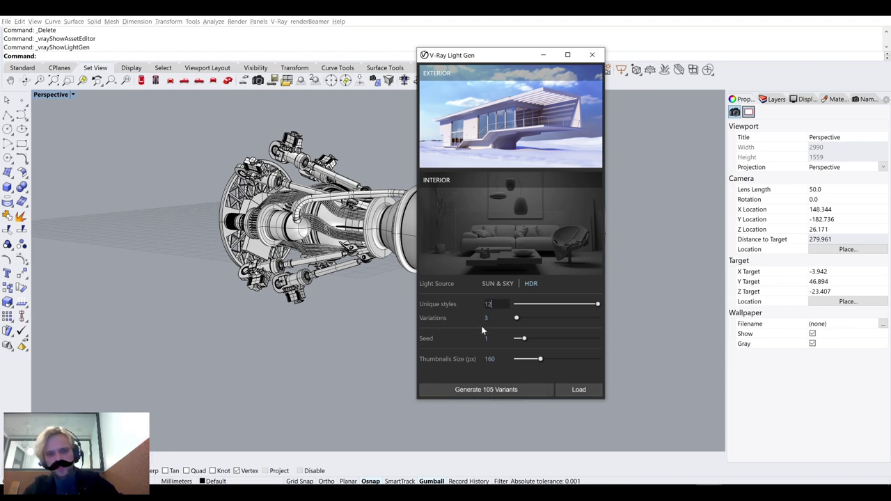
pyautogui.press('Tab')
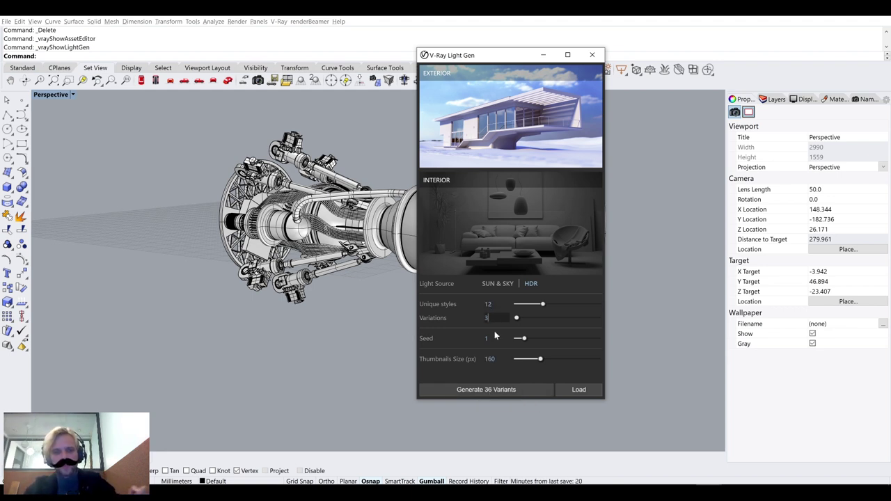
# Start generating the 36 HDR lighting variants, stop the generation partway and reset Light Gen
pyautogui.click(516, 391)
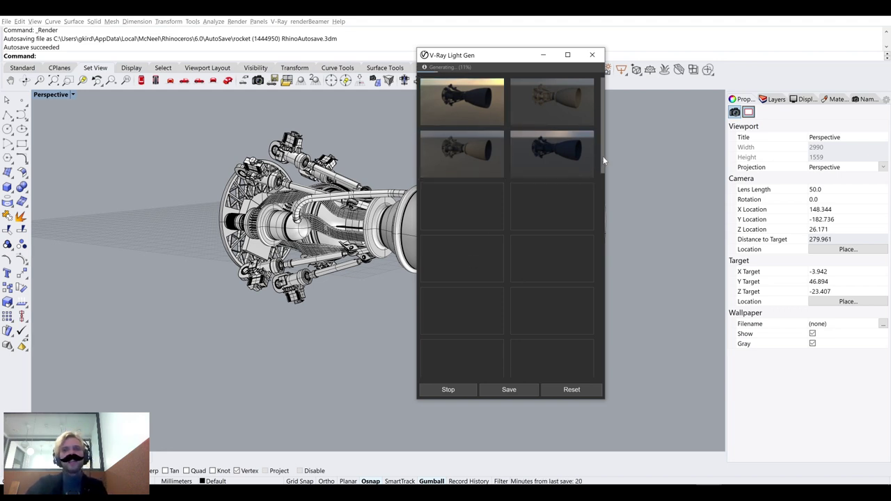
pyautogui.moveTo(603, 156); pyautogui.dragTo(604, 105)
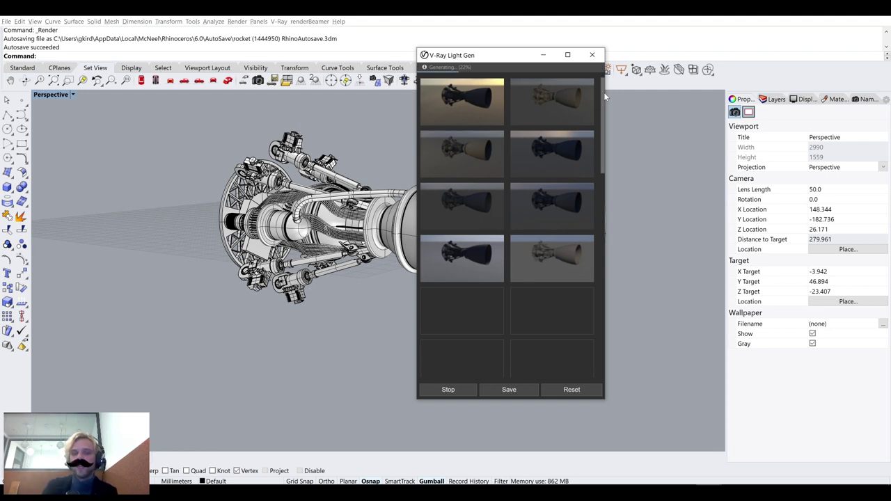
pyautogui.click(453, 392)
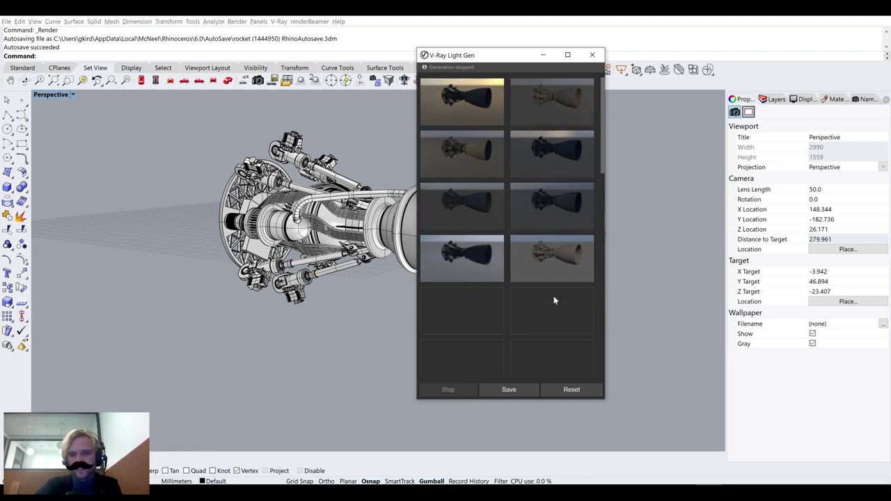
pyautogui.click(571, 390)
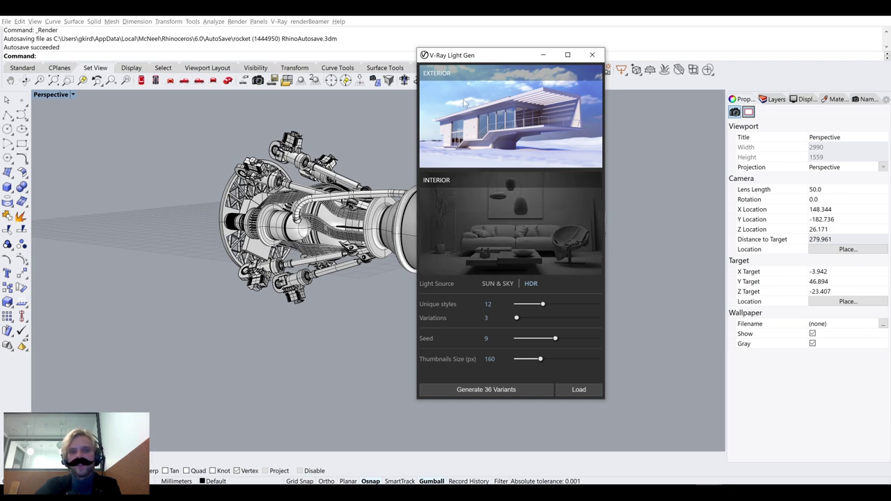
# Generate nine Sun & Sky lighting variants, apply the one in the third row's second column and close Light Gen
pyautogui.click(499, 285)
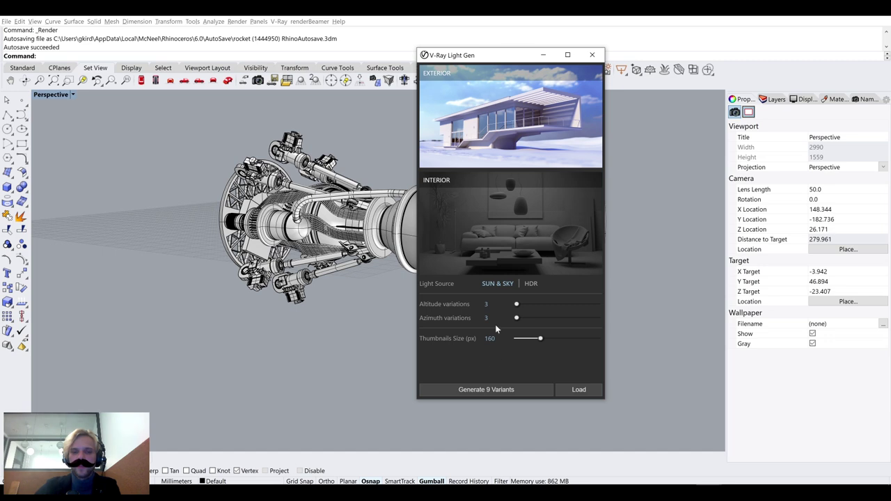
pyautogui.click(486, 390)
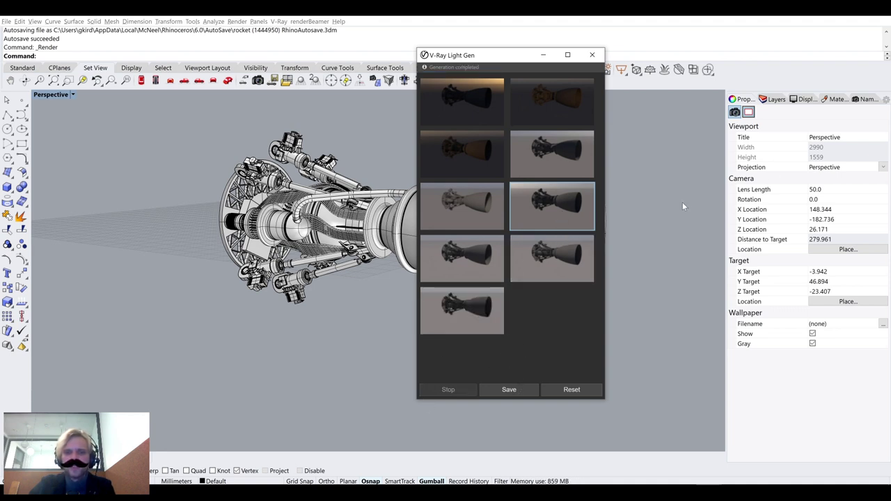
pyautogui.click(593, 56)
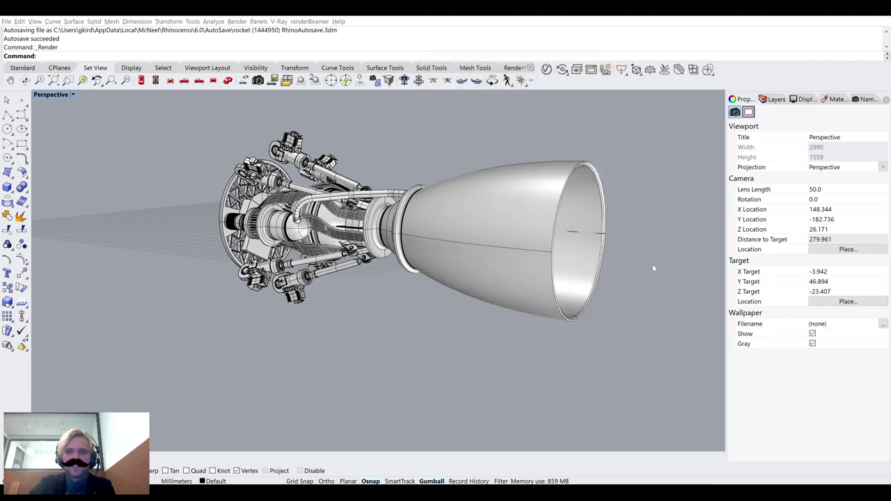
# Open the V-Ray Asset Editor's lights and examine the sky texture and sun linked to LIGHT_GEN_DOME
pyautogui.click(547, 69)
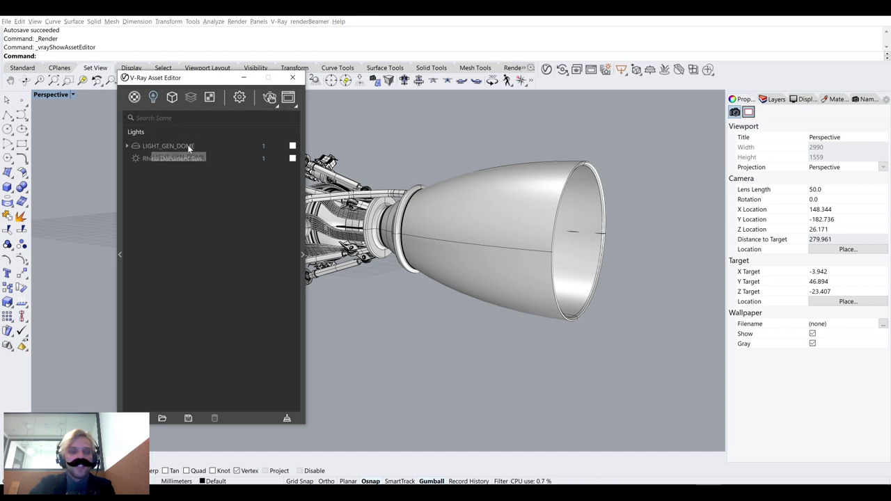
pyautogui.click(126, 146)
pyautogui.click(156, 160)
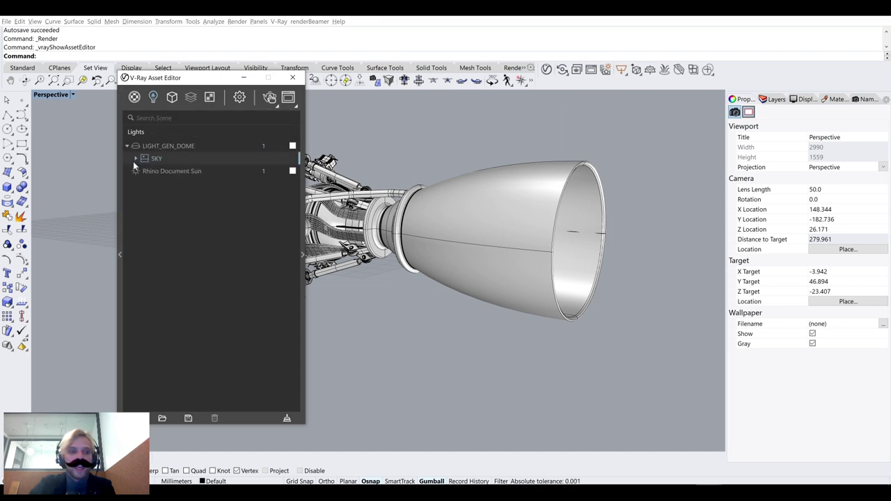
pyautogui.click(137, 159)
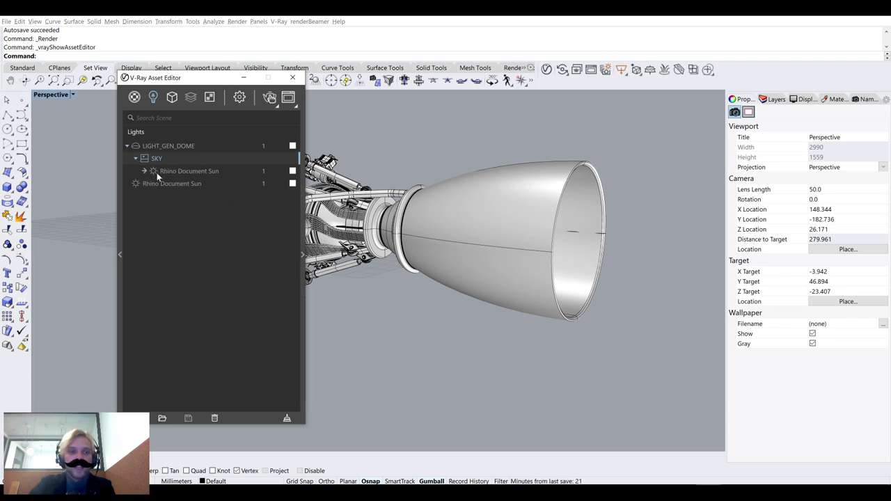
pyautogui.click(127, 146)
# Enable the background texture in the V-Ray environment settings and check its texture slot
pyautogui.click(236, 98)
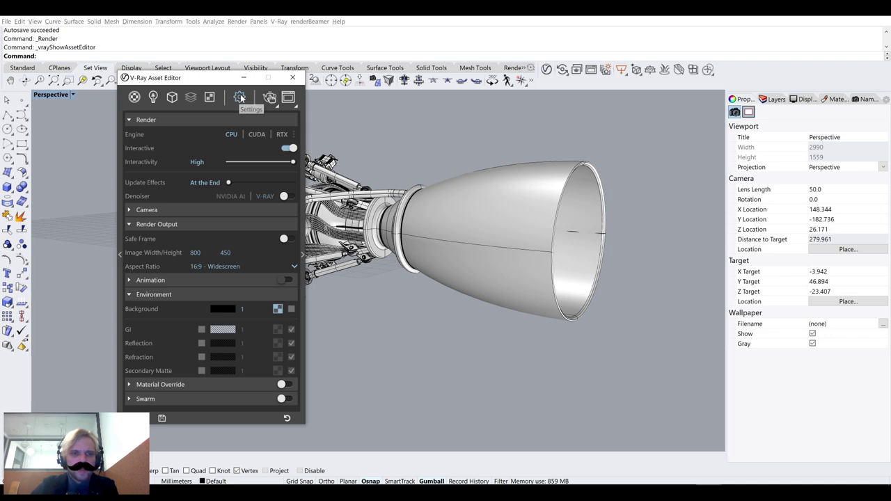
pyautogui.click(292, 310)
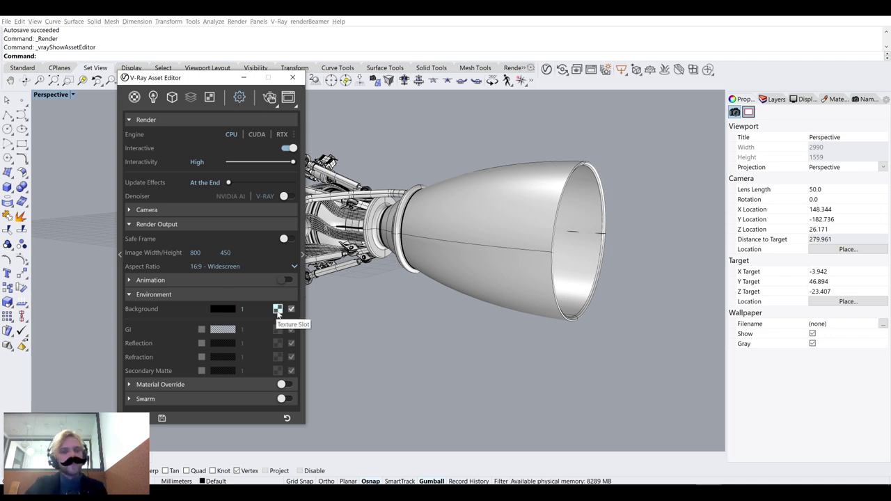
pyautogui.click(278, 309)
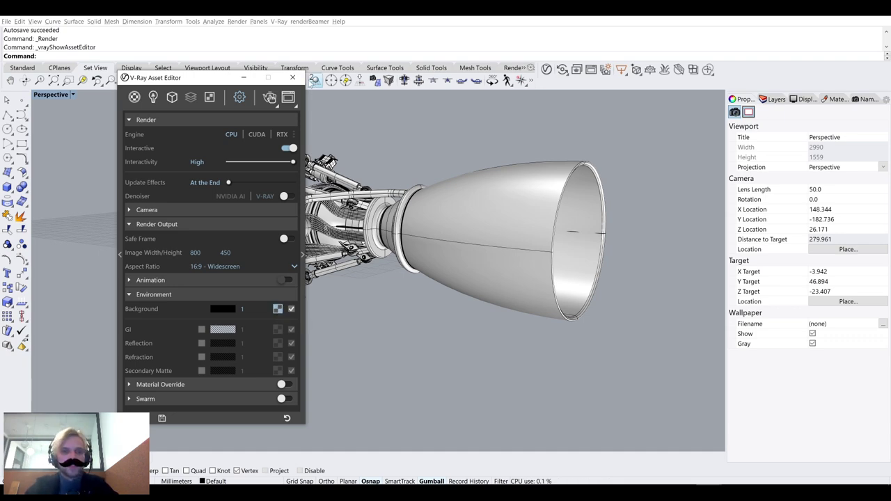
# Launch V-Ray Vision, place it beside the Rhino model, and zoom in on the engine's pipework to inspect the new lighting
pyautogui.moveTo(454, 271); pyautogui.dragTo(418, 198, button='right')
pyautogui.click(562, 69)
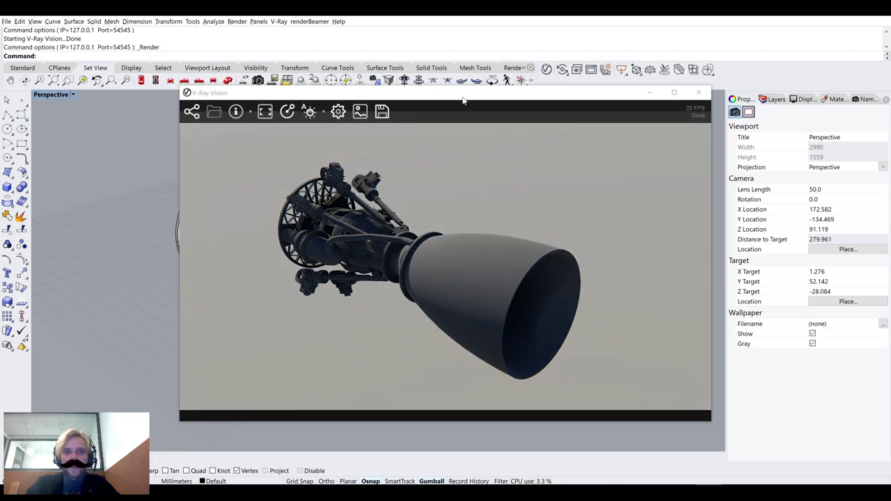
pyautogui.moveTo(463, 101); pyautogui.dragTo(625, 63)
pyautogui.moveTo(284, 312); pyautogui.dragTo(270, 259, button='right')
pyautogui.scroll(2, 270, 259)
pyautogui.scroll(2, 269, 259)
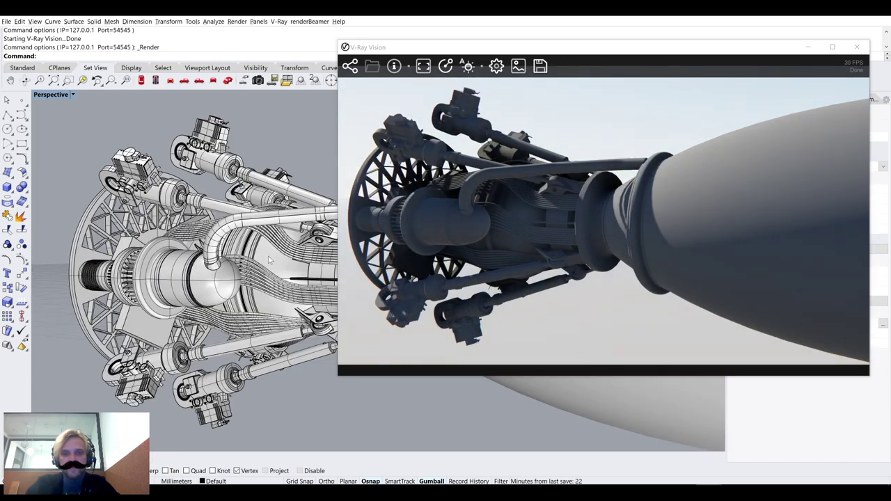
pyautogui.scroll(3, 270, 260)
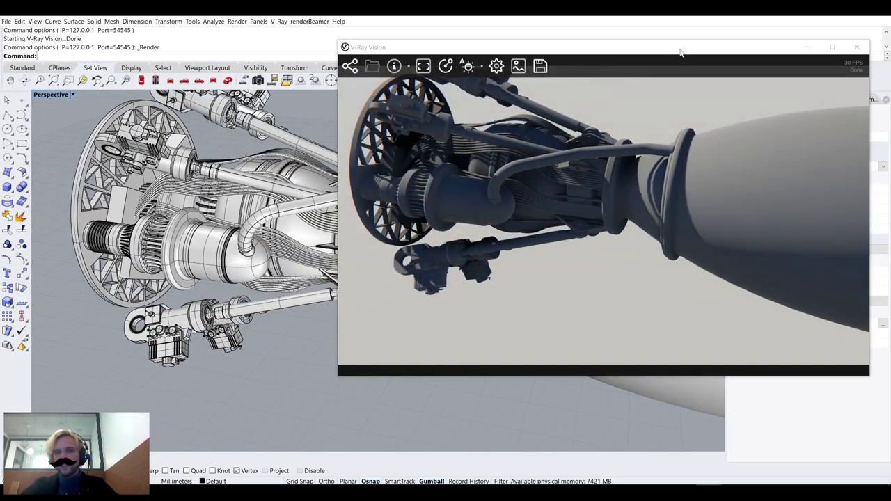
# Close V-Ray Vision and place a V-Ray sphere light just beyond the open end of the engine nozzle
pyautogui.moveTo(681, 53); pyautogui.dragTo(536, 55)
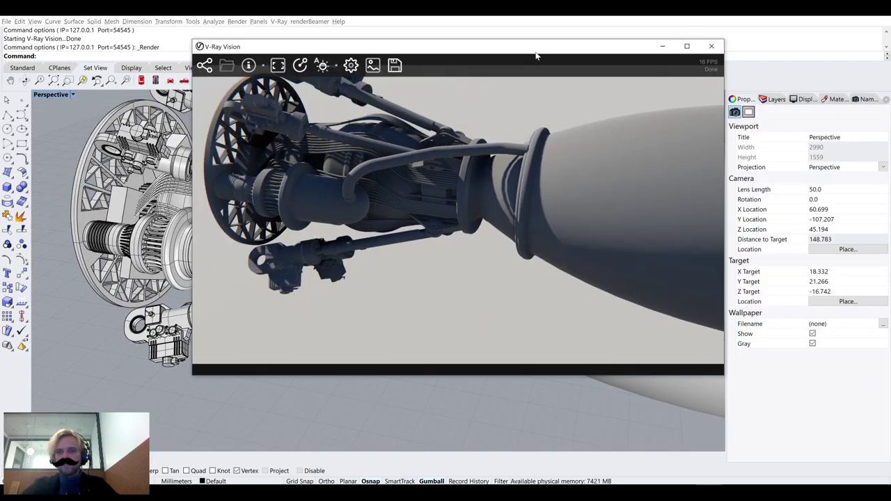
pyautogui.click(712, 47)
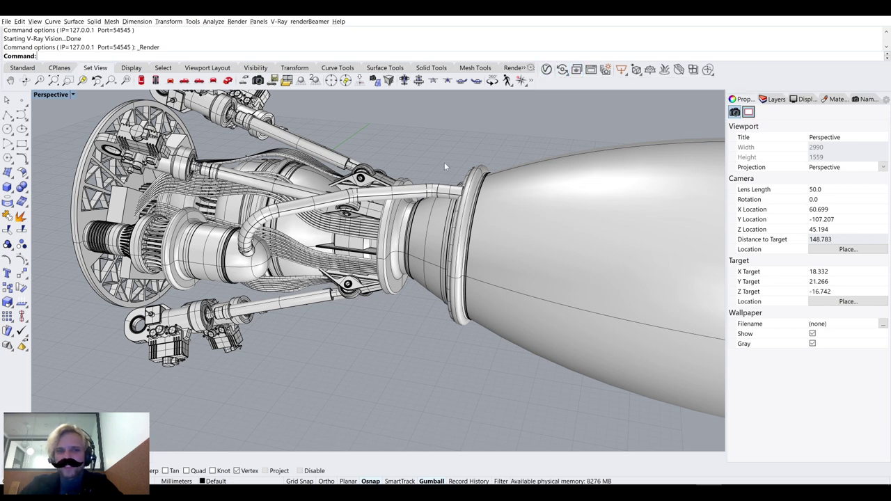
pyautogui.scroll(-5, 430, 198)
pyautogui.scroll(-4, 430, 197)
pyautogui.moveTo(433, 219); pyautogui.dragTo(434, 250, button='right')
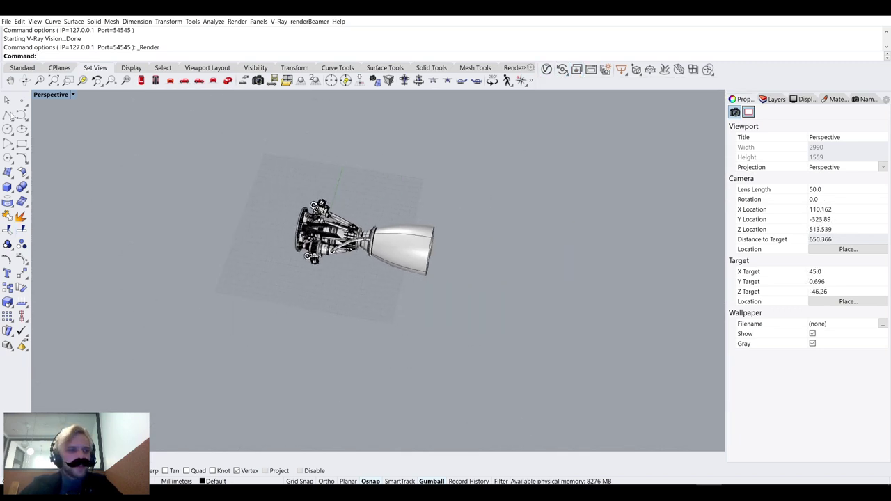
pyautogui.click(626, 75)
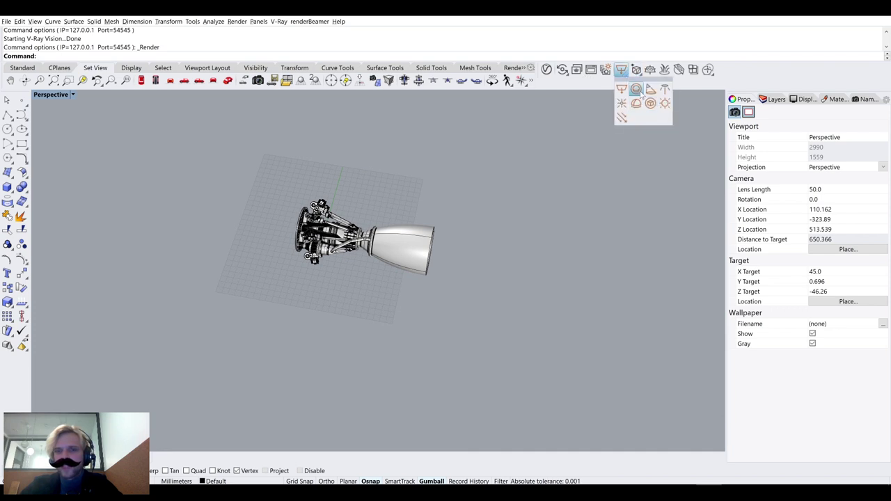
pyautogui.click(636, 90)
pyautogui.scroll(3, 446, 265)
pyautogui.click(478, 277)
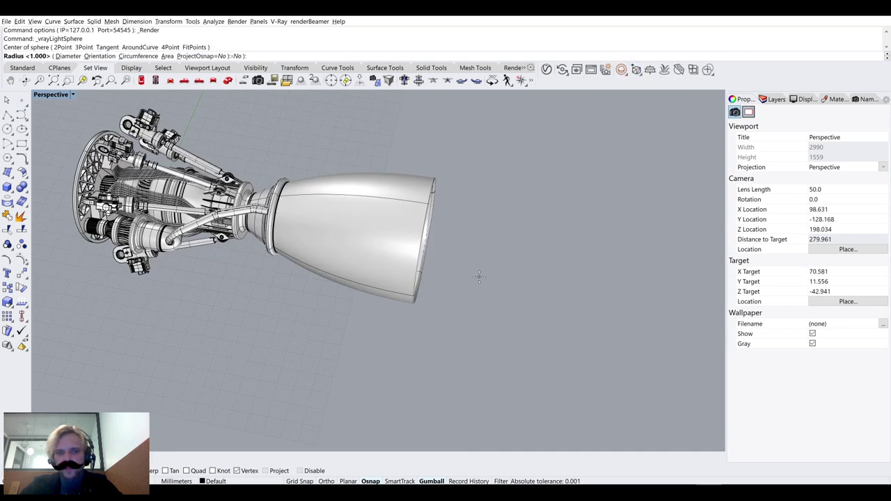
pyautogui.click(468, 287)
# Duplicate the sphere light to the opposite end of the engine and raise the copy to the height of the lattice ring
pyautogui.moveTo(470, 301); pyautogui.dragTo(485, 287, button='right')
pyautogui.moveTo(486, 287); pyautogui.dragTo(204, 285)
pyautogui.press('alt')
pyautogui.moveTo(273, 319); pyautogui.dragTo(270, 319)
pyautogui.moveTo(270, 319); pyautogui.dragTo(249, 217, button='right')
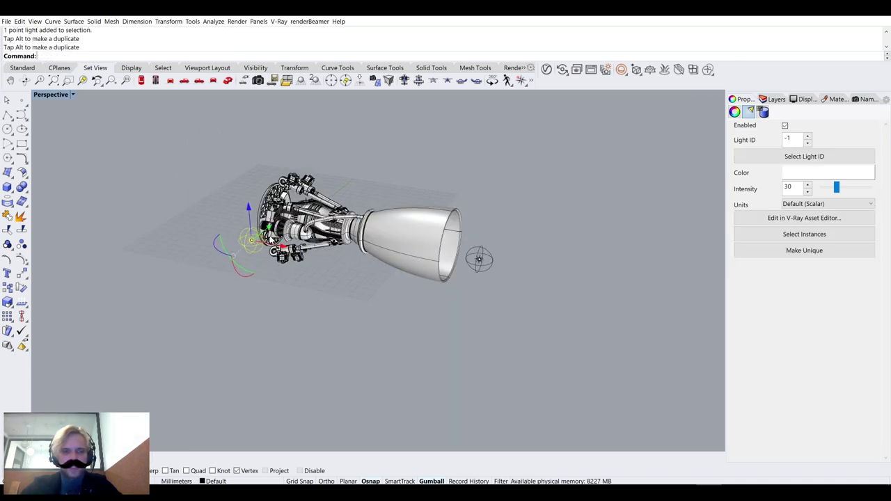
pyautogui.moveTo(249, 217); pyautogui.dragTo(247, 188)
# Set the intensity of the duplicated sphere light to 100
pyautogui.doubleClick(791, 187)
pyautogui.write('1')
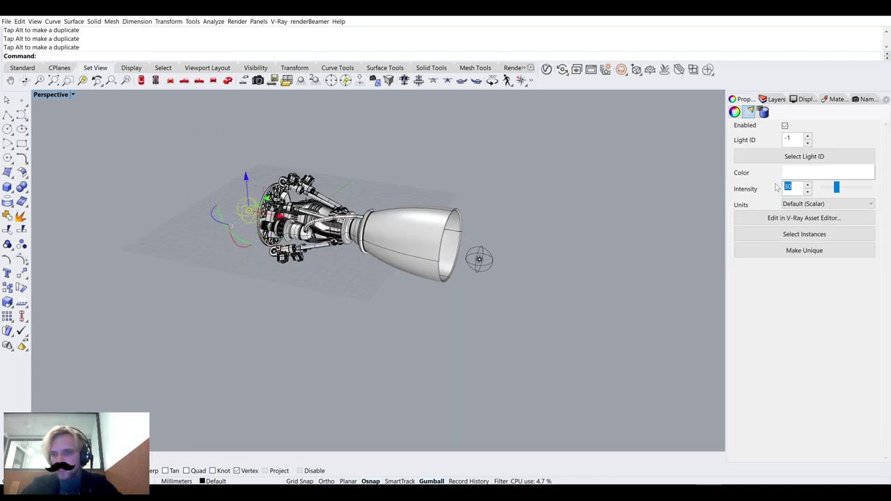
pyautogui.write('00')
pyautogui.press('Return')
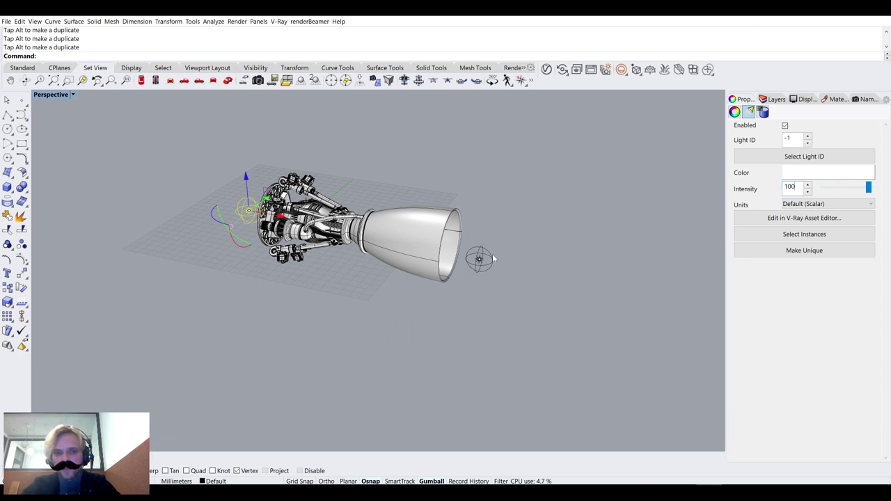
# Make the sphere light at the nozzle opening unique and change its colour to light pink
pyautogui.click(584, 252)
pyautogui.click(479, 259)
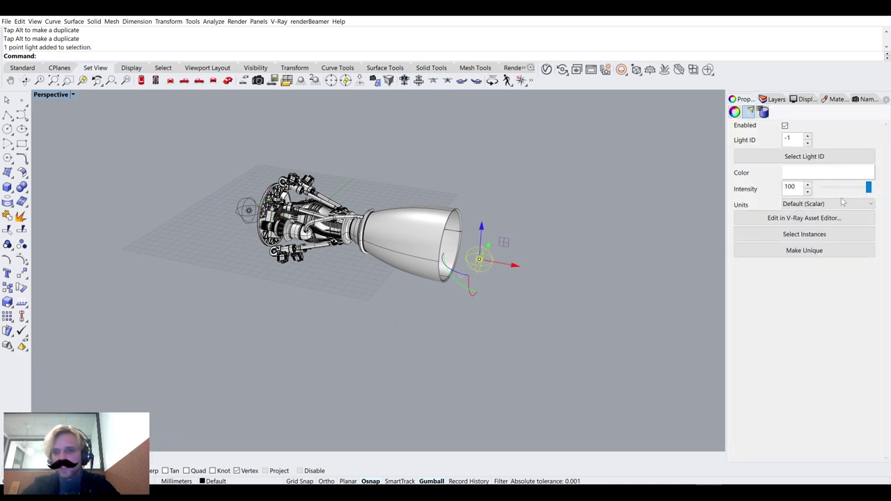
pyautogui.click(839, 250)
pyautogui.click(829, 173)
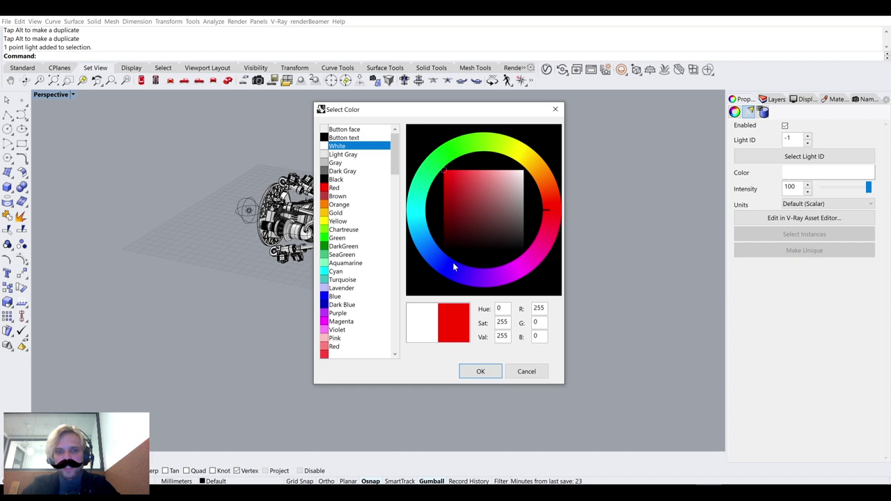
pyautogui.click(497, 170)
pyautogui.click(481, 371)
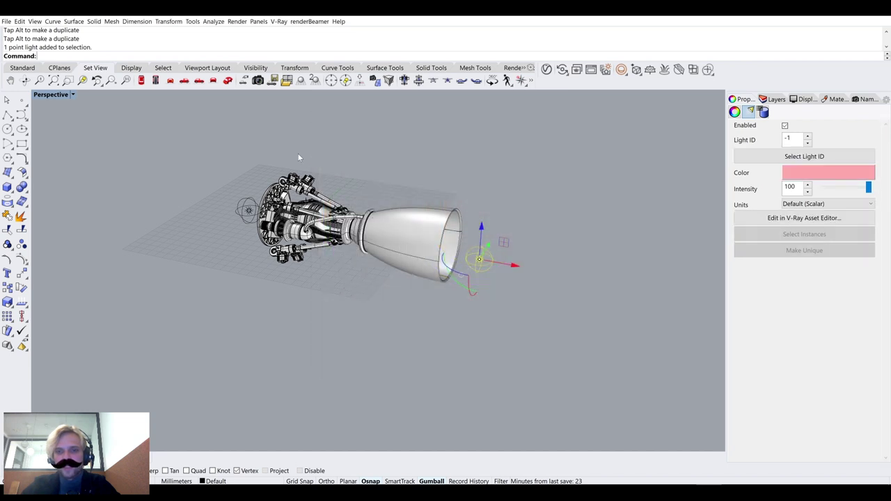
pyautogui.press('Escape')
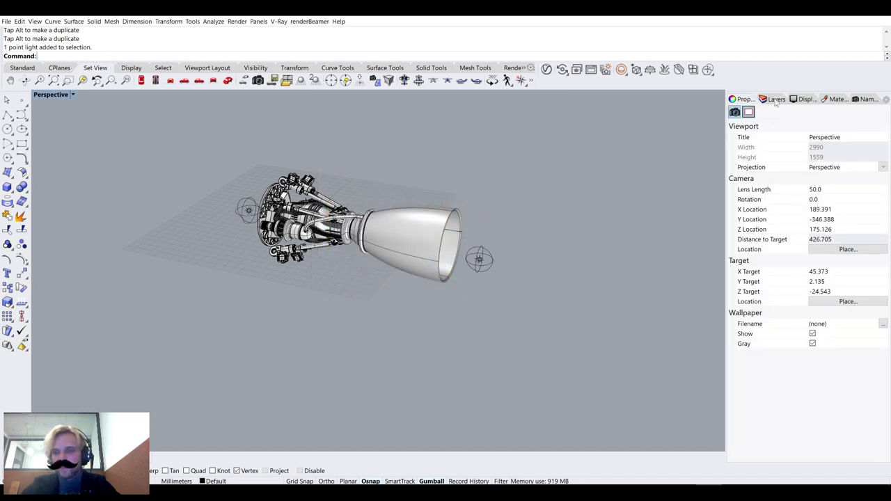
# Change the colour of the sphere light beside the lattice ring to light cyan
pyautogui.click(749, 101)
pyautogui.click(744, 99)
pyautogui.click(773, 100)
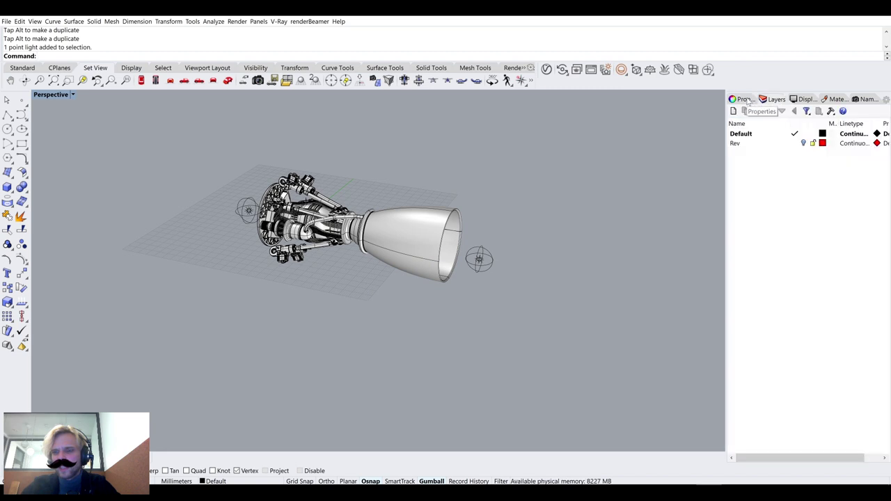
pyautogui.click(743, 100)
pyautogui.click(247, 210)
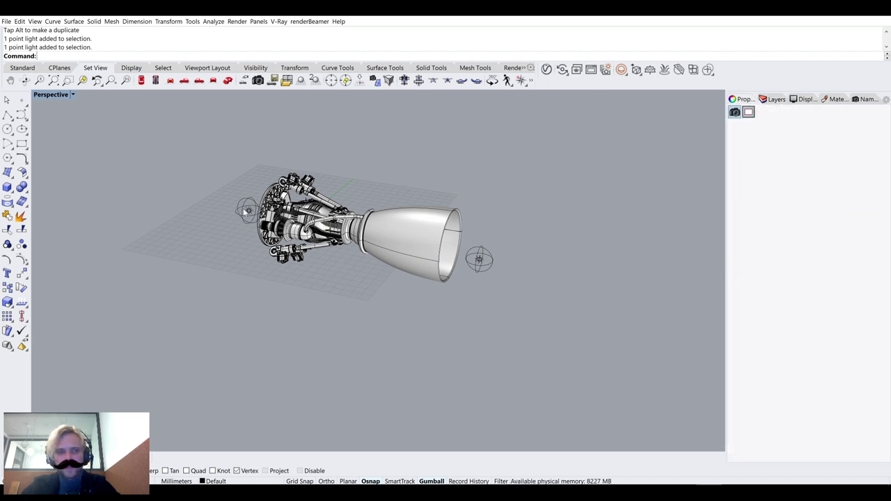
pyautogui.click(806, 174)
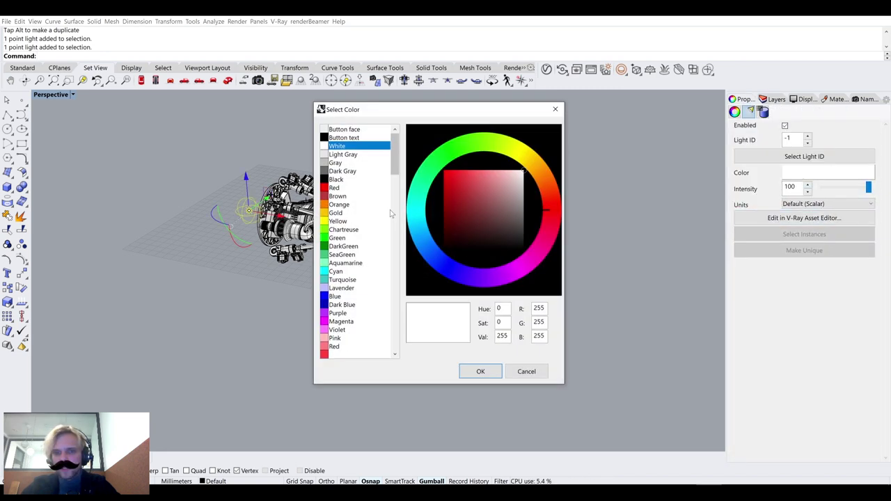
pyautogui.click(421, 220)
pyautogui.moveTo(446, 172); pyautogui.dragTo(503, 170)
pyautogui.click(482, 371)
pyautogui.click(449, 289)
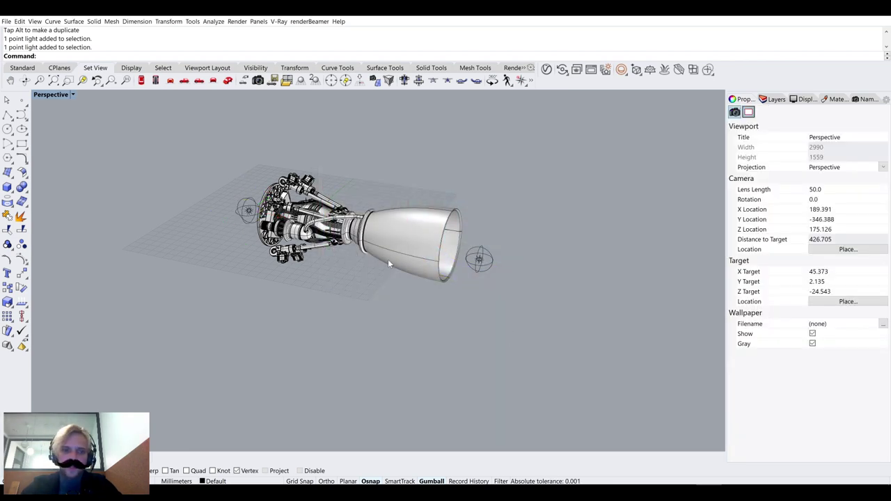
# Start an interactive V-Ray render of the engine with both sphere lights in view
pyautogui.moveTo(387, 259); pyautogui.dragTo(360, 262, button='right')
pyautogui.scroll(5, 442, 281)
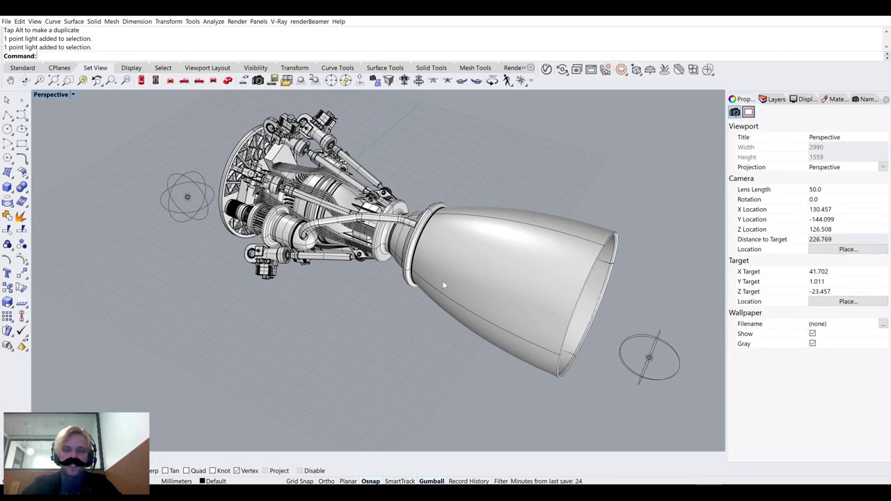
pyautogui.click(564, 71)
pyautogui.click(577, 89)
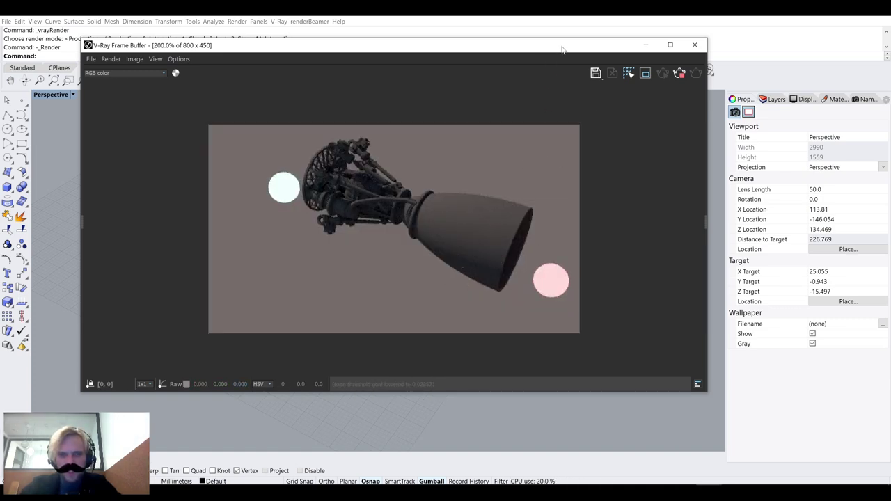
# Move the frame buffer out of the way and set the intensity of both sphere lights to 1000
pyautogui.moveTo(563, 51); pyautogui.dragTo(601, 176)
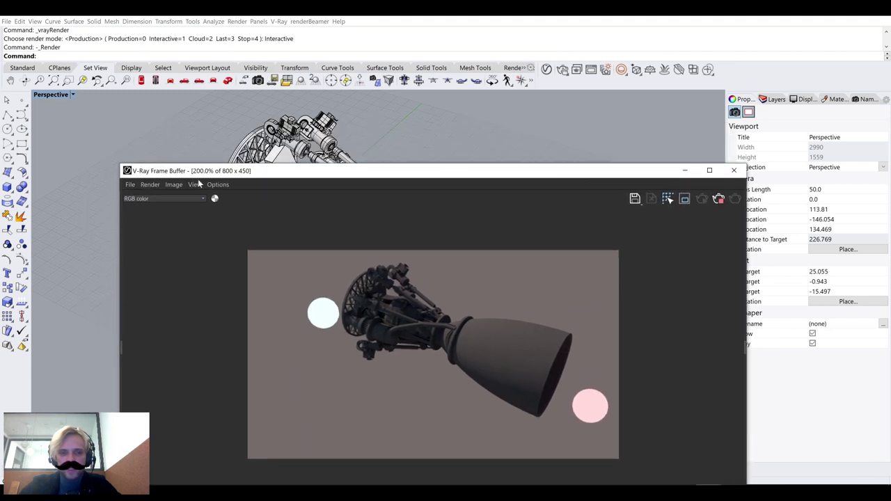
pyautogui.moveTo(407, 207); pyautogui.dragTo(394, 356)
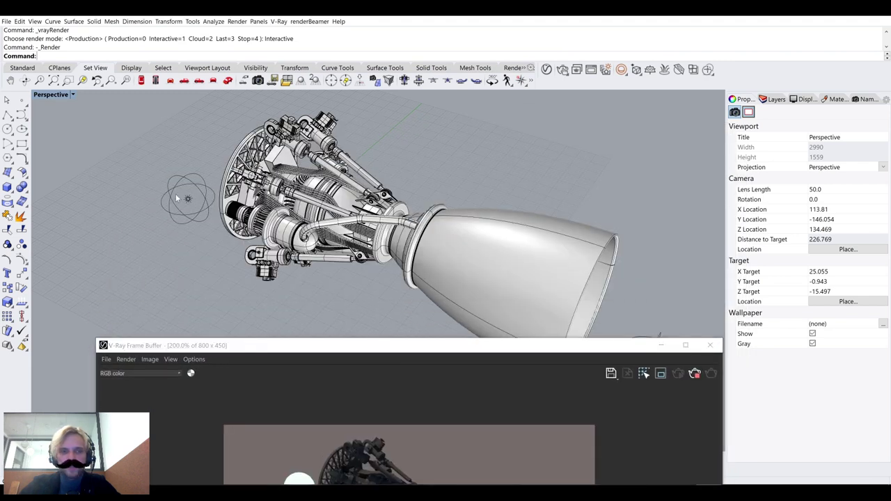
pyautogui.moveTo(613, 351); pyautogui.dragTo(584, 458)
pyautogui.click(167, 191)
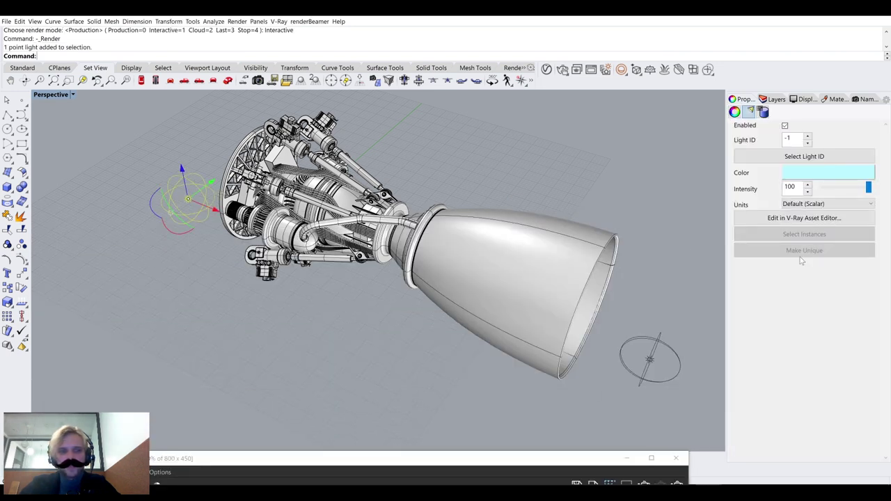
pyautogui.doubleClick(797, 188)
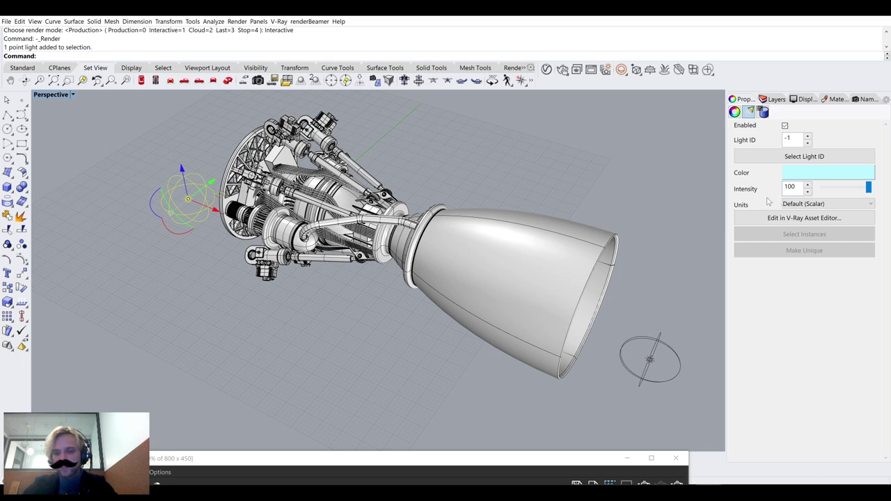
pyautogui.click(677, 348)
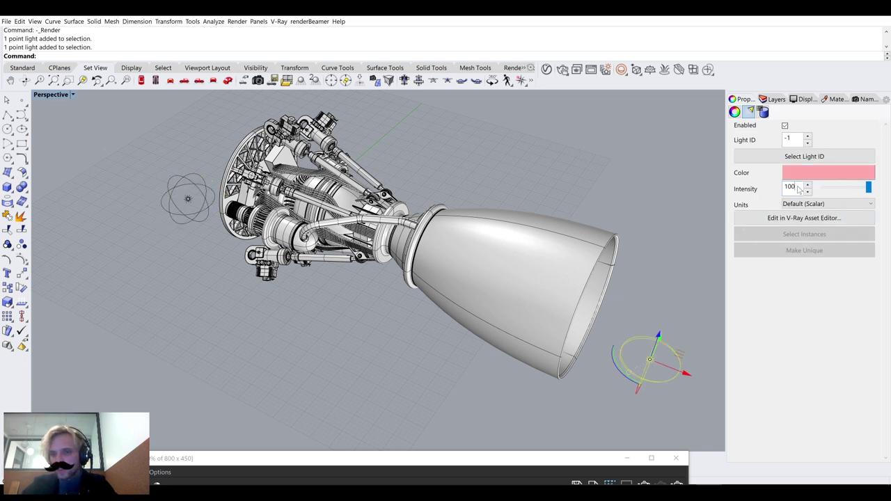
pyautogui.click(695, 213)
# Bring the frame buffer back over the model and restart the interactive render to check the brighter sphere lights
pyautogui.moveTo(485, 460); pyautogui.dragTo(583, 85)
pyautogui.click(725, 106)
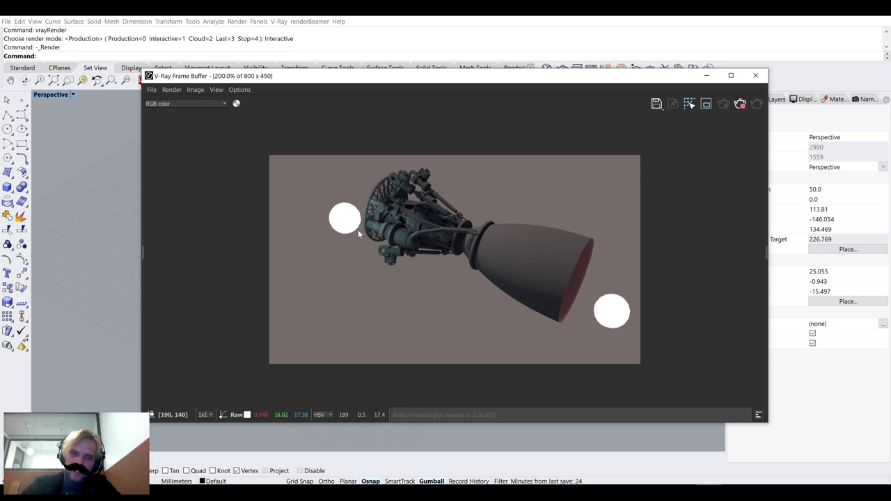
pyautogui.moveTo(527, 82); pyautogui.dragTo(711, 77)
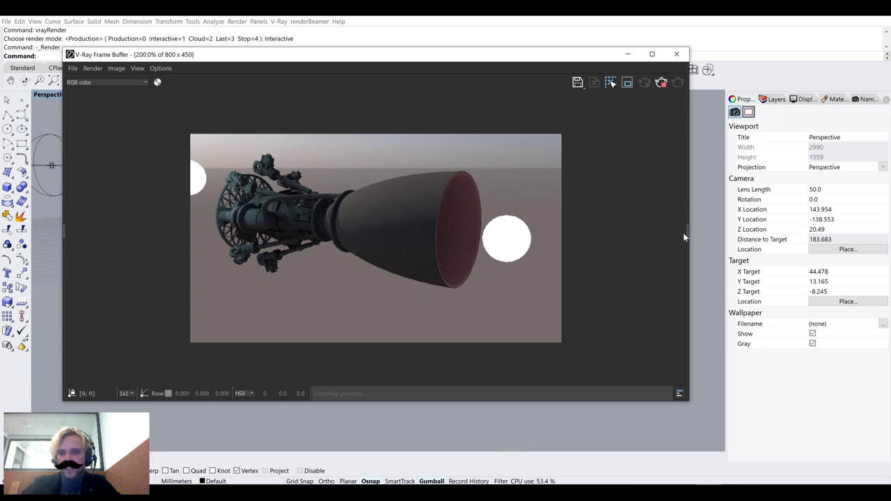
# Reveal the frame buffer's layer stack, check the available correction layers and switch the source to LightMix
pyautogui.moveTo(687, 233); pyautogui.dragTo(489, 237)
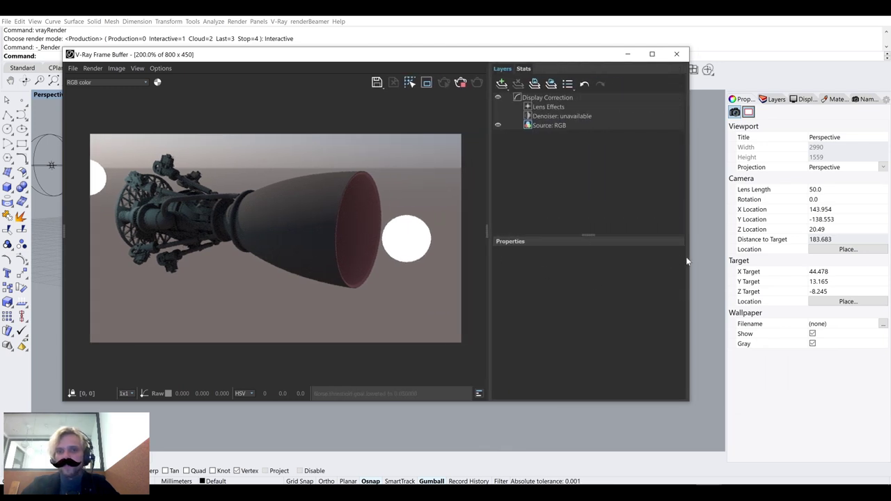
pyautogui.moveTo(688, 261); pyautogui.dragTo(848, 263)
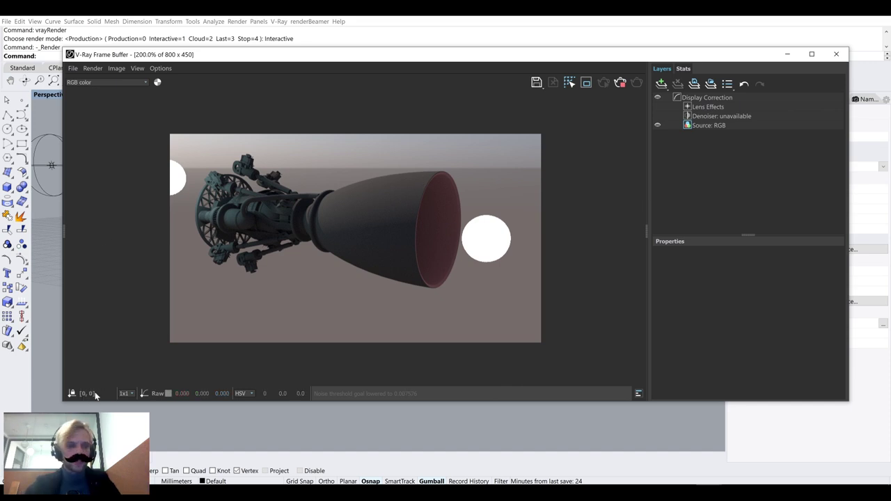
pyautogui.click(660, 85)
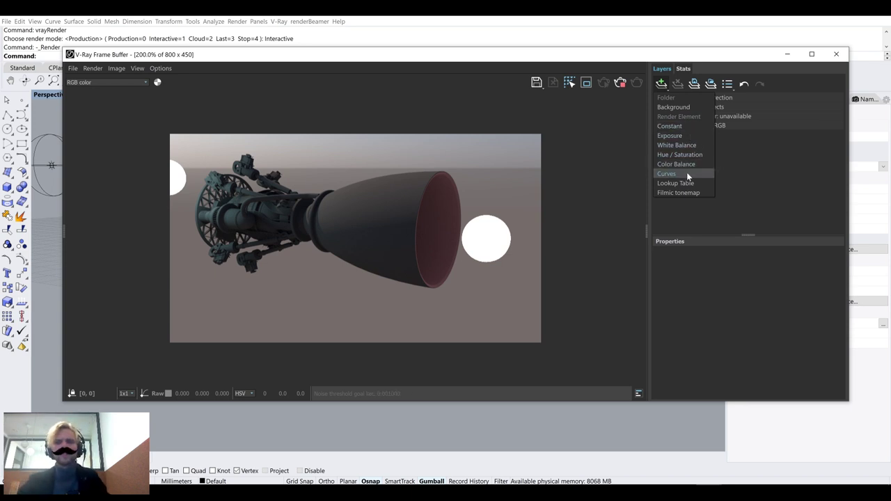
pyautogui.click(774, 183)
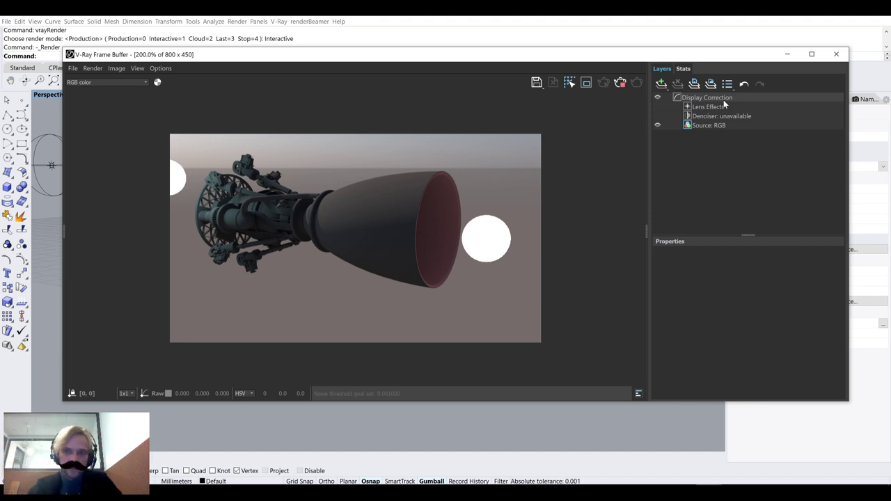
pyautogui.click(708, 126)
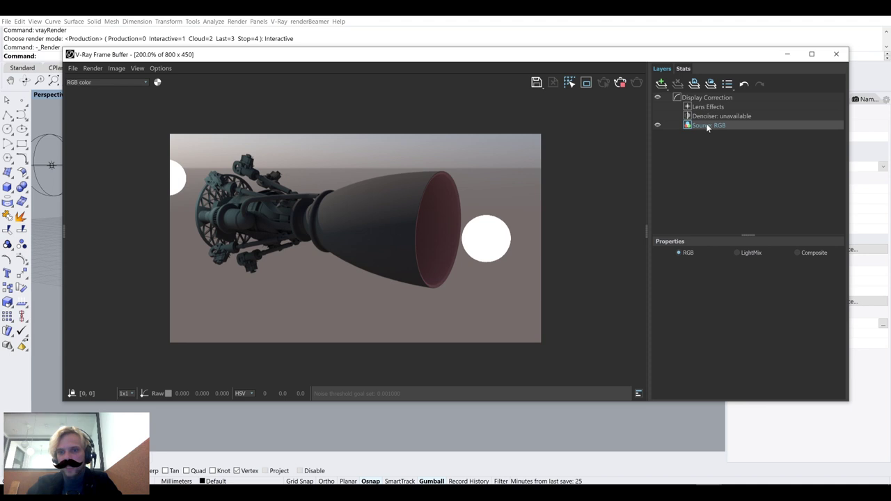
pyautogui.click(742, 252)
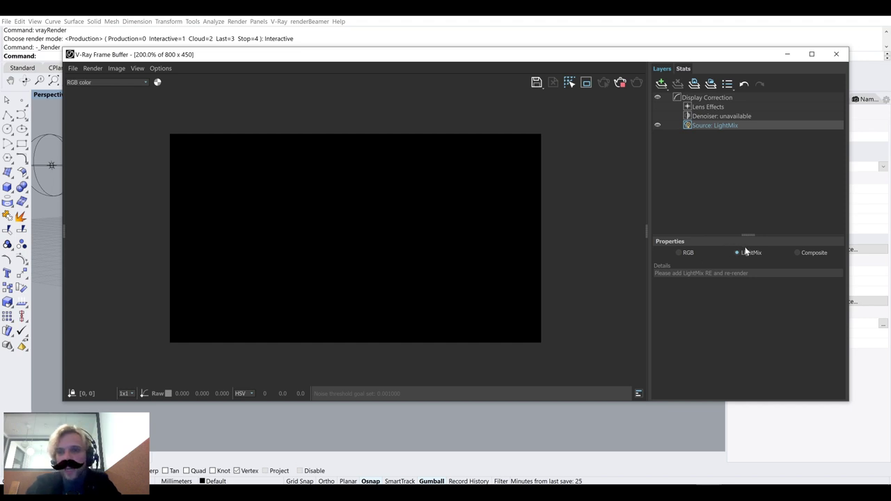
# Close the frame buffer and add a Light Mix render element in the asset editor, grouped by Individual Lights
pyautogui.click(836, 53)
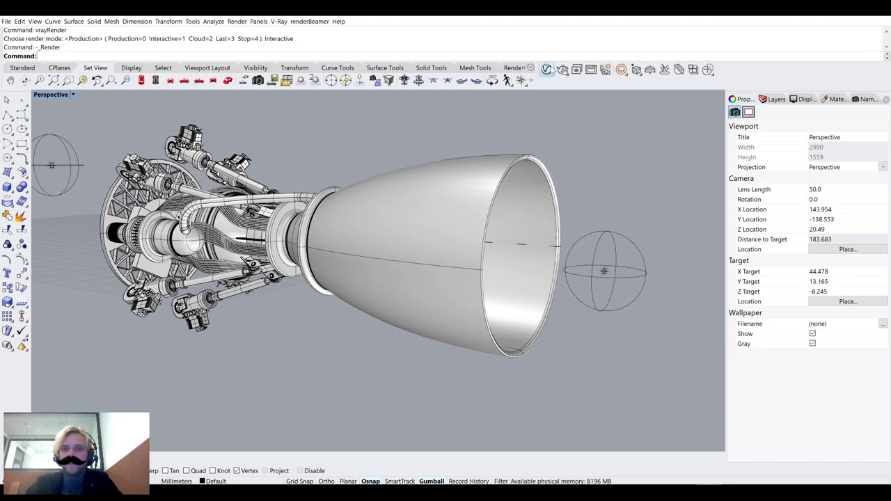
pyautogui.click(546, 69)
pyautogui.moveTo(172, 85); pyautogui.dragTo(357, 84)
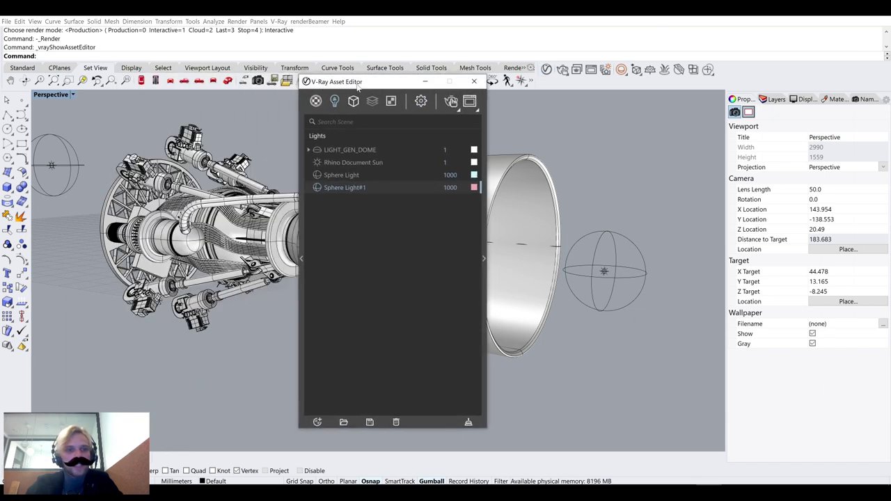
pyautogui.click(391, 101)
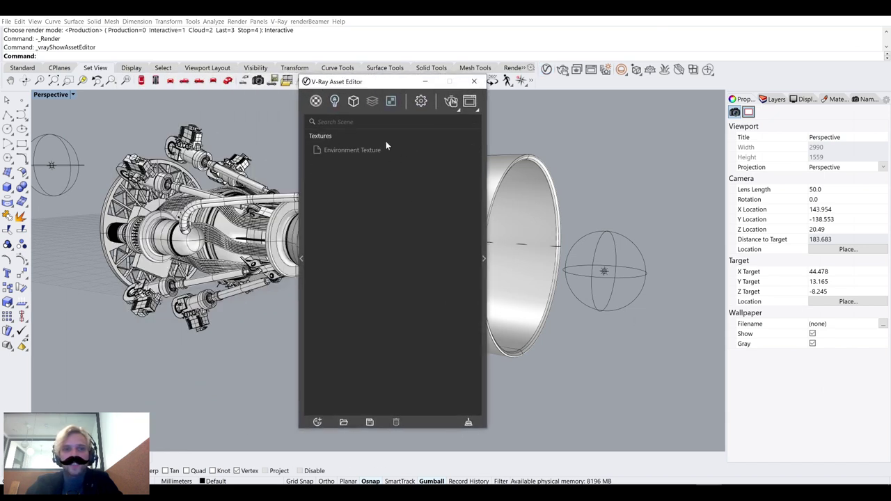
pyautogui.click(376, 105)
pyautogui.scroll(-5, 405, 300)
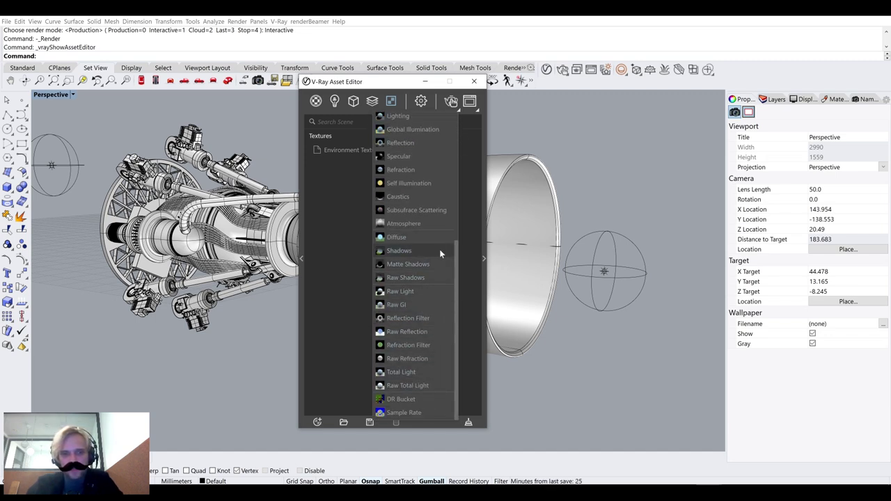
pyautogui.scroll(3, 439, 240)
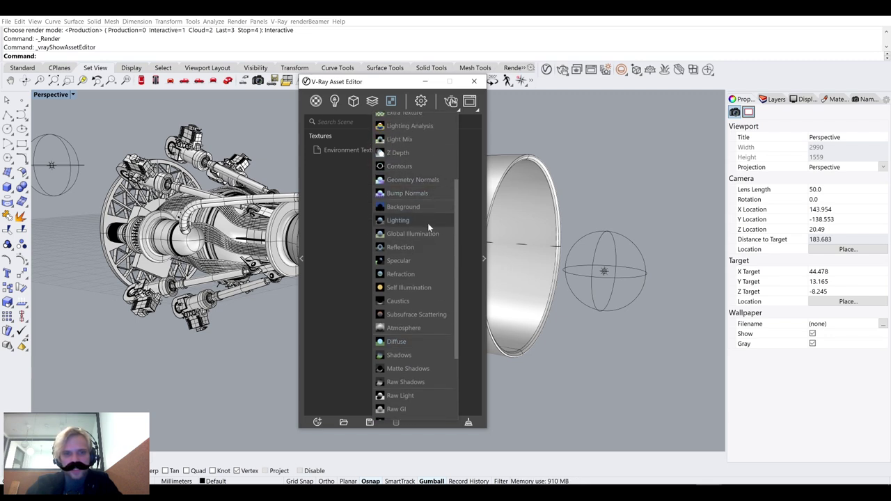
pyautogui.scroll(2, 428, 223)
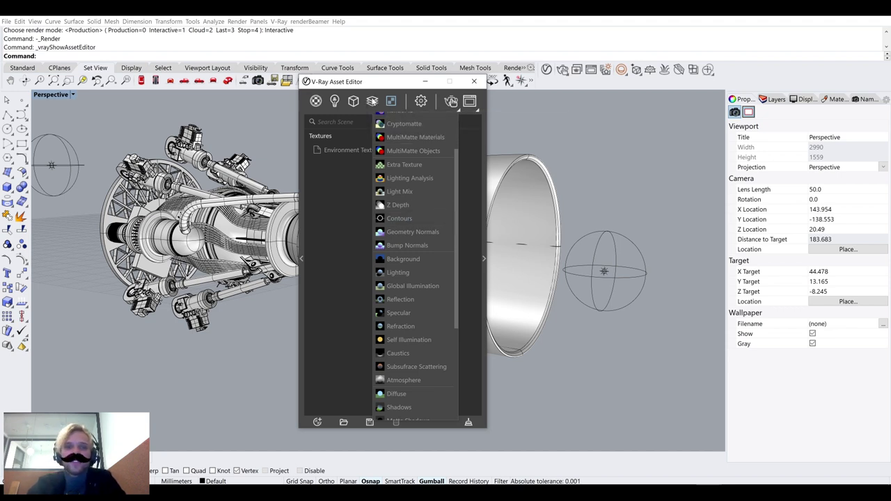
pyautogui.click(376, 103)
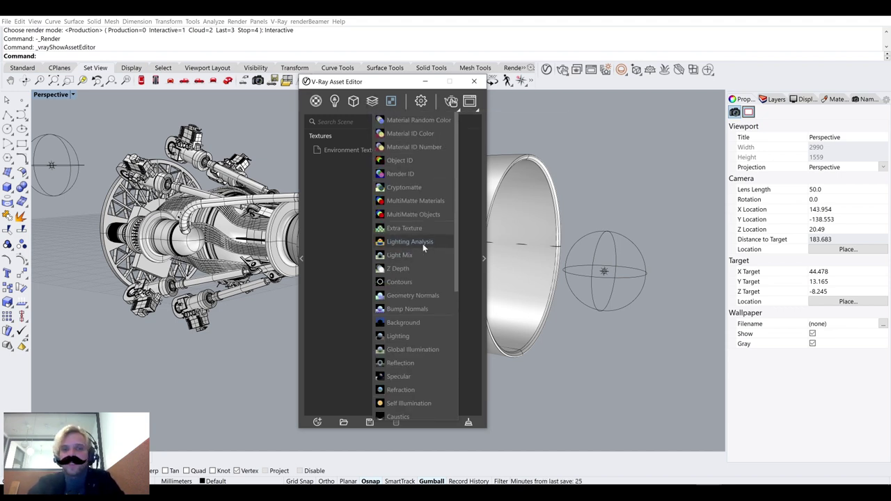
pyautogui.click(400, 255)
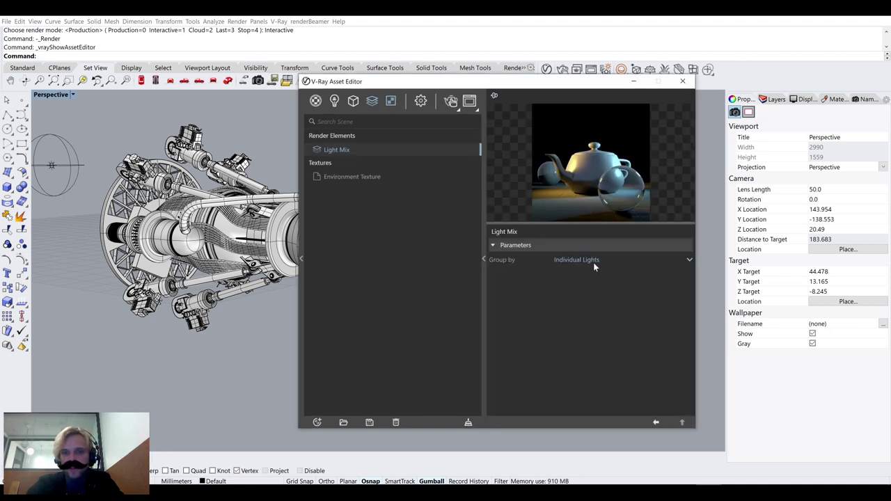
pyautogui.click(593, 262)
pyautogui.click(593, 259)
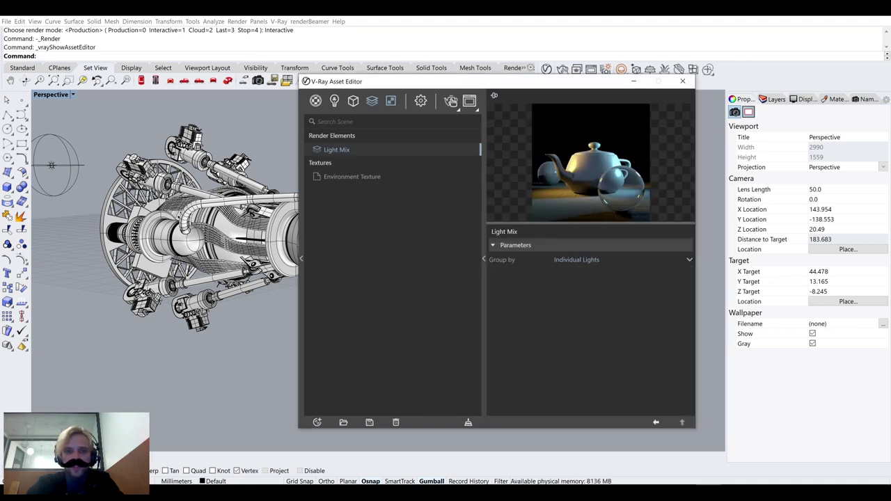
# Render the engine again and compare the RGB source with LightMix, leaving LightMix selected
pyautogui.click(451, 103)
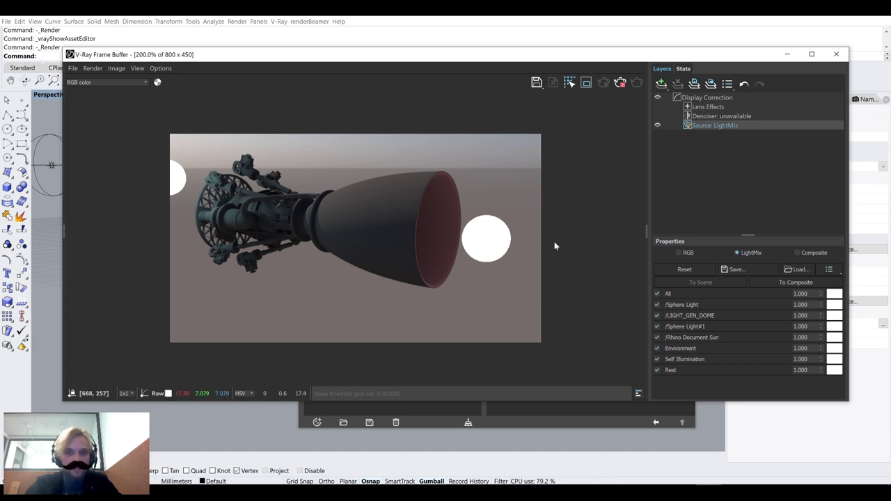
pyautogui.click(684, 253)
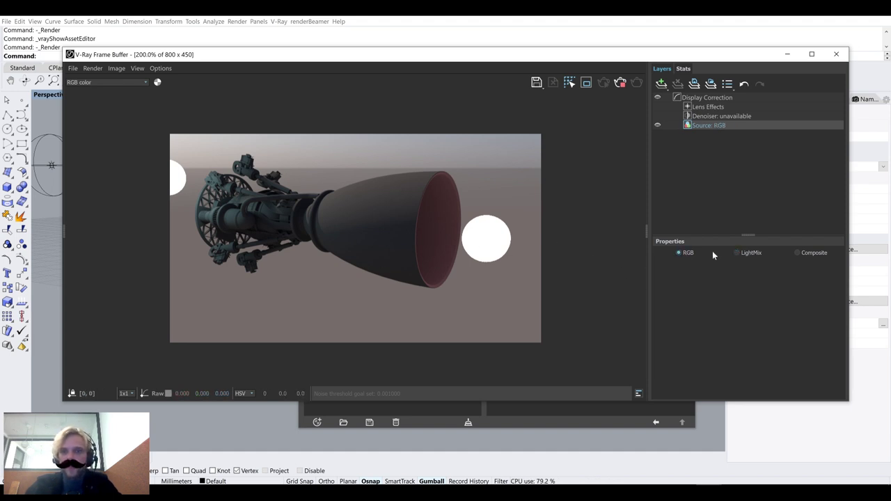
pyautogui.click(751, 254)
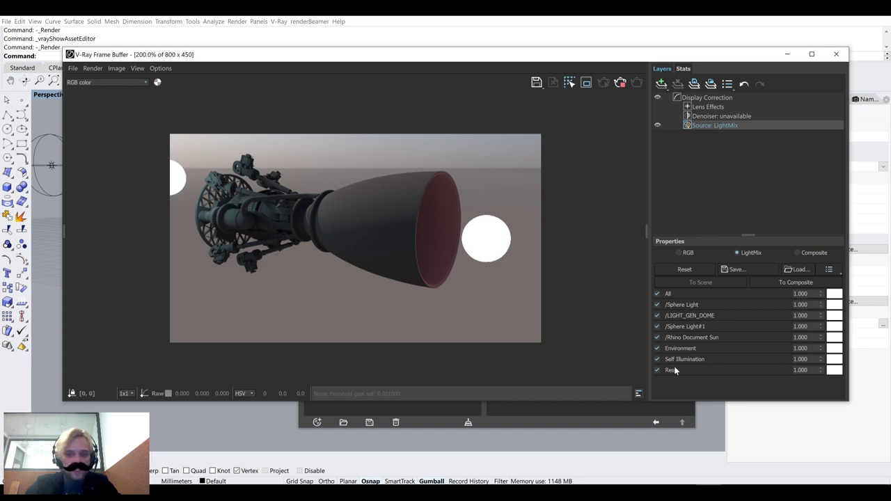
# Turn off all LightMix contributions, then re-enable each light, Environment, Self Illumination and Rest to examine their separate effects
pyautogui.click(657, 294)
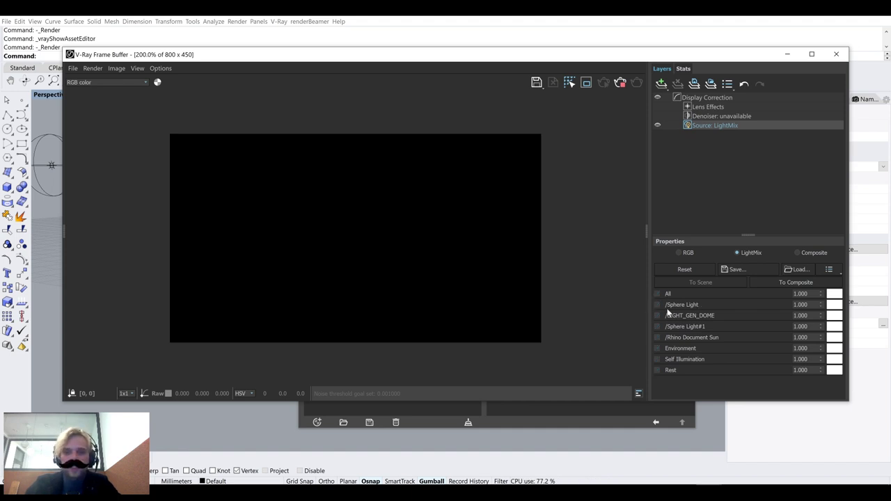
pyautogui.click(657, 305)
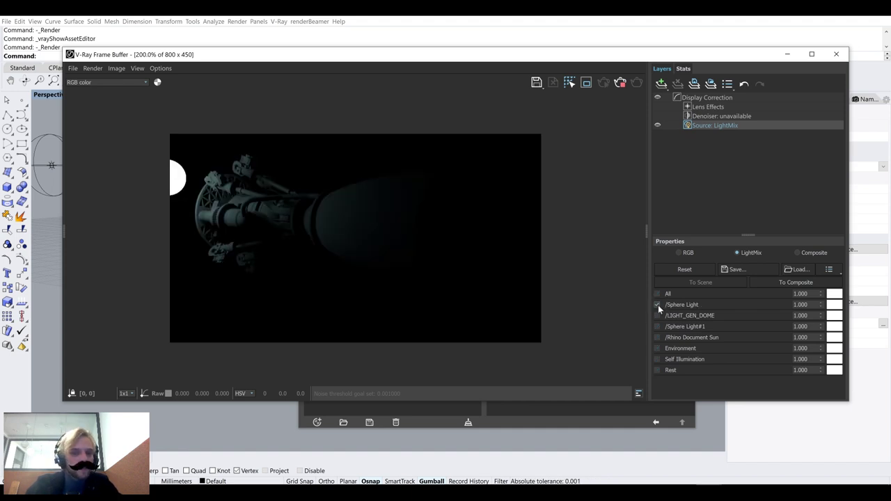
pyautogui.click(658, 315)
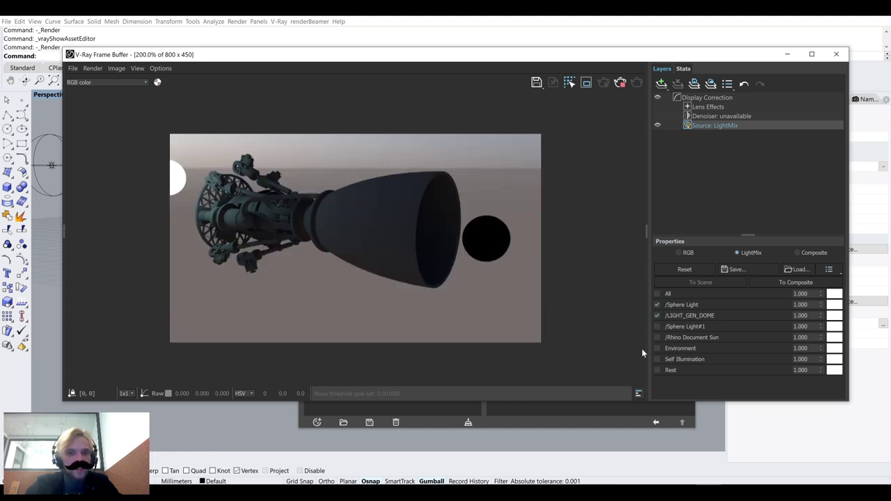
pyautogui.click(658, 316)
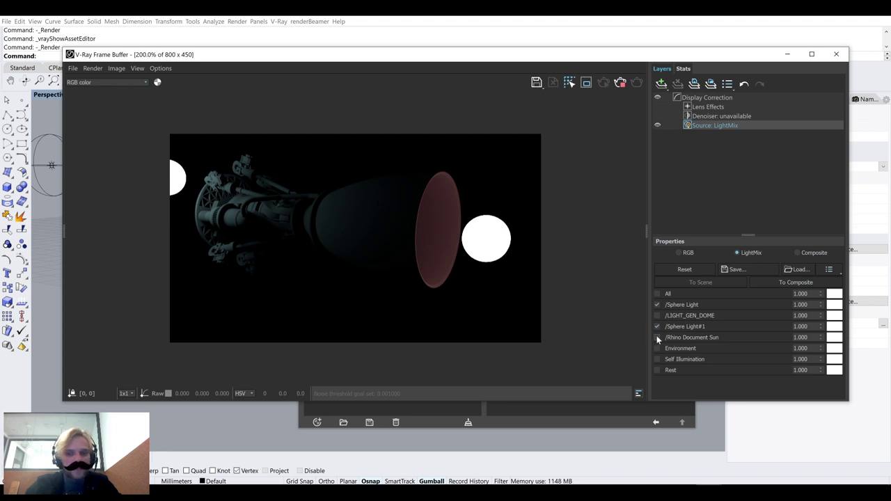
pyautogui.click(658, 338)
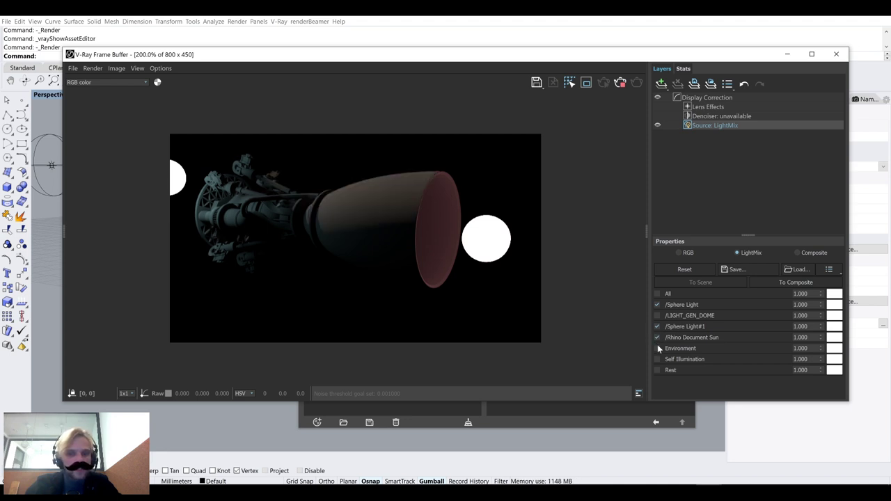
pyautogui.click(658, 348)
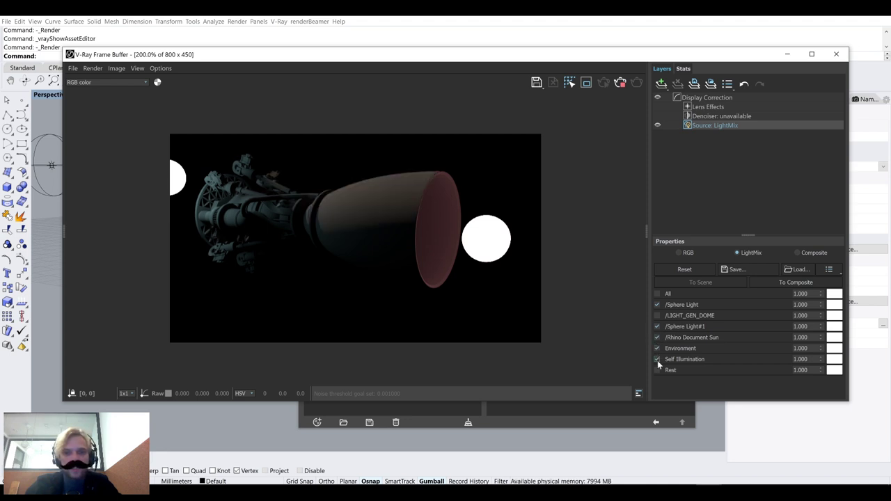
pyautogui.click(657, 370)
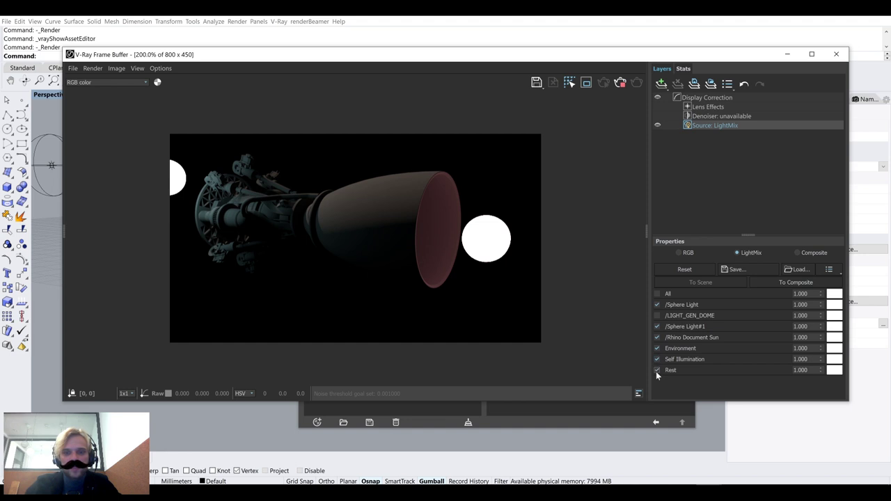
pyautogui.click(658, 317)
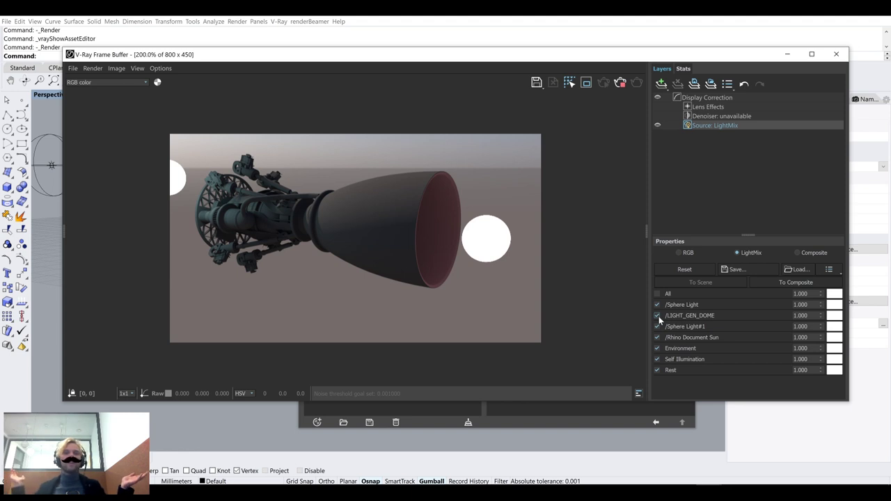
# Switch both sphere lights off and back on in LightMix to compare the render without their coloured light
pyautogui.click(657, 305)
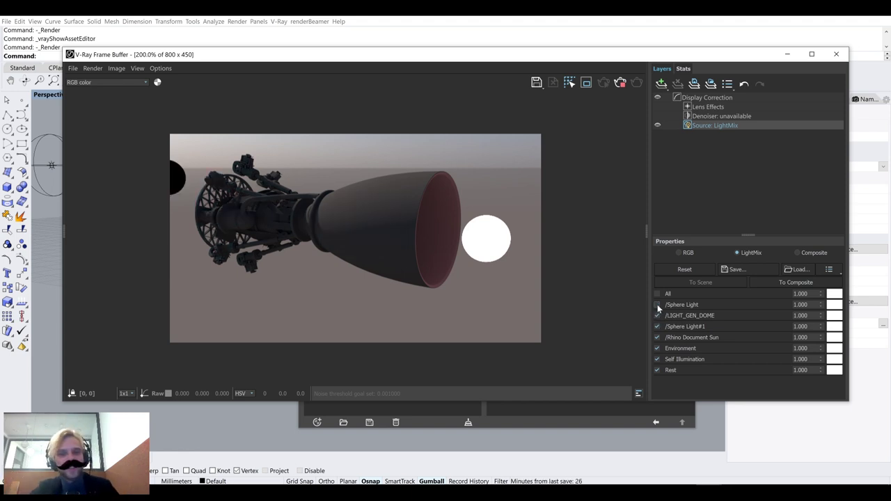
pyautogui.click(658, 326)
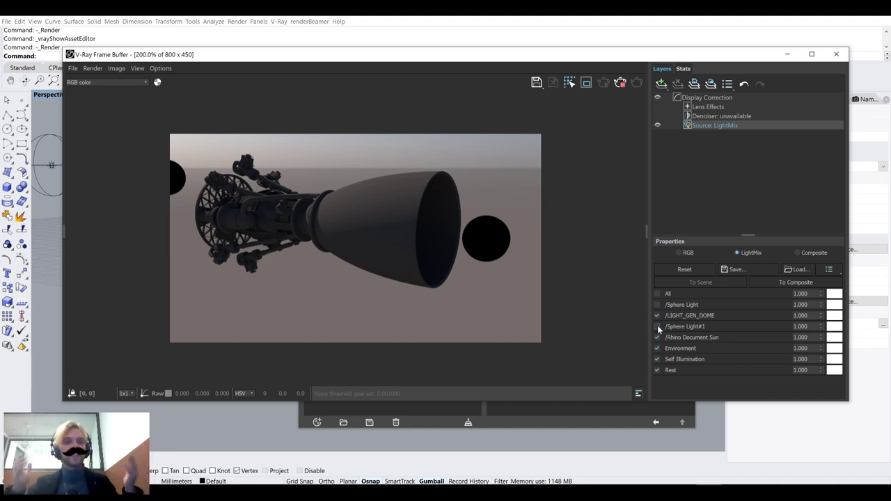
pyautogui.click(657, 326)
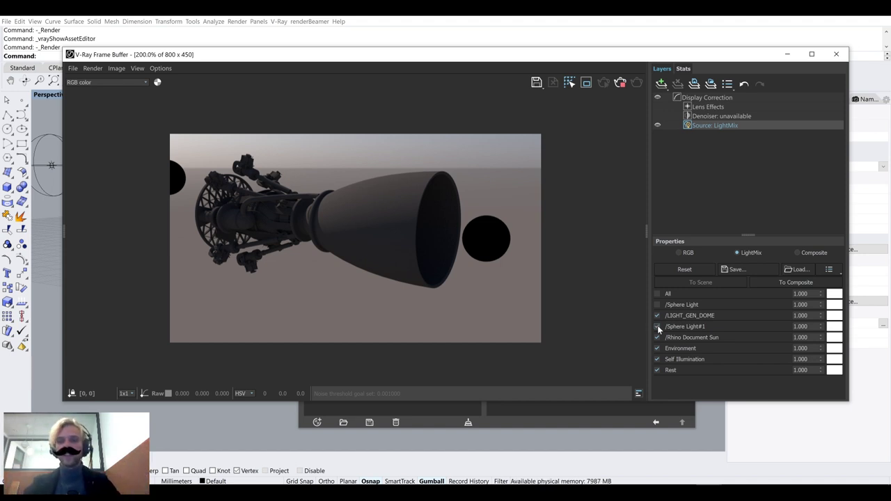
pyautogui.click(658, 304)
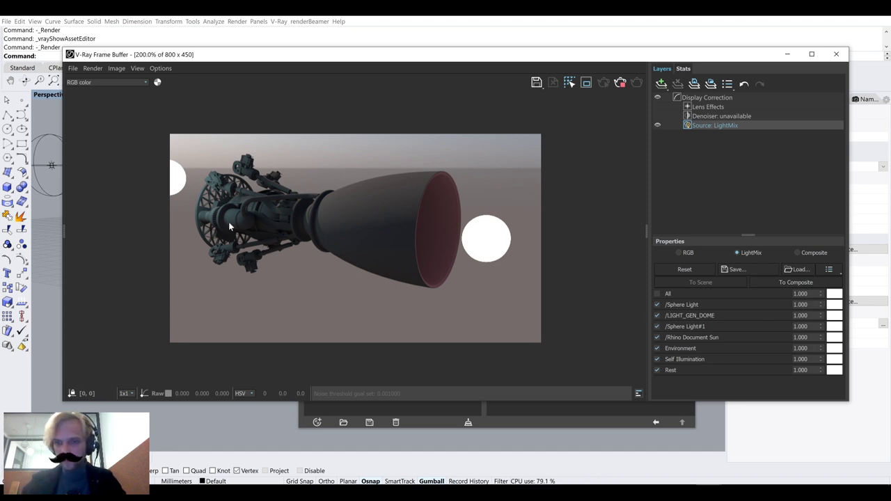
# Set the LightMix multiplier of Sphere Light to 10 and stop the interactive render
pyautogui.click(800, 305)
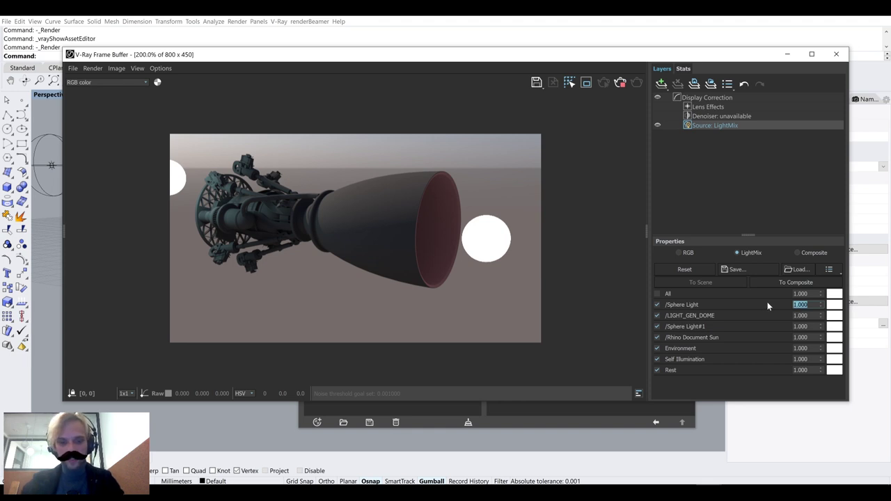
pyautogui.write('10')
pyautogui.press('Return')
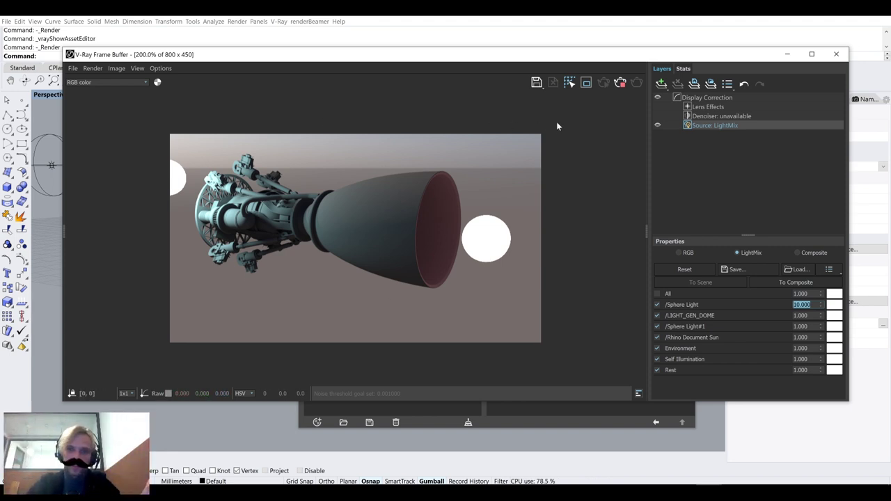
pyautogui.click(620, 82)
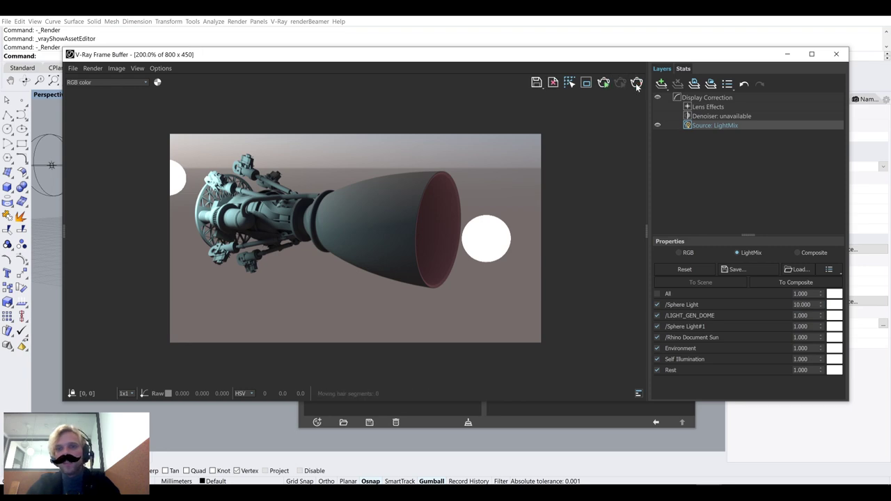
# Close the frame buffer and open the Generic material's settings in the V-Ray asset editor
pyautogui.click(840, 56)
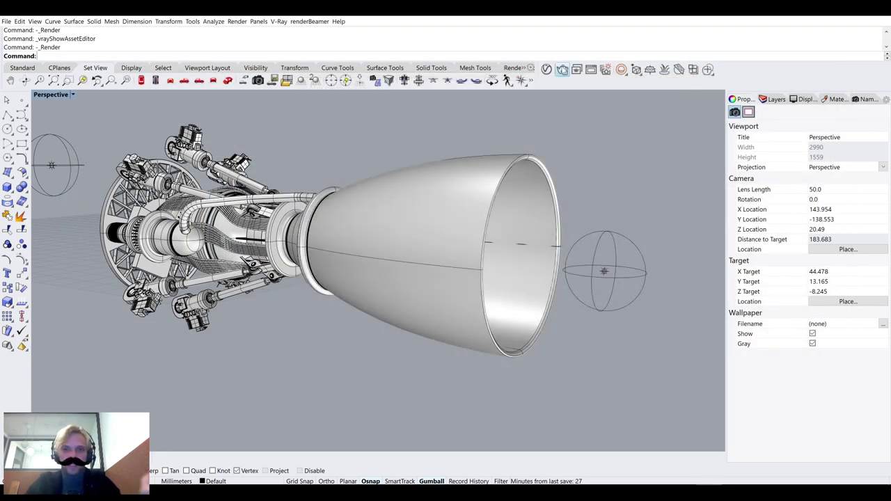
pyautogui.click(547, 69)
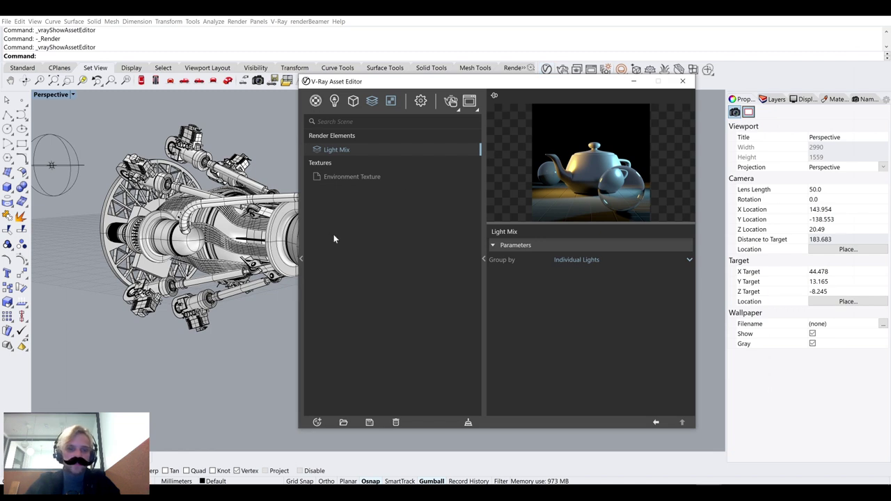
pyautogui.click(303, 261)
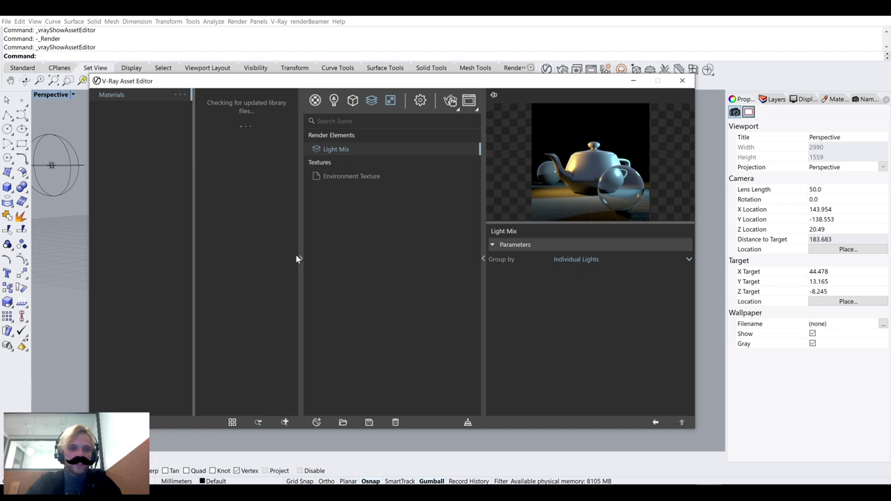
pyautogui.click(300, 259)
pyautogui.click(315, 100)
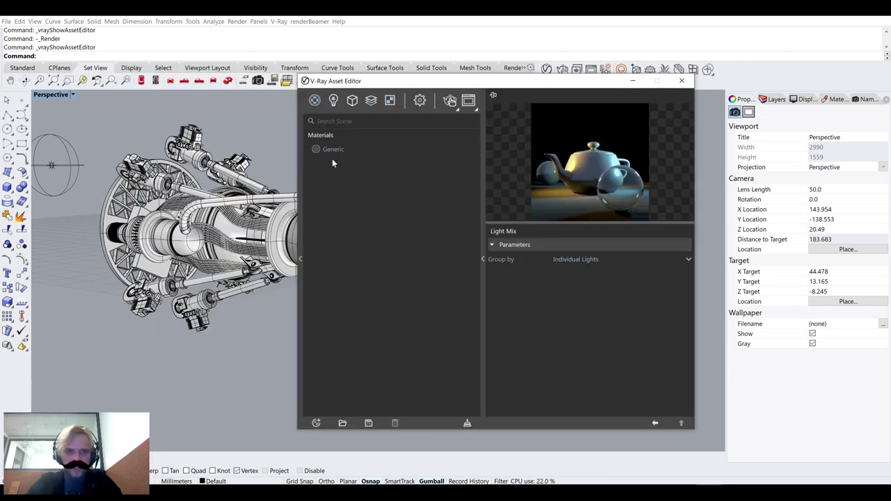
pyautogui.click(334, 149)
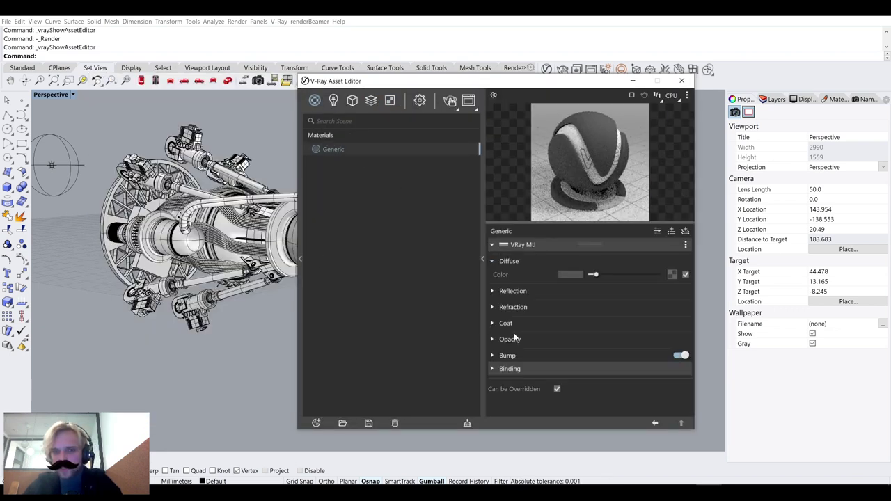
# Check the Generic material's Binding settings and the list of attributes that can be added to it
pyautogui.click(510, 370)
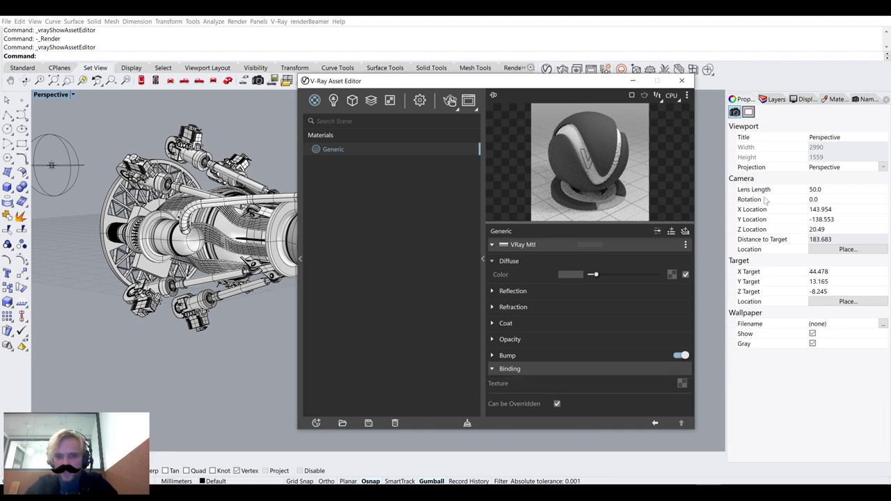
pyautogui.click(551, 367)
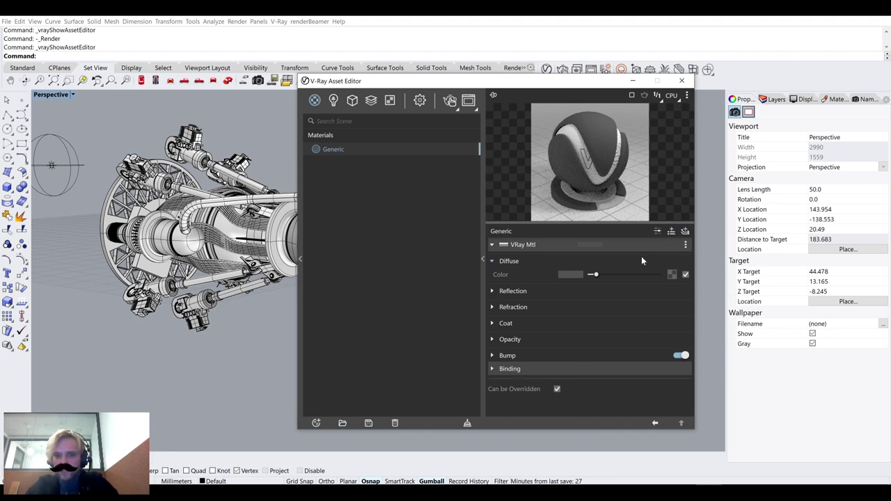
pyautogui.click(672, 234)
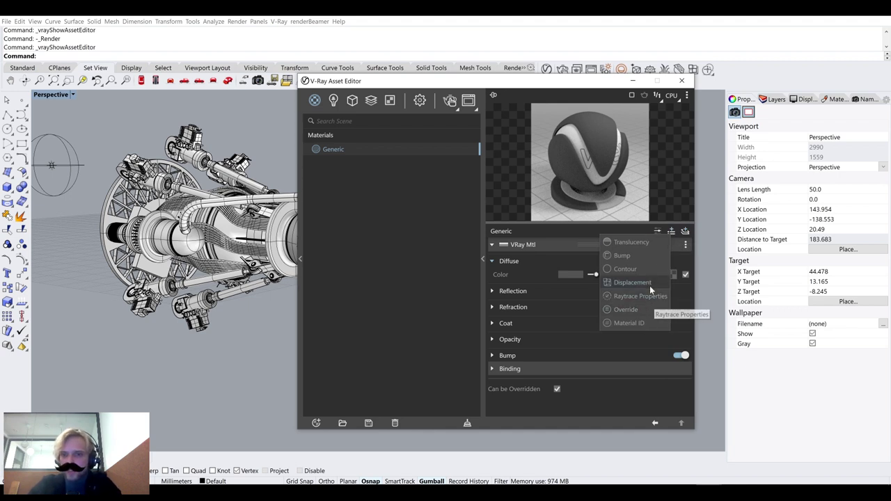
# Check the layer types that can be added to the Generic material
pyautogui.click(686, 232)
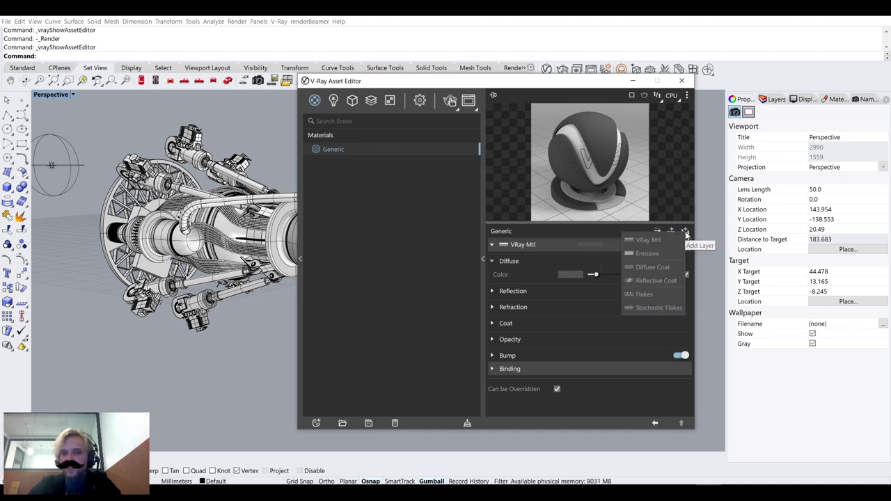
pyautogui.click(672, 230)
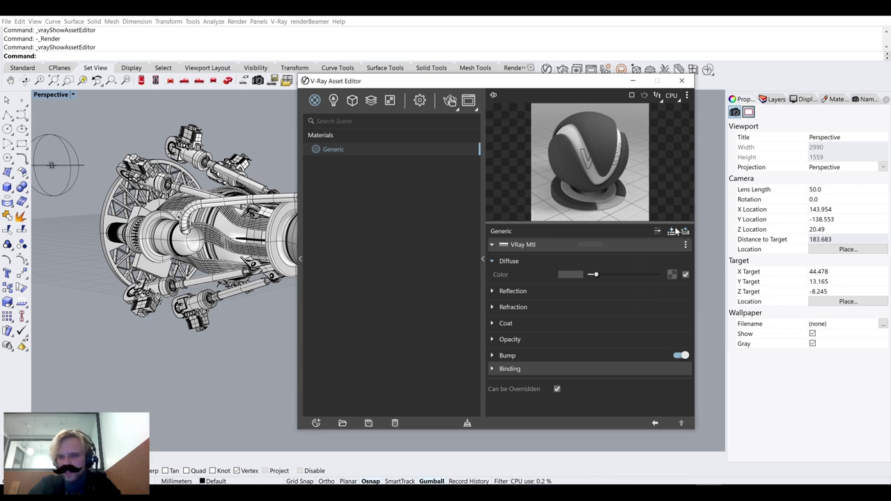
pyautogui.click(674, 231)
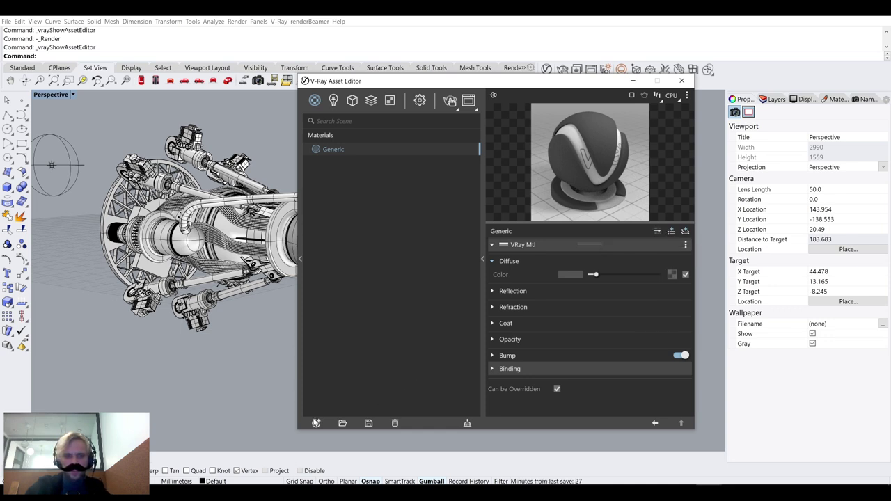
# Look through the material, texture and geometry types that can be created, and the scene's light, geometry and texture asset categories
pyautogui.click(316, 423)
pyautogui.moveTo(343, 412)
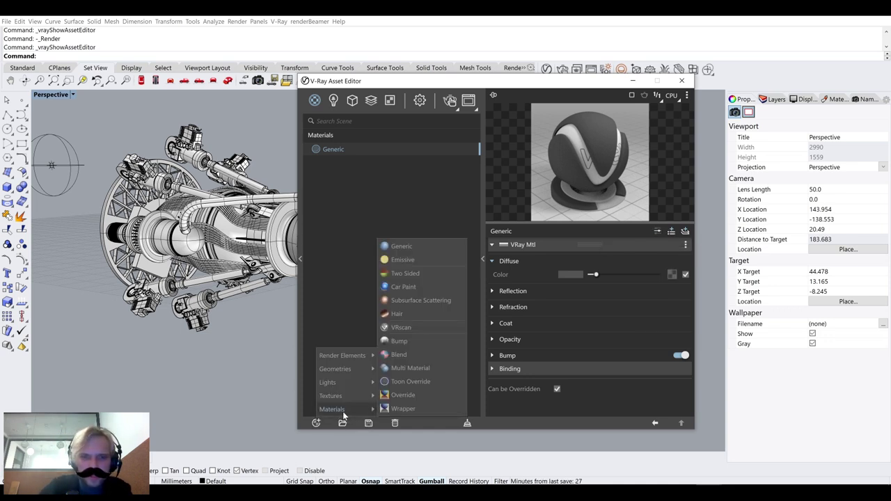
pyautogui.moveTo(349, 396)
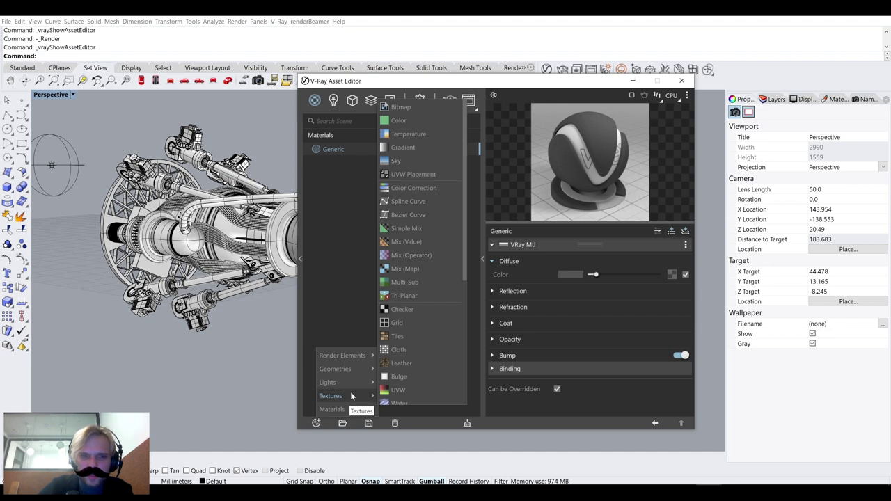
pyautogui.moveTo(353, 370)
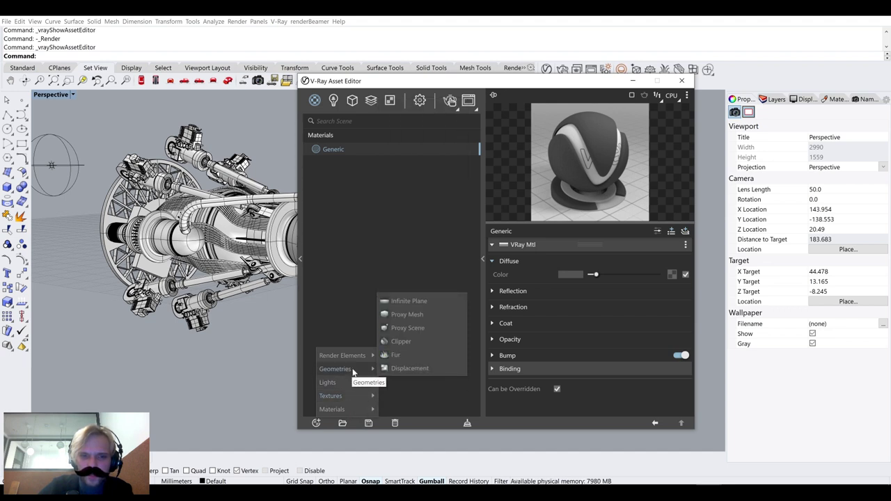
pyautogui.click(333, 100)
pyautogui.click(353, 100)
pyautogui.click(390, 100)
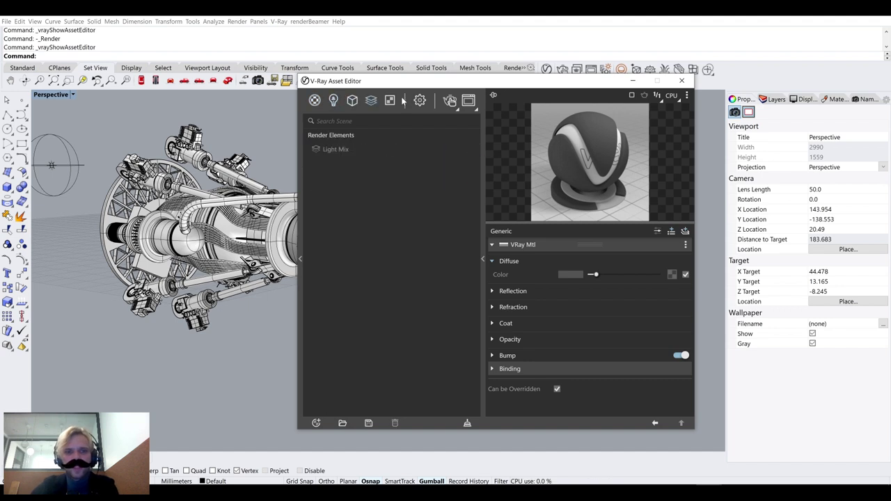
# Enable Contours in the V-Ray render settings, check the line colour and set the contour width to 2 pixels
pyautogui.click(420, 101)
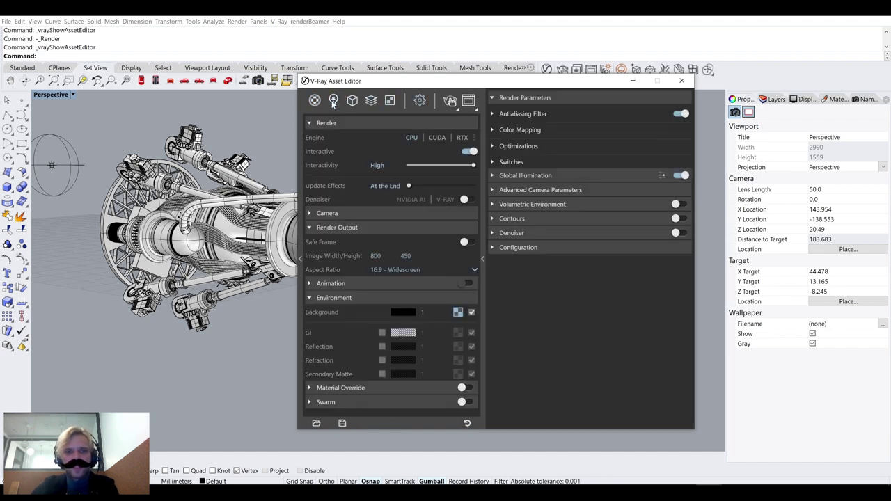
pyautogui.click(516, 220)
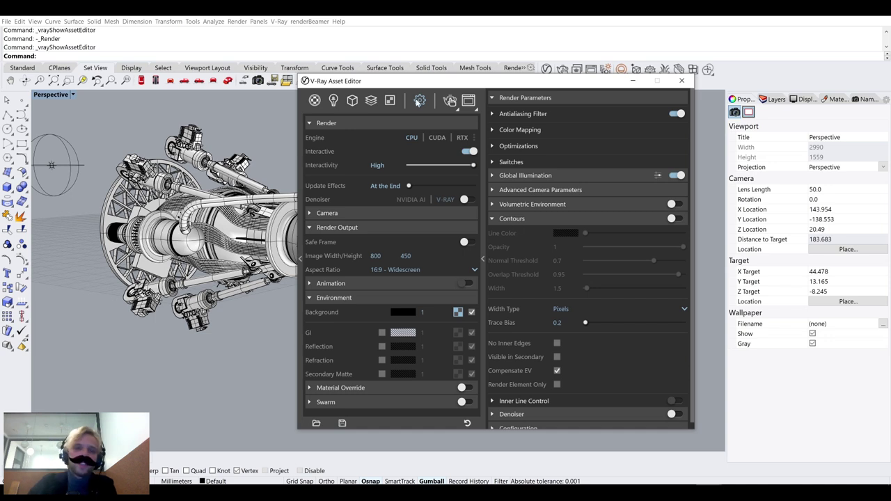
pyautogui.click(674, 219)
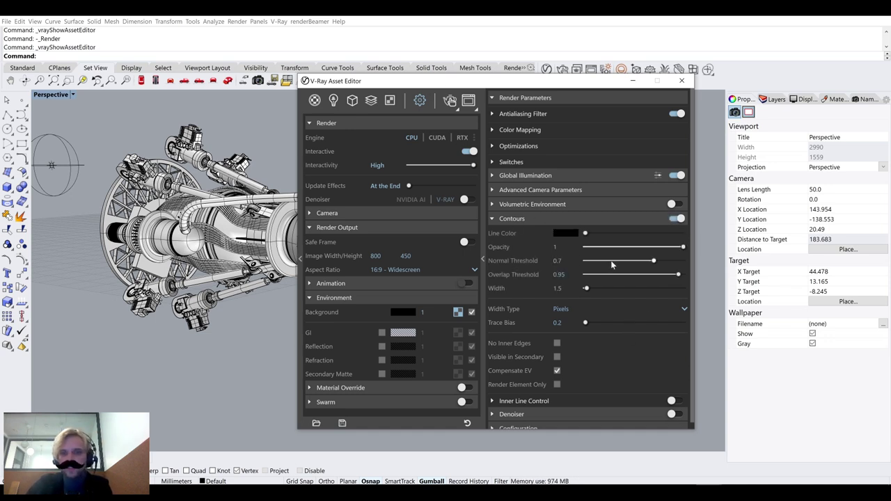
pyautogui.click(564, 234)
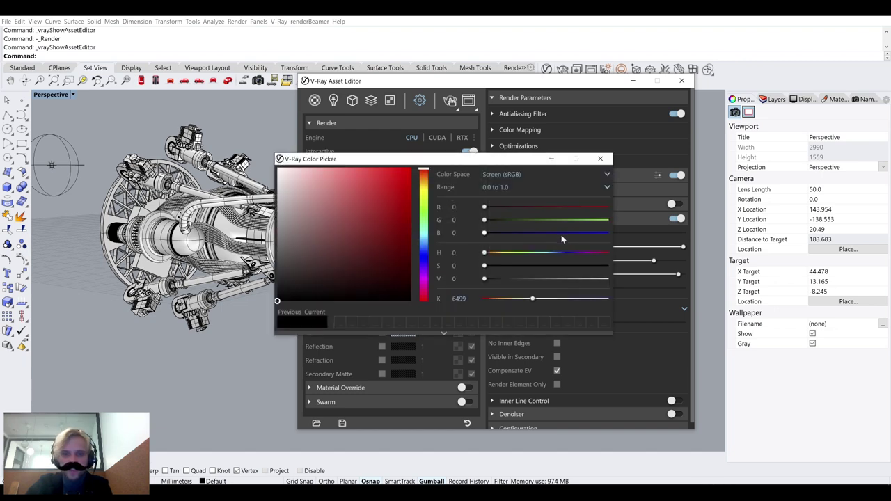
pyautogui.click(600, 159)
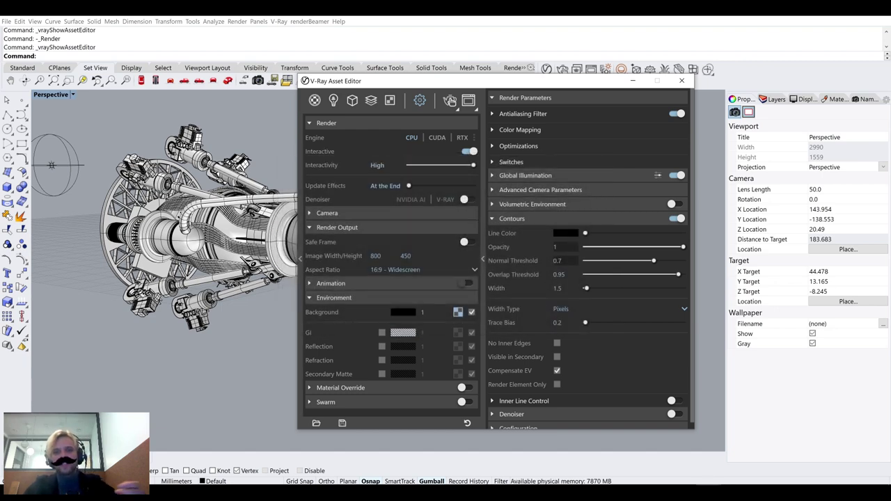
pyautogui.click(559, 288)
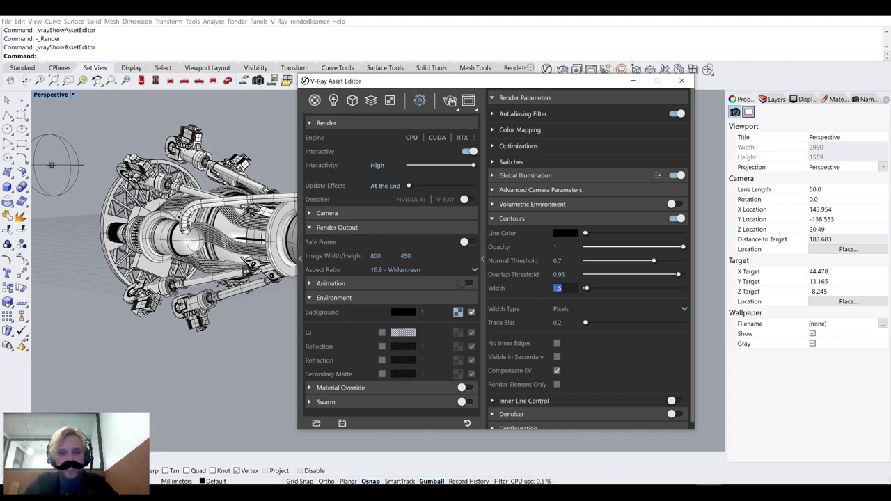
pyautogui.write('2')
pyautogui.press('Tab')
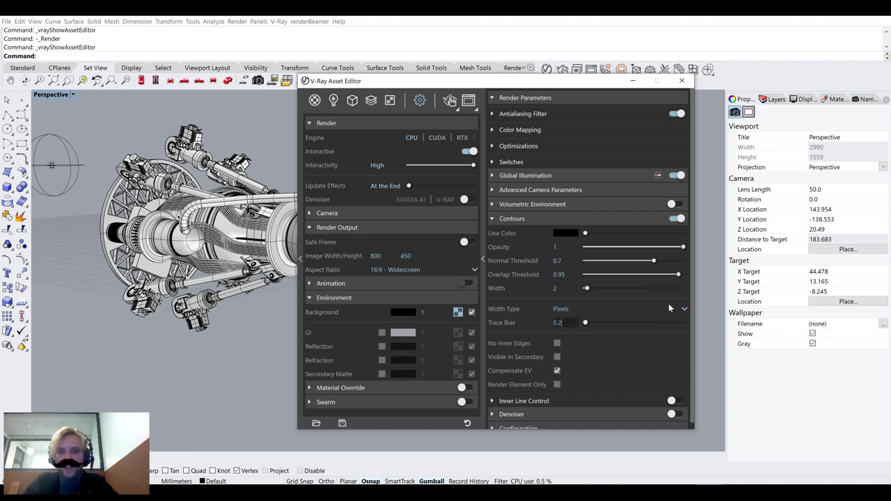
# Enable Inner Line Control for the contours with an inner width of 1 and a red inner line colour
pyautogui.click(672, 402)
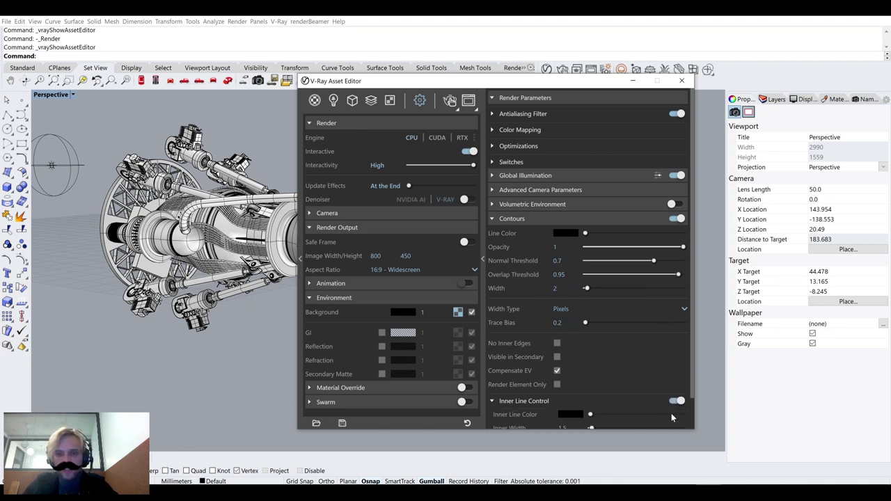
pyautogui.scroll(-1, 627, 404)
pyautogui.click(566, 393)
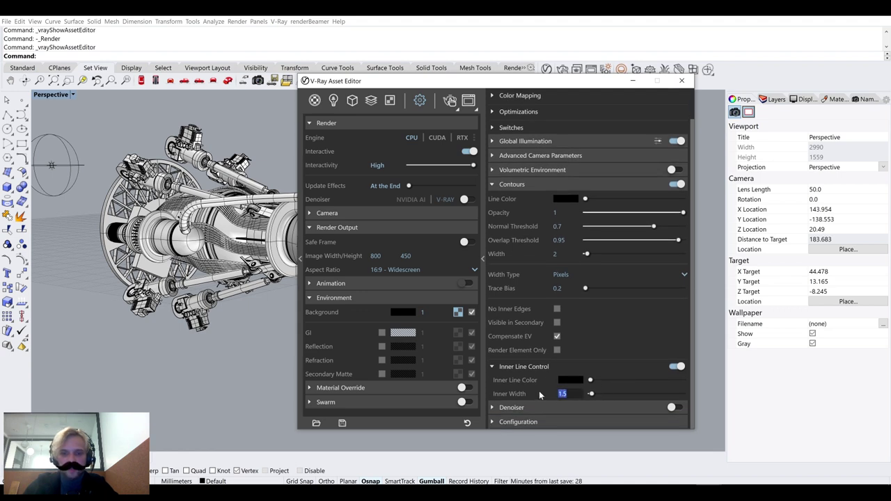
pyautogui.write('1')
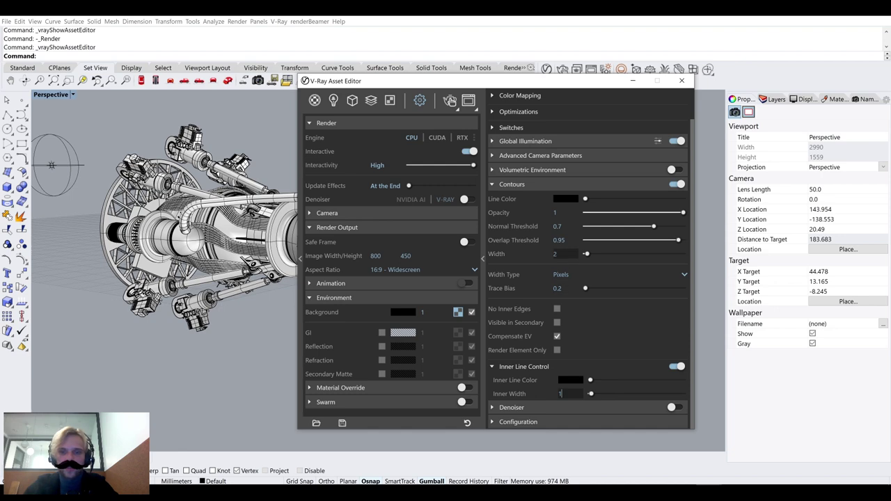
pyautogui.click(571, 380)
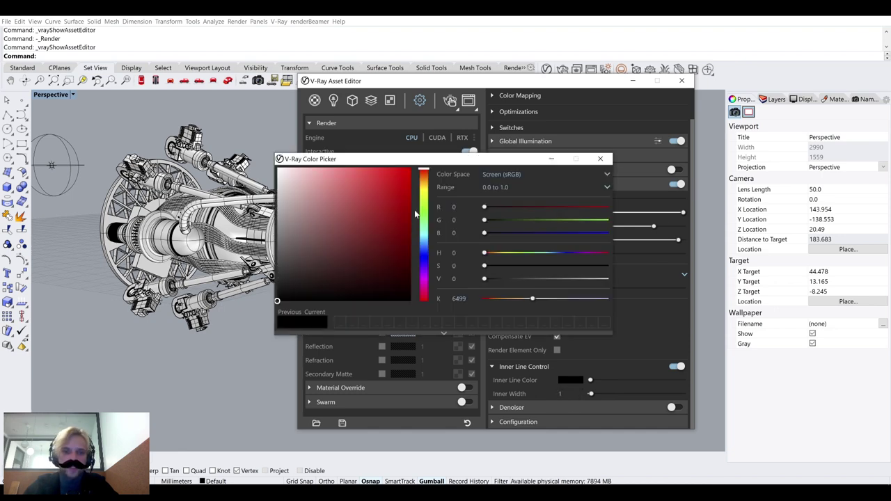
pyautogui.click(410, 170)
pyautogui.click(600, 159)
# Render the rocket engine interactively, examine its contour lines up close, and close the V-Ray asset editor
pyautogui.click(450, 100)
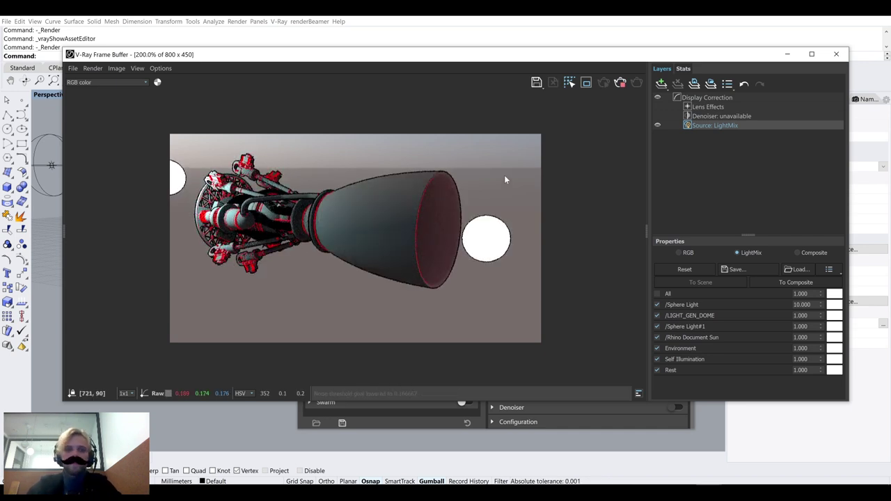
pyautogui.scroll(2, 225, 198)
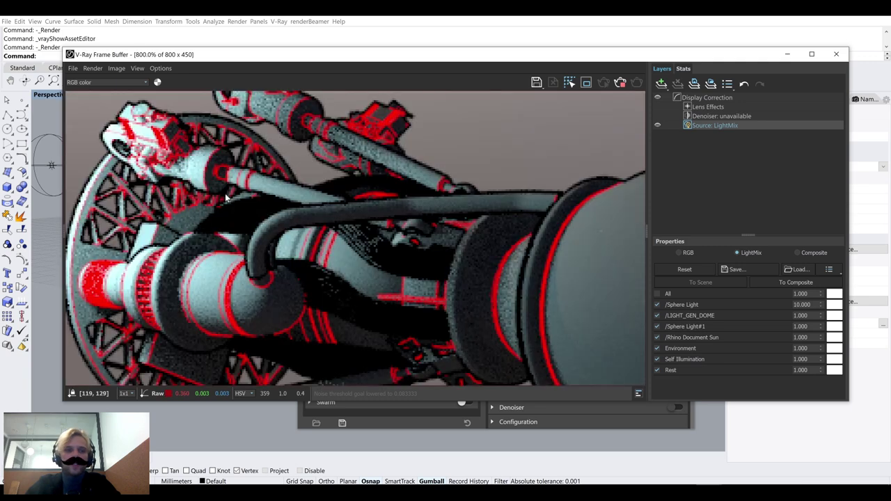
pyautogui.scroll(-2, 225, 195)
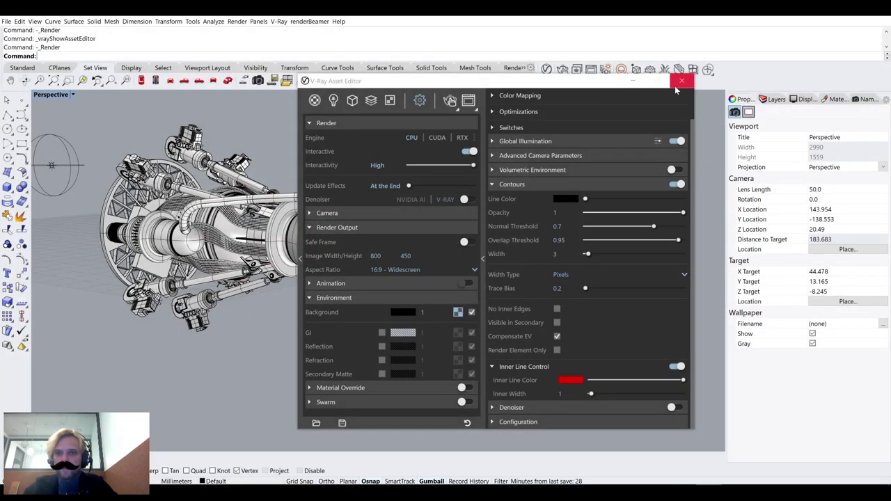
pyautogui.click(681, 81)
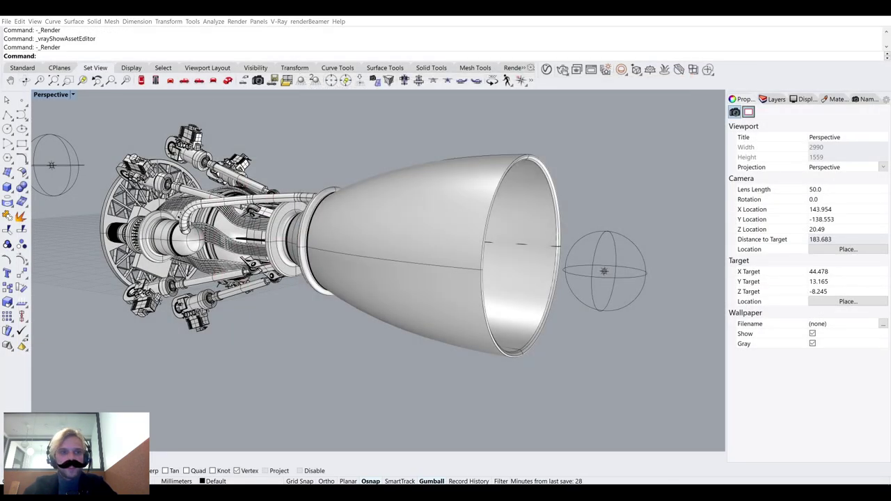
# Open the model smallest from the 3D_20201215_new project folder without saving the changes to rocket
pyautogui.click(6, 22)
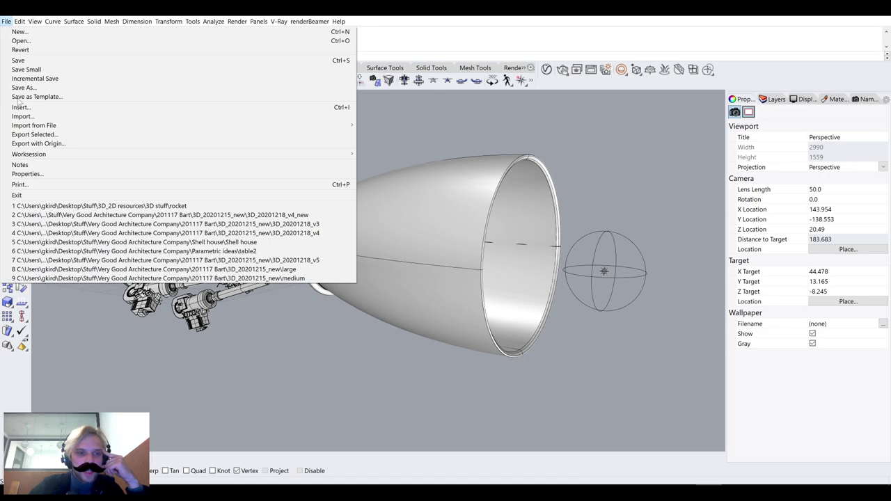
pyautogui.click(21, 41)
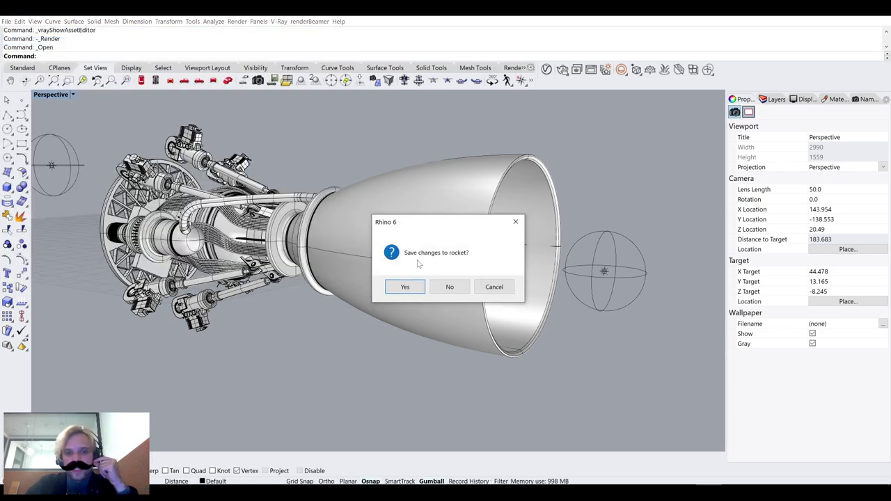
pyautogui.click(450, 287)
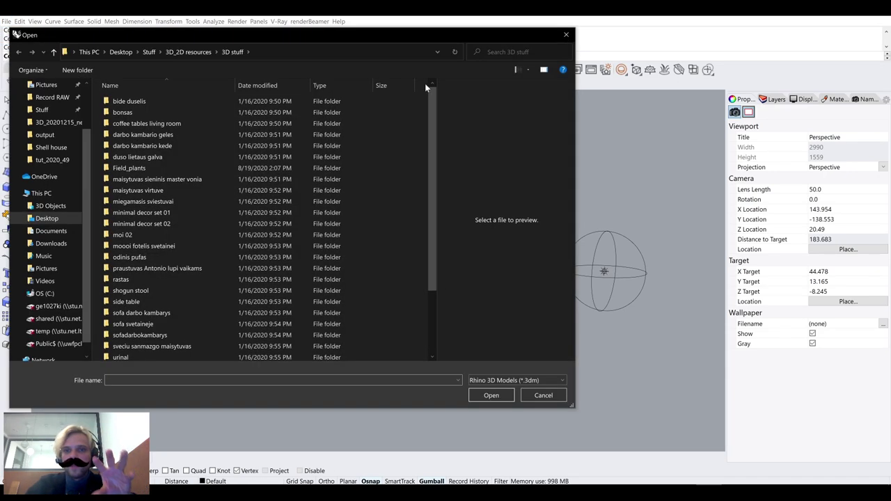
pyautogui.click(149, 52)
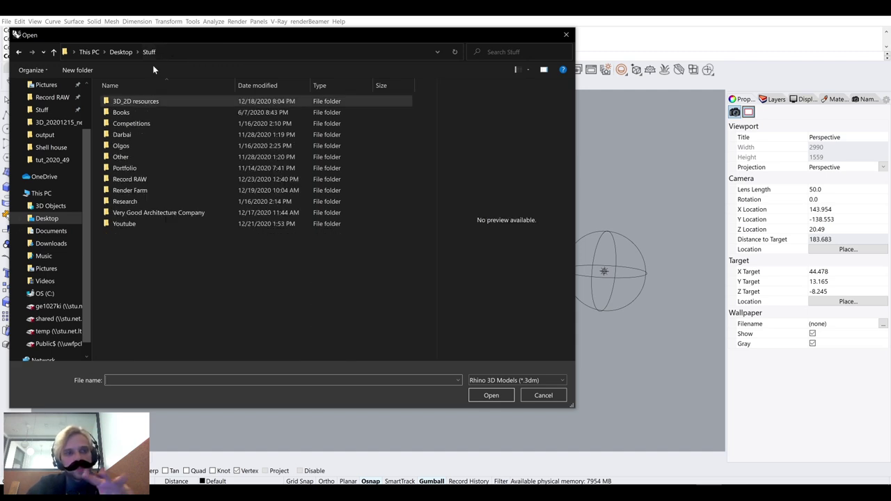
pyautogui.doubleClick(164, 212)
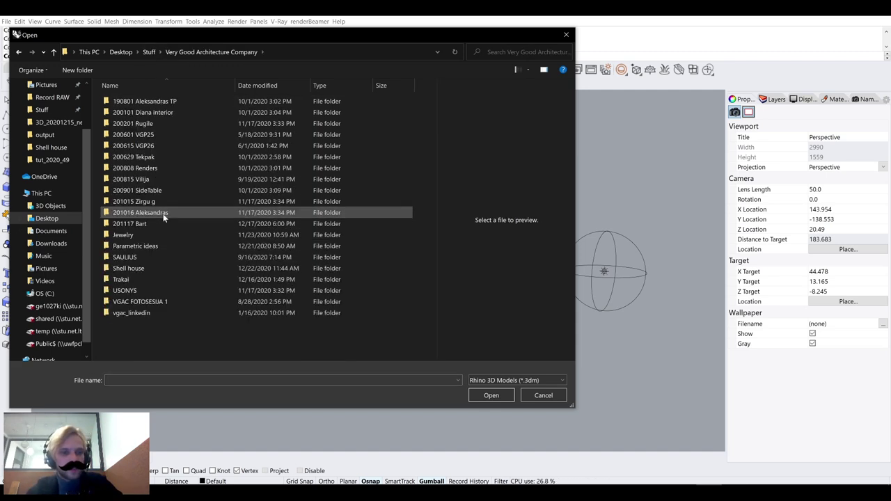
pyautogui.doubleClick(185, 223)
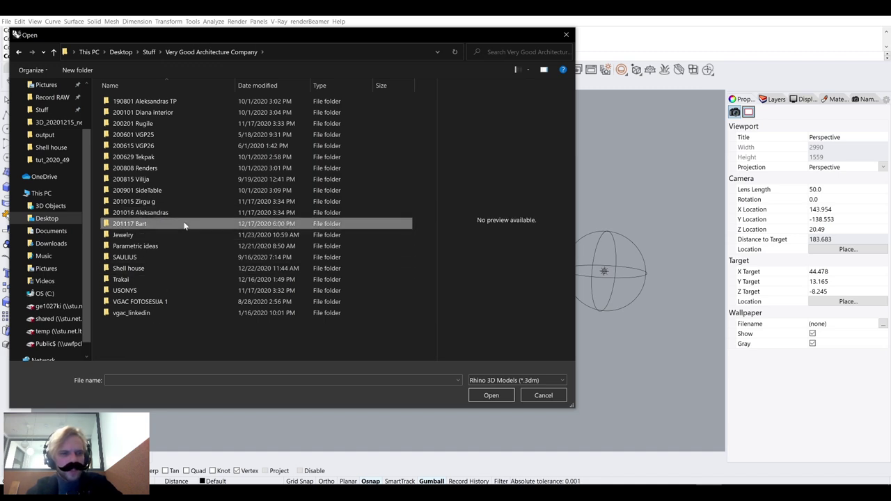
pyautogui.doubleClick(136, 115)
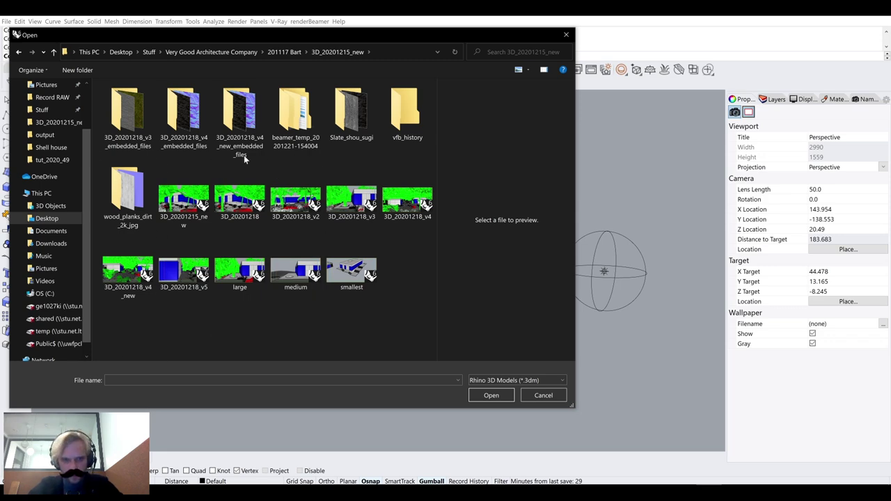
pyautogui.click(352, 268)
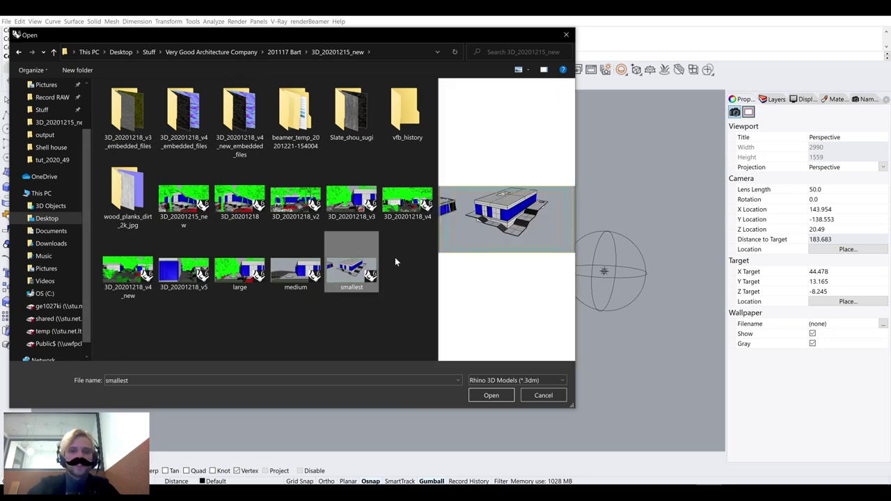
pyautogui.click(489, 395)
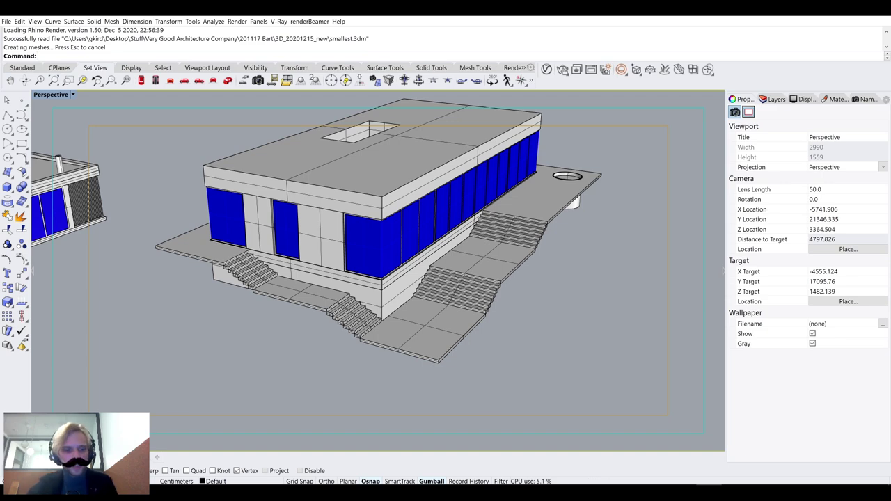
pyautogui.hotkey('alt', 'Tab')
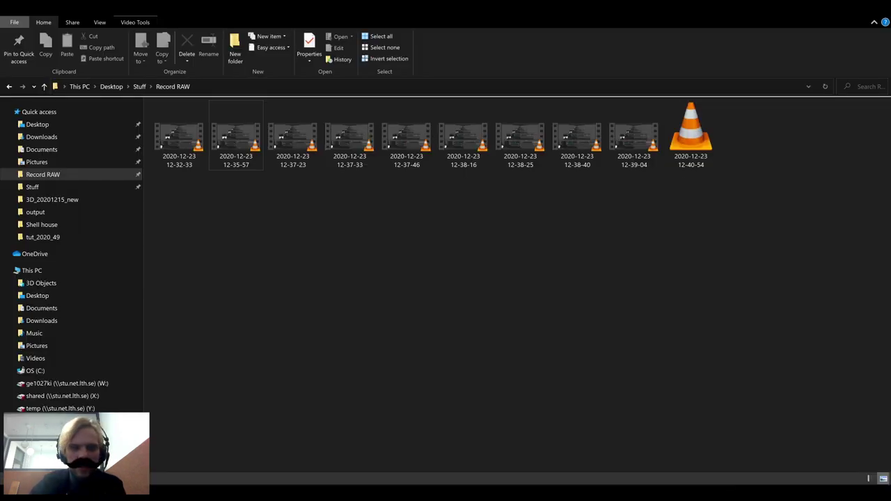
pyautogui.hotkey('alt', 'Tab')
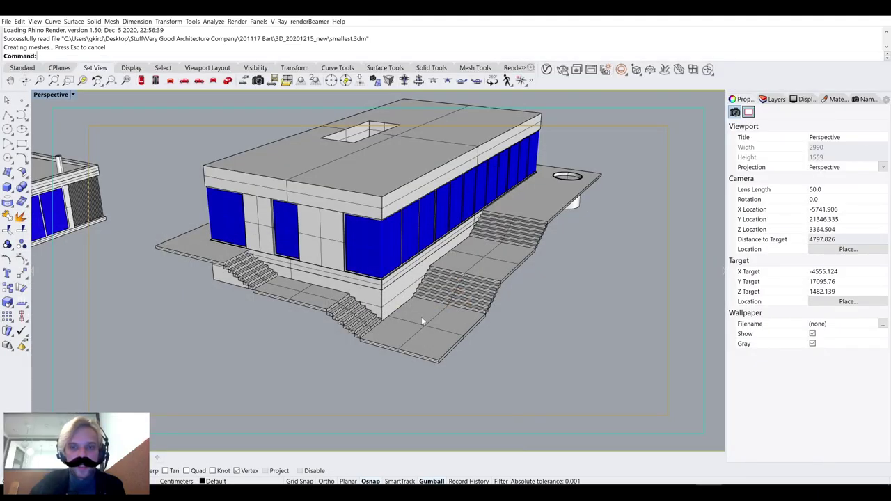
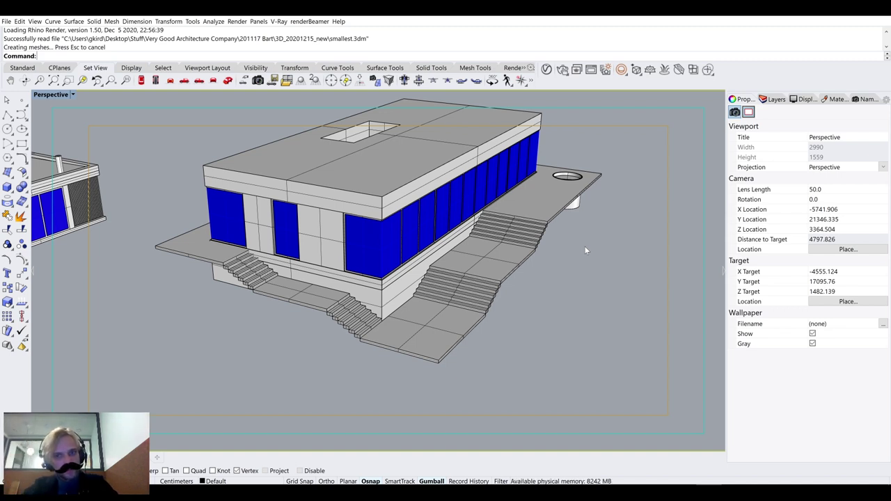
# Launch a V-Ray Vision live preview of the building from the perspective view
pyautogui.moveTo(576, 251); pyautogui.dragTo(570, 287, button='right')
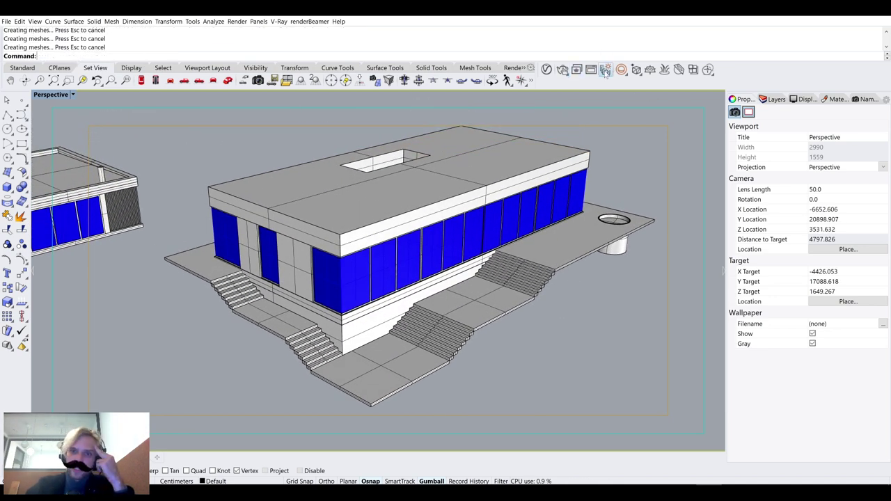
pyautogui.click(567, 76)
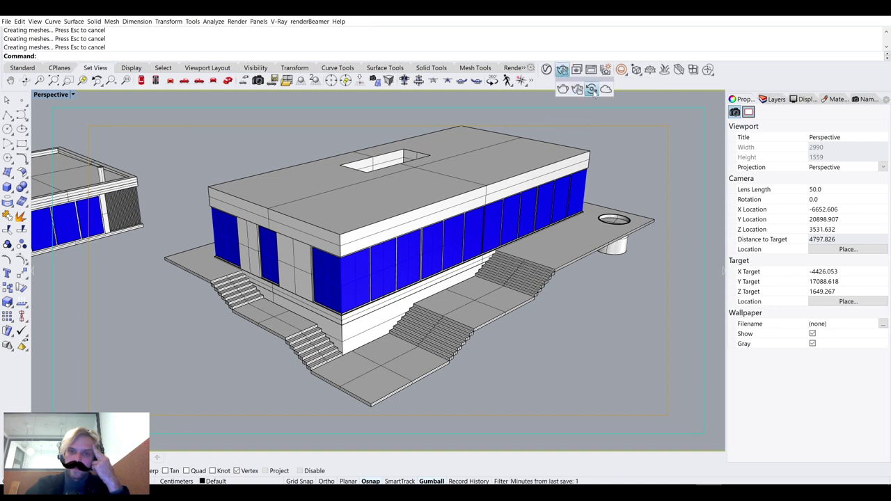
pyautogui.click(593, 91)
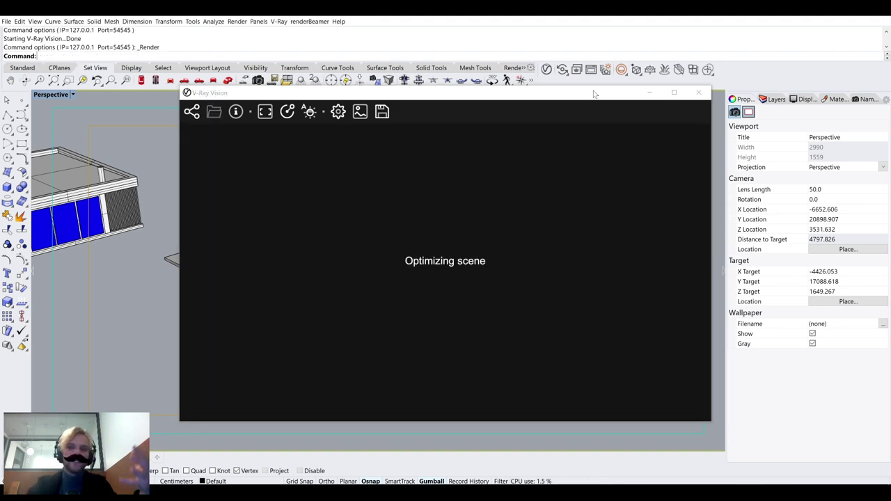
pyautogui.moveTo(590, 94); pyautogui.dragTo(501, 107)
# Open the V-Ray Asset Editor's render settings and expand the Volumetric Environment parameters
pyautogui.click(548, 71)
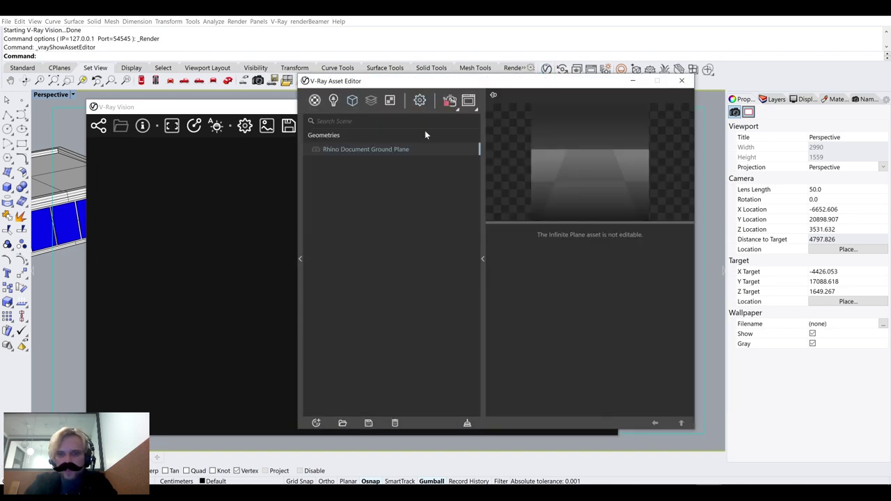
pyautogui.click(420, 101)
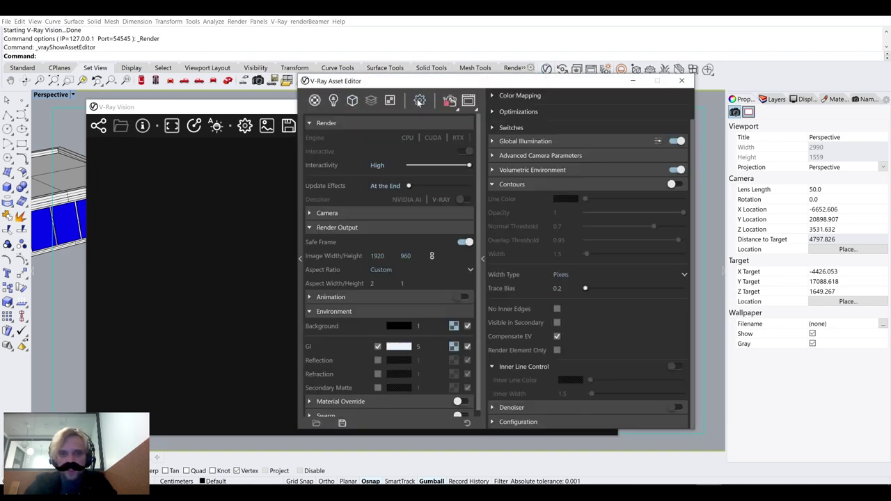
pyautogui.click(532, 171)
pyautogui.scroll(-2, 533, 171)
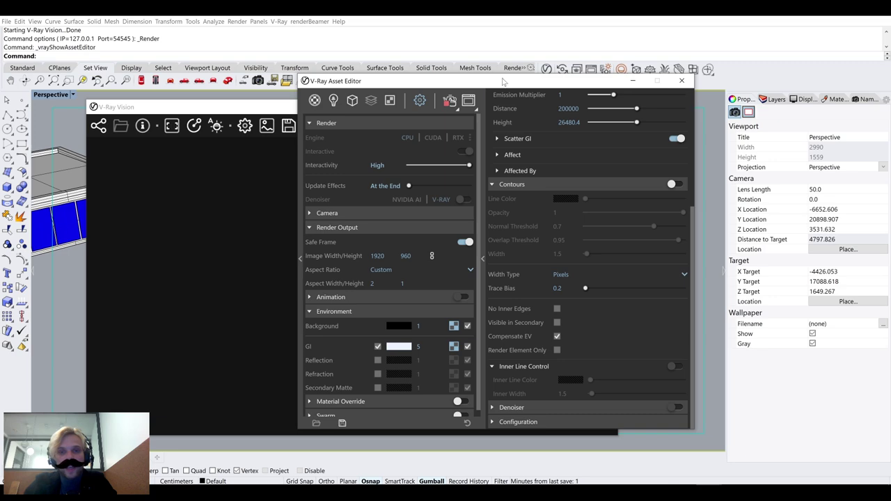
pyautogui.scroll(1, 554, 195)
pyautogui.scroll(2, 555, 201)
pyautogui.click(451, 101)
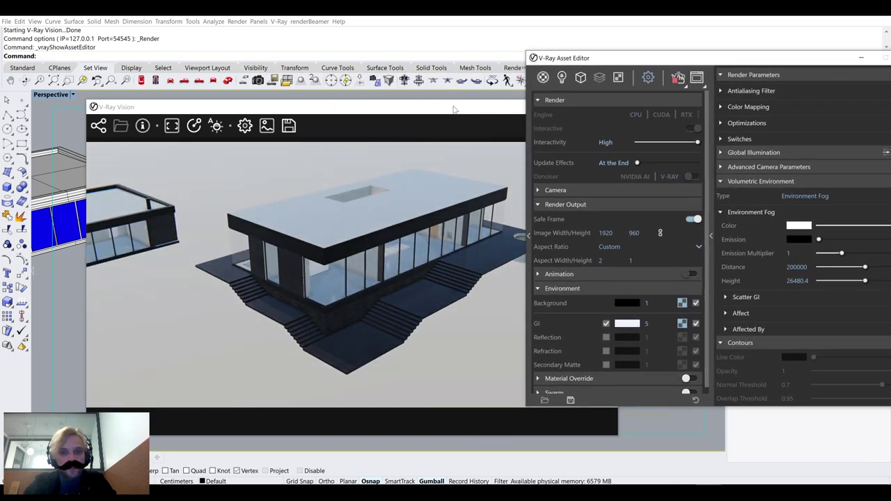
# Inspect the building in the live preview and turn off Scatter GI for the environment fog
pyautogui.click(460, 104)
pyautogui.moveTo(428, 82); pyautogui.dragTo(423, 76)
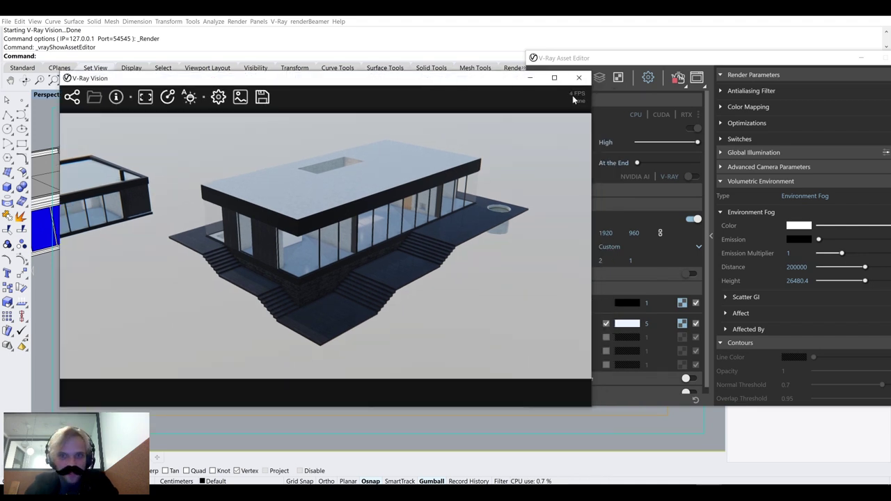
pyautogui.scroll(3, 463, 249)
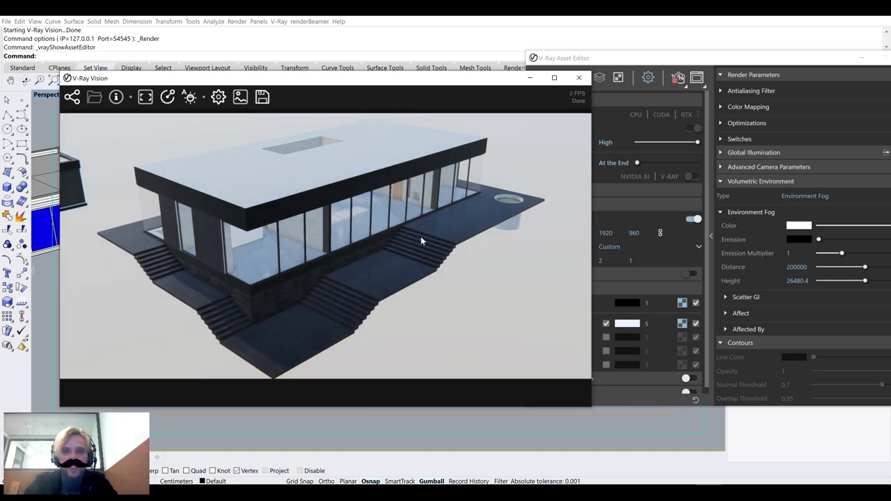
pyautogui.scroll(-3, 422, 242)
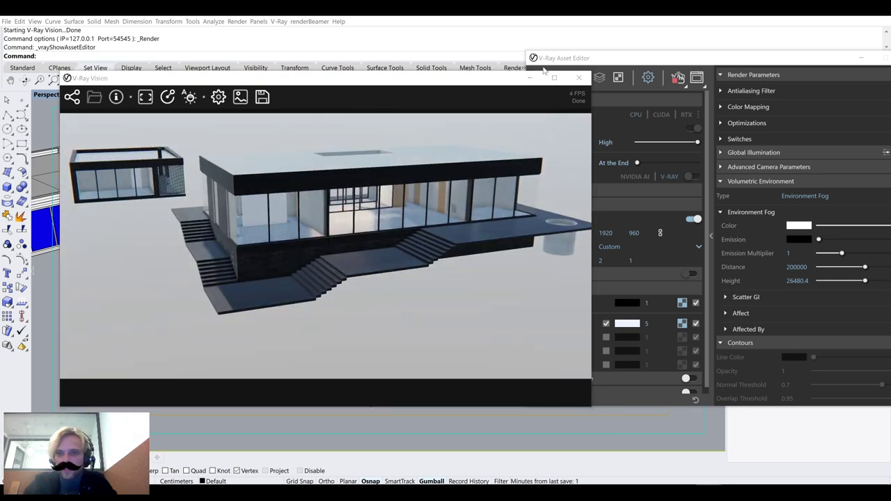
pyautogui.click(550, 69)
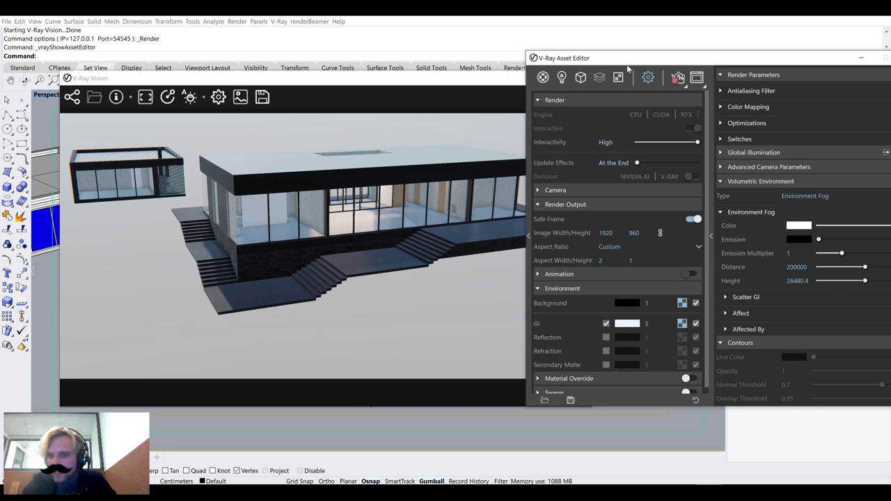
pyautogui.moveTo(576, 62); pyautogui.dragTo(364, 53)
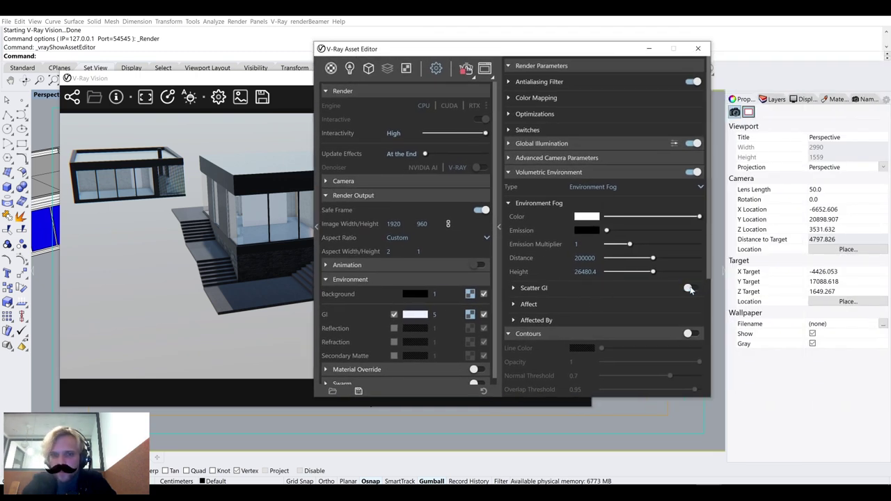
pyautogui.moveTo(502, 51); pyautogui.dragTo(765, 57)
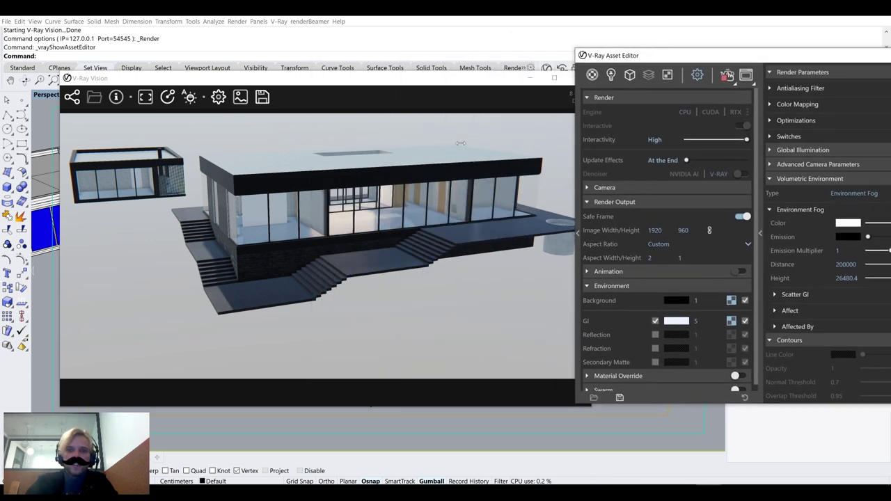
# Close the V-Ray Vision preview, relaunch it with the changed fog settings and view the building from above
pyautogui.moveTo(426, 79); pyautogui.dragTo(411, 75)
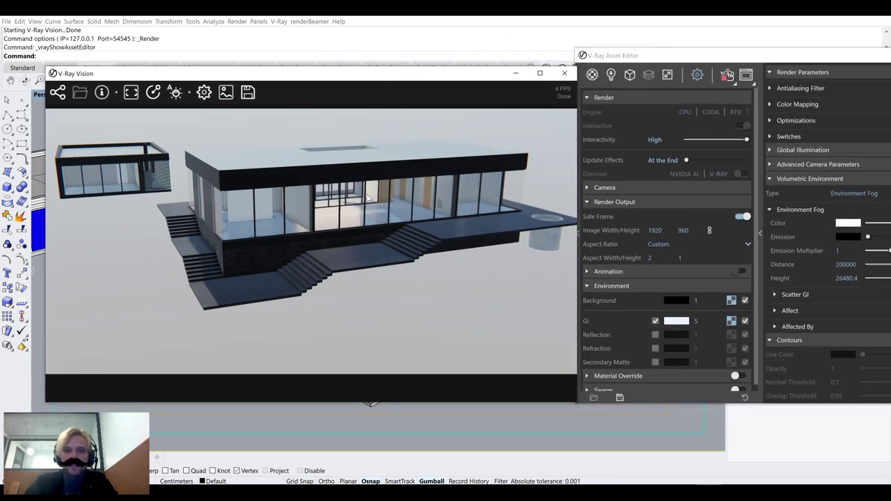
pyautogui.moveTo(488, 181); pyautogui.dragTo(528, 161, button='right')
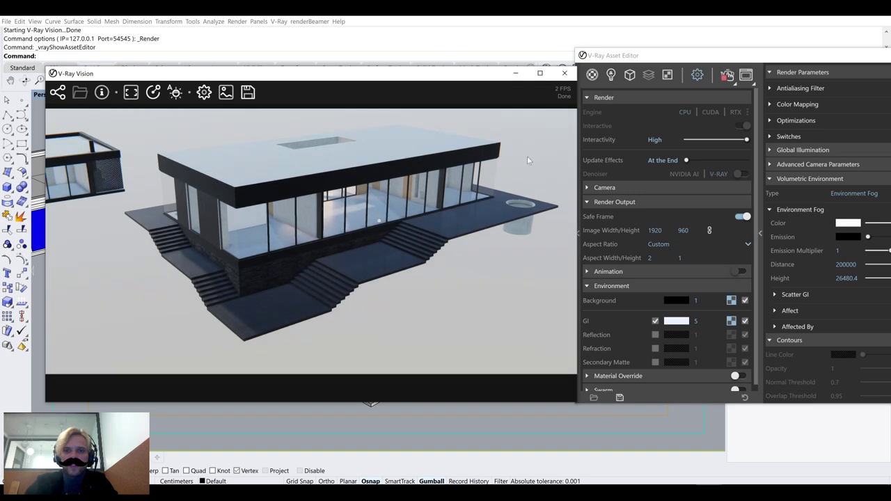
pyautogui.click(565, 73)
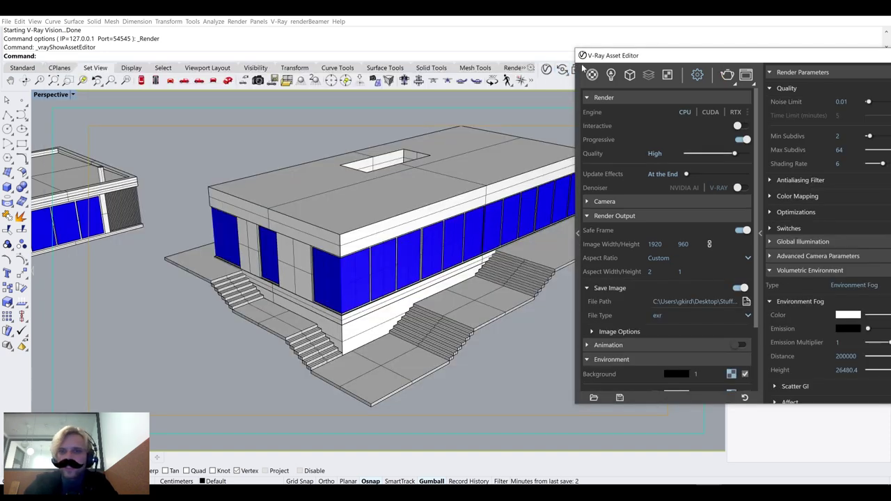
pyautogui.click(563, 71)
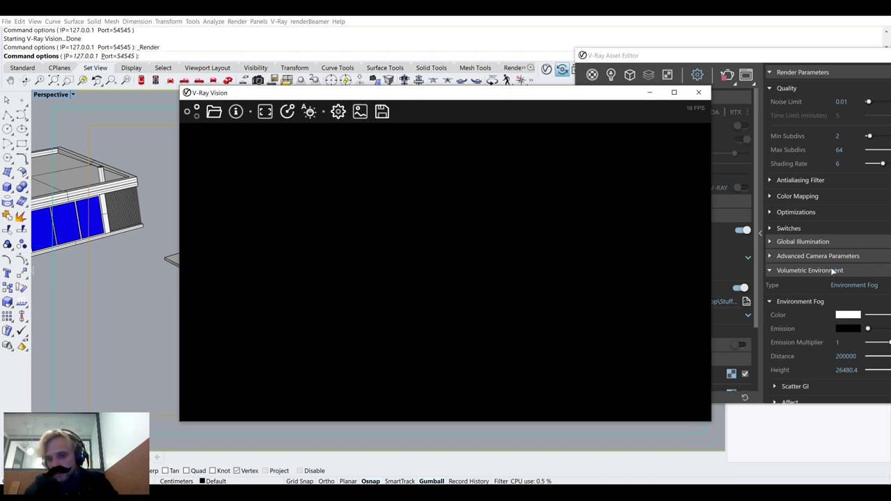
pyautogui.scroll(-2, 832, 271)
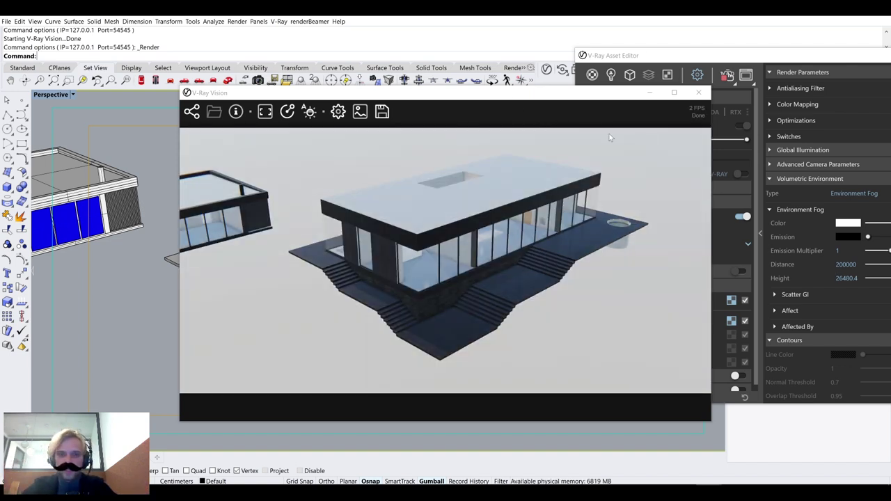
pyautogui.moveTo(588, 98); pyautogui.dragTo(489, 85)
pyautogui.moveTo(464, 240); pyautogui.dragTo(464, 253, button='right')
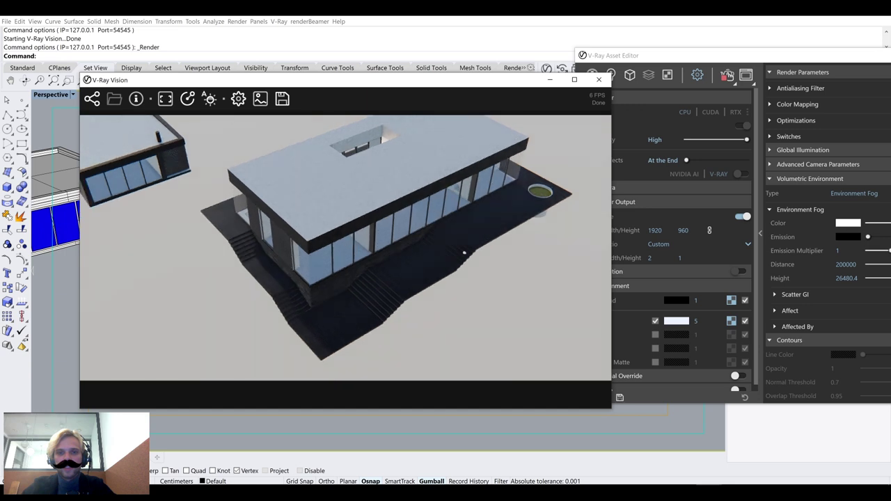
# Stop the live render and turn off the Volumetric Environment
pyautogui.click(725, 76)
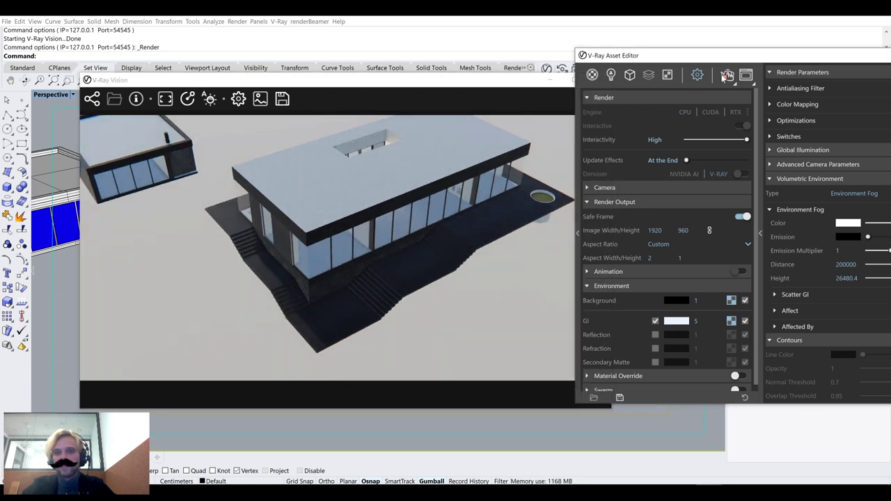
pyautogui.moveTo(735, 61); pyautogui.dragTo(608, 56)
pyautogui.click(705, 184)
# Check the preview's link options, restart V-Ray Vision without fog and view the building's corner up close
pyautogui.click(434, 81)
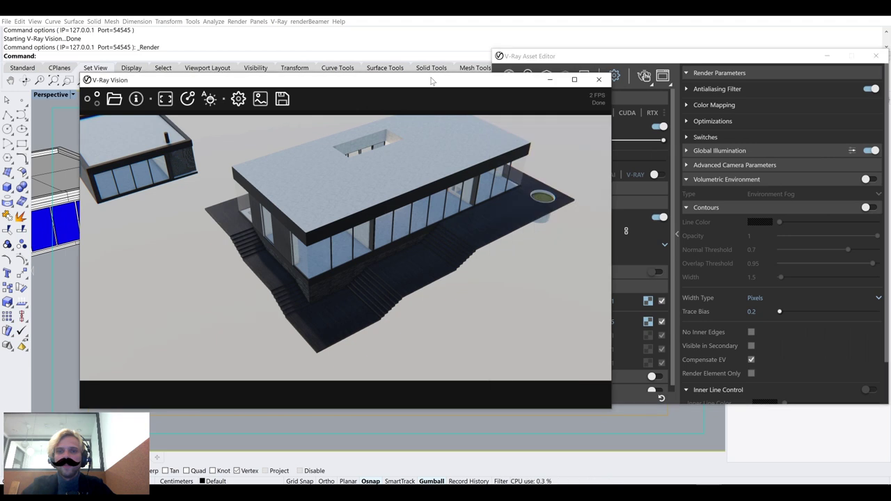
pyautogui.click(97, 98)
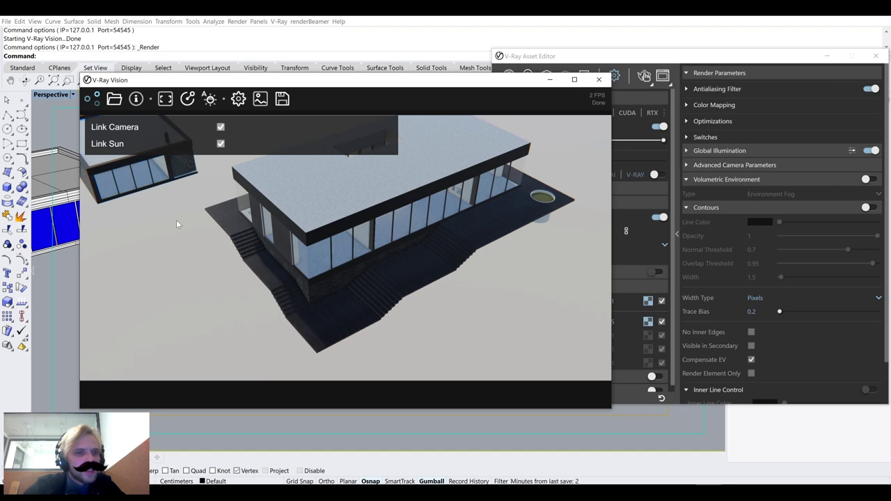
pyautogui.click(599, 79)
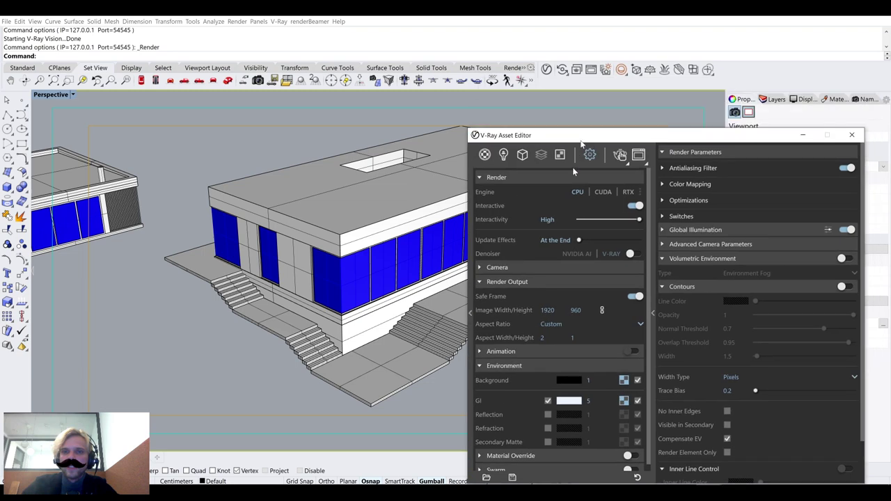
pyautogui.click(562, 69)
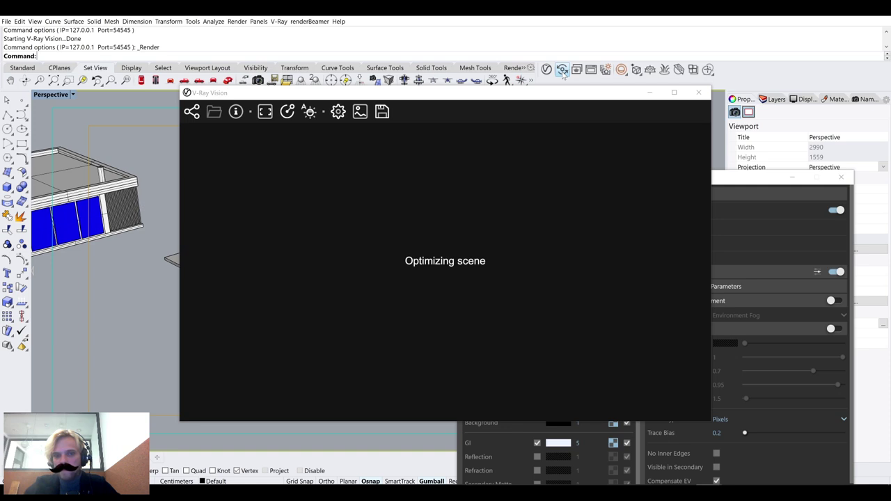
pyautogui.moveTo(517, 96); pyautogui.dragTo(472, 92)
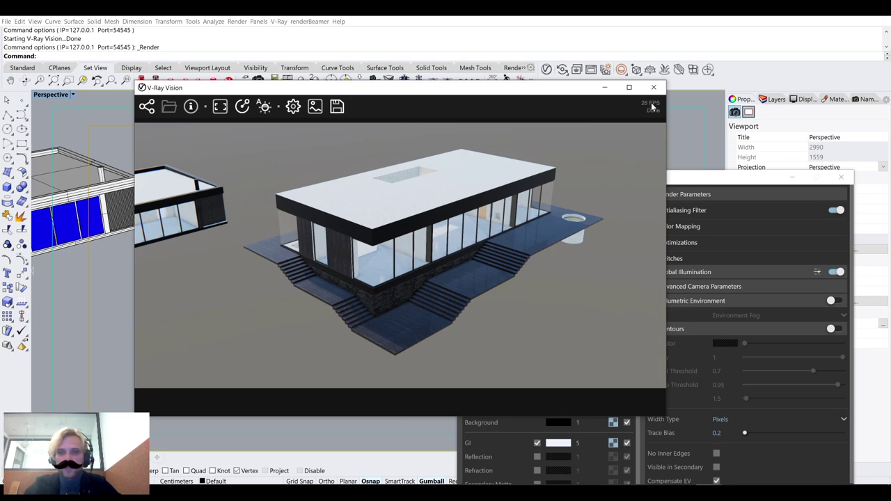
pyautogui.moveTo(485, 287); pyautogui.dragTo(437, 275)
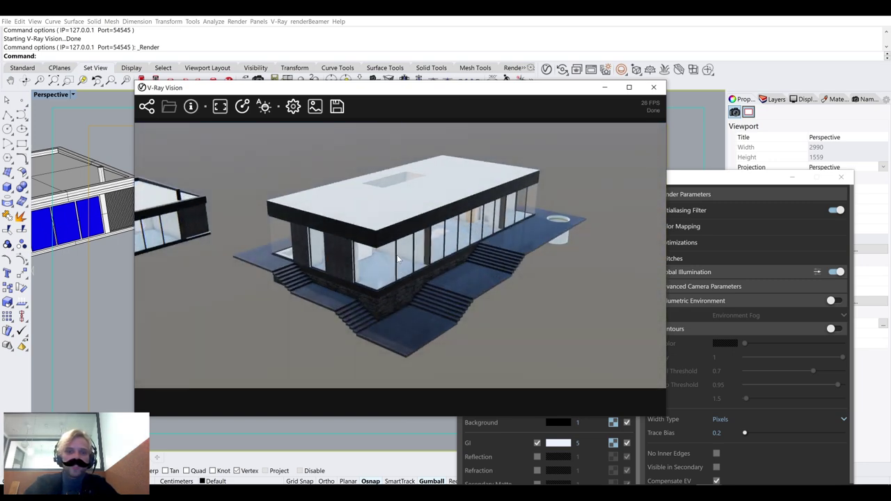
pyautogui.scroll(5, 422, 270)
# Bring the V-Ray Asset Editor forward and collapse the Volumetric Environment settings
pyautogui.click(745, 180)
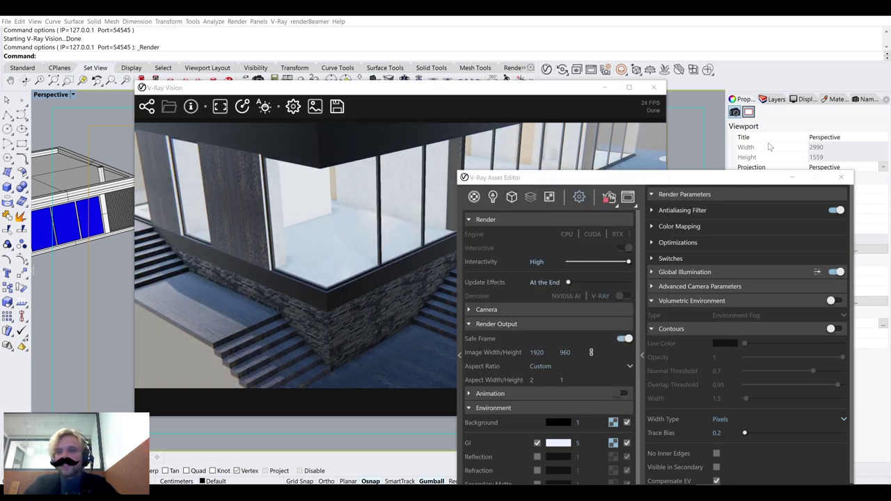
pyautogui.moveTo(708, 178); pyautogui.dragTo(710, 79)
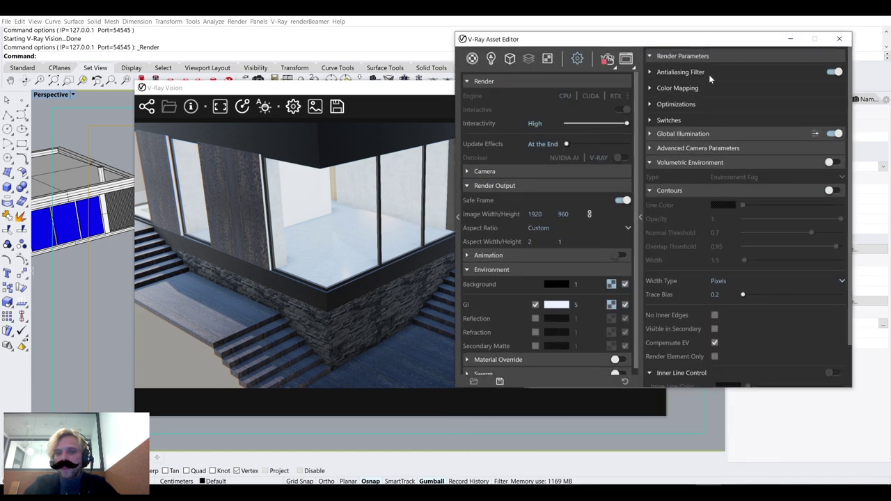
pyautogui.click(687, 163)
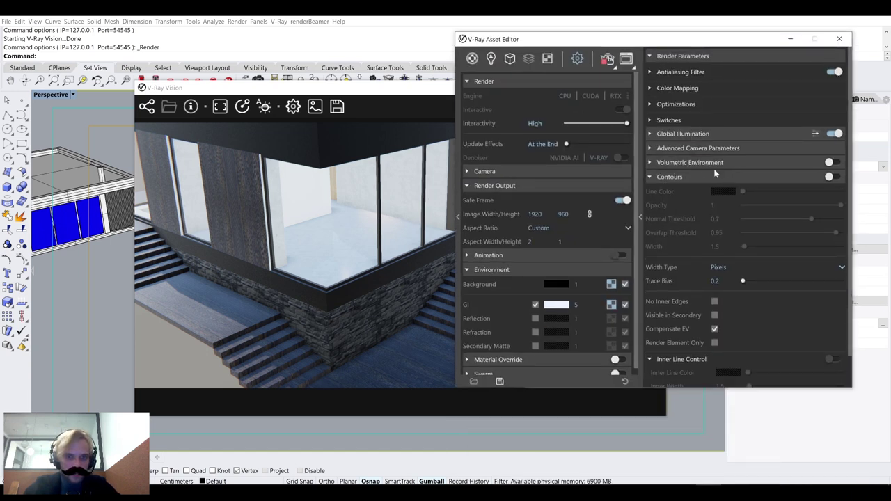
# Examine the stone wall and wooden stair materials up close in the maximized V-Ray Vision preview
pyautogui.click(370, 89)
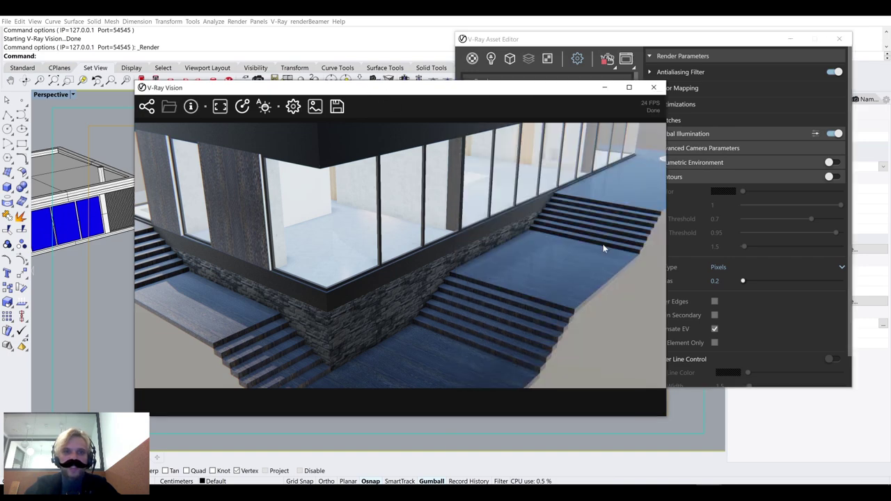
pyautogui.moveTo(438, 309); pyautogui.dragTo(211, 319)
pyautogui.scroll(5, 313, 293)
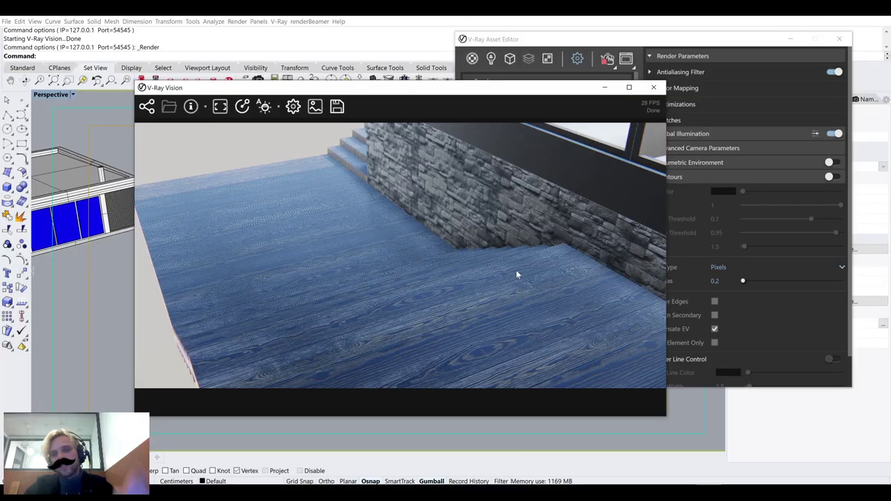
pyautogui.moveTo(454, 280); pyautogui.dragTo(318, 183)
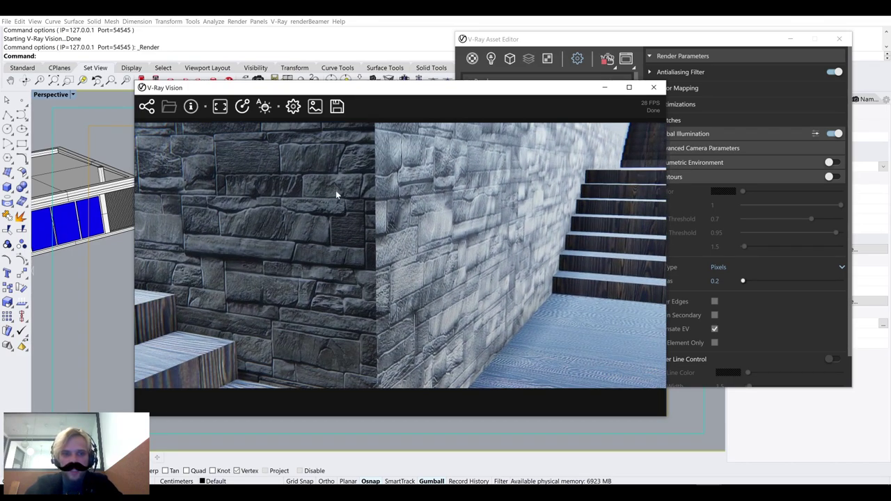
pyautogui.click(629, 87)
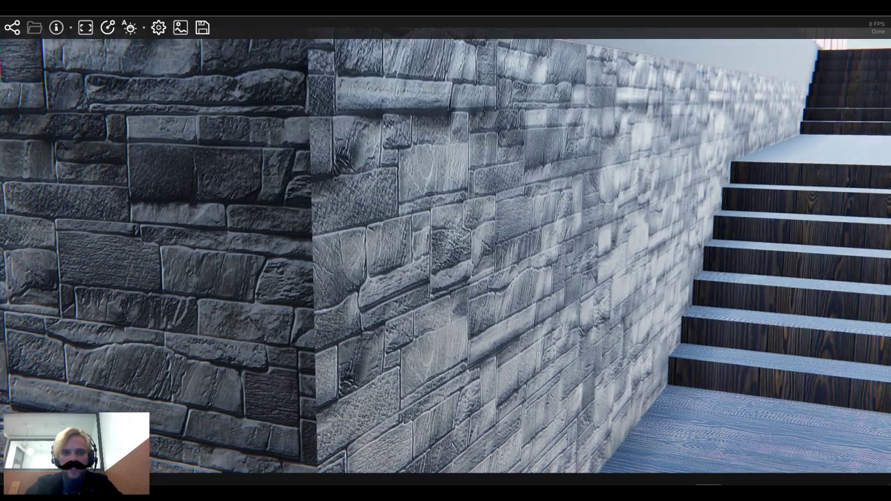
pyautogui.moveTo(487, 140); pyautogui.dragTo(828, 57)
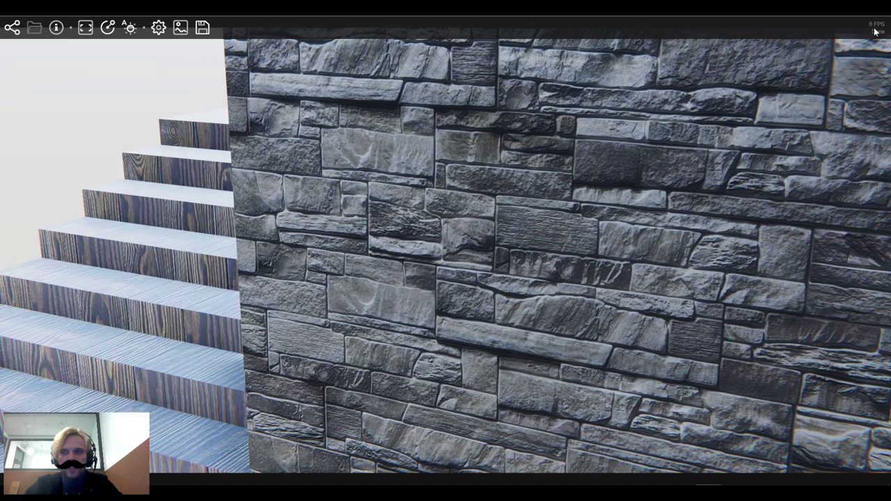
pyautogui.scroll(-10, 489, 230)
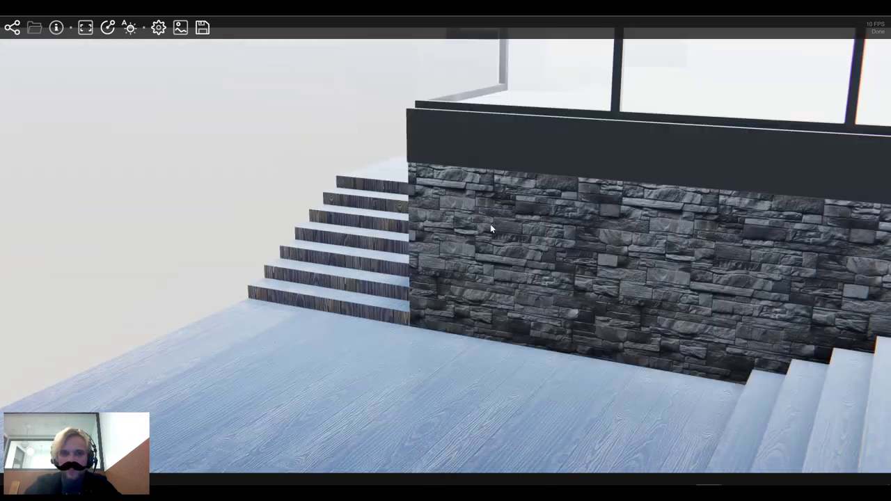
# Leave the full-screen V-Ray Vision preview and examine the concrete floor and walls inside the building up close
pyautogui.press('Escape')
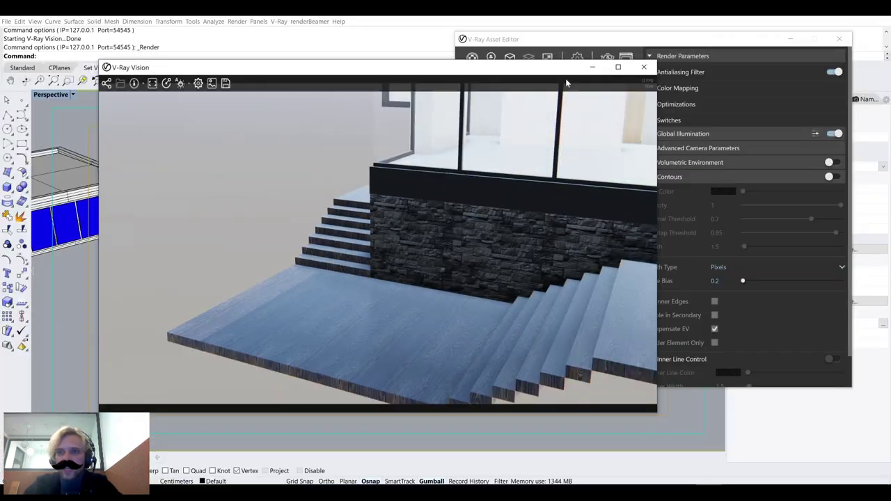
pyautogui.scroll(5, 452, 222)
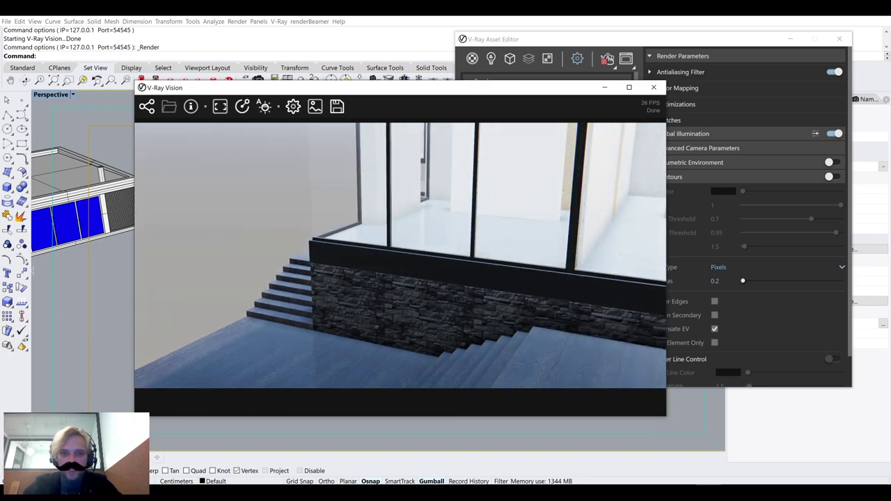
pyautogui.moveTo(451, 221); pyautogui.dragTo(550, 244)
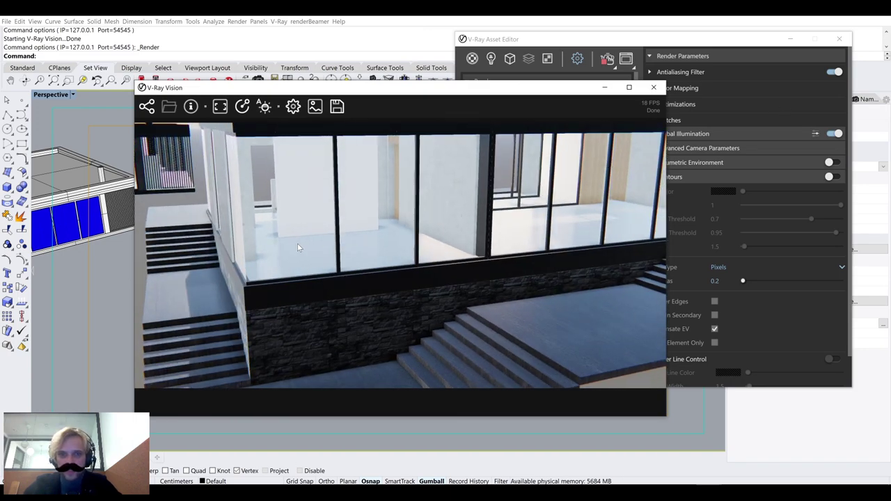
pyautogui.scroll(6, 301, 244)
pyautogui.moveTo(328, 214); pyautogui.dragTo(364, 221)
pyautogui.scroll(5, 369, 241)
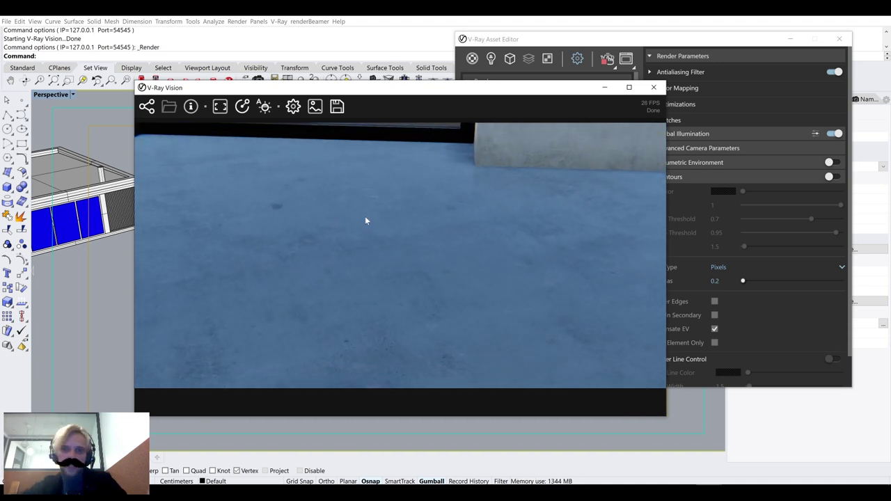
pyautogui.moveTo(367, 218); pyautogui.dragTo(376, 279)
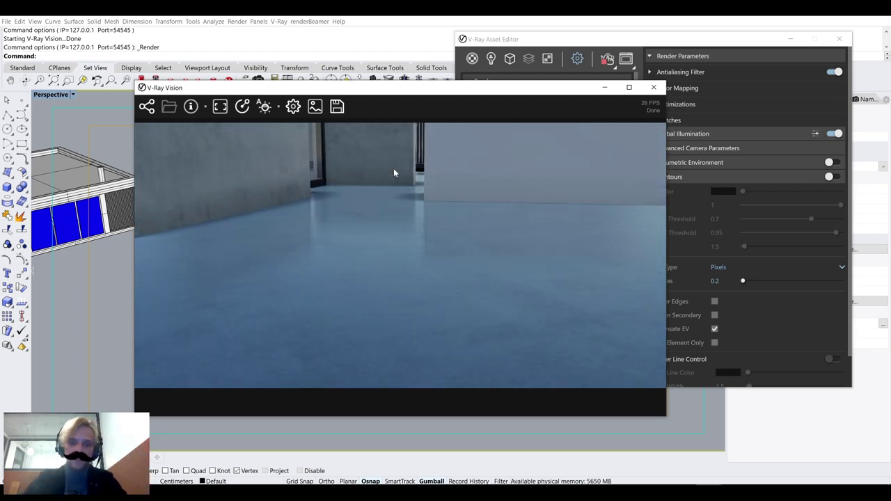
pyautogui.press('w')
pyautogui.press('s')
pyautogui.moveTo(379, 220); pyautogui.dragTo(317, 232)
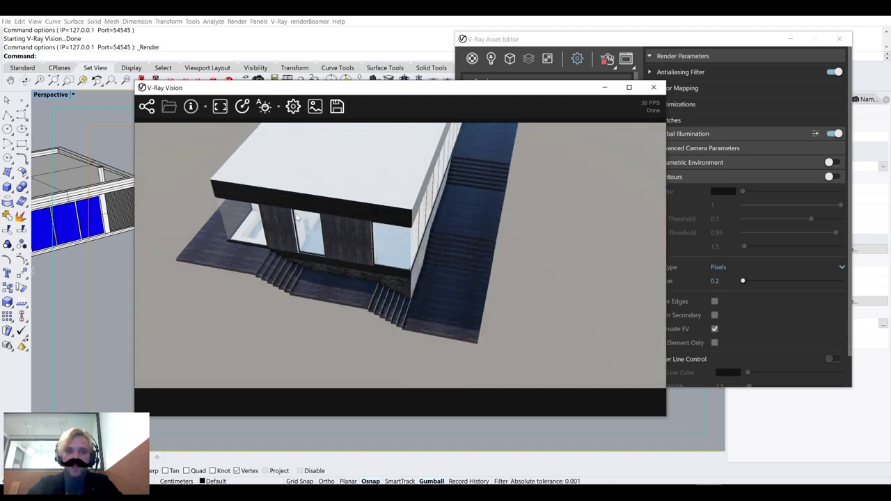
# Examine the wooden stairs and stone wall outside up close, and back out to an overview of both buildings
pyautogui.press('w')
pyautogui.press('w')
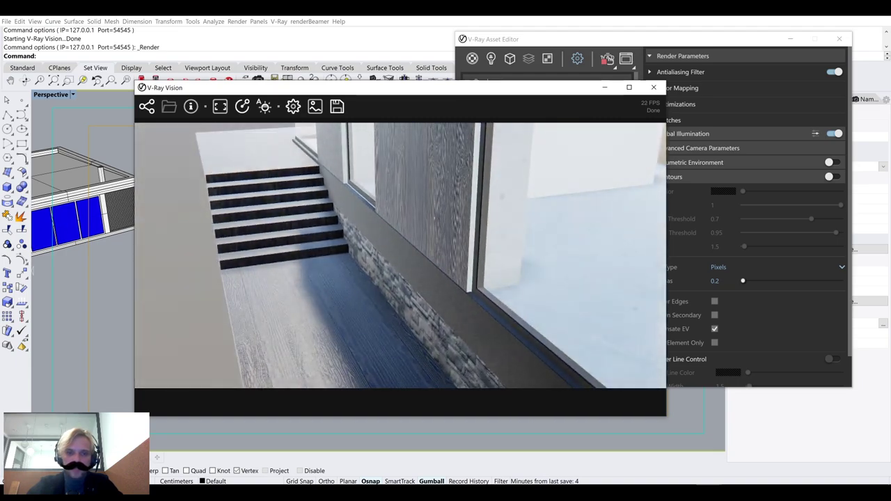
pyautogui.press('w')
pyautogui.press('w')
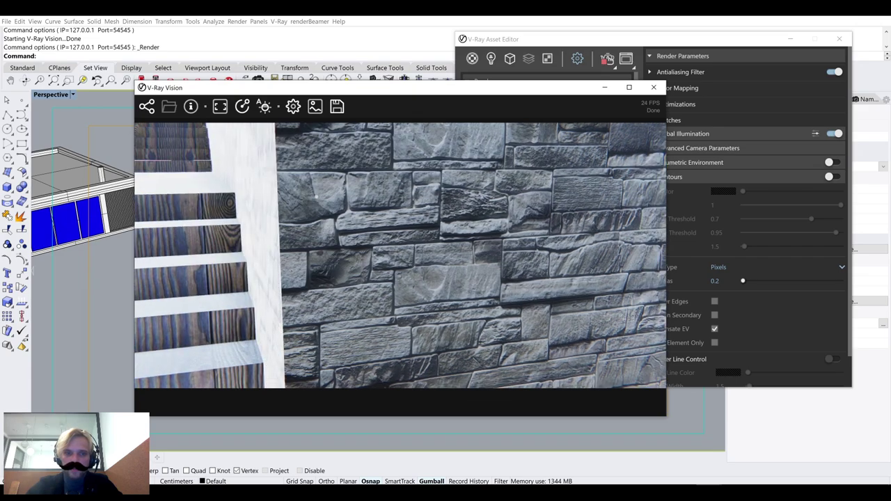
pyautogui.moveTo(315, 197); pyautogui.dragTo(413, 256)
pyautogui.press('s')
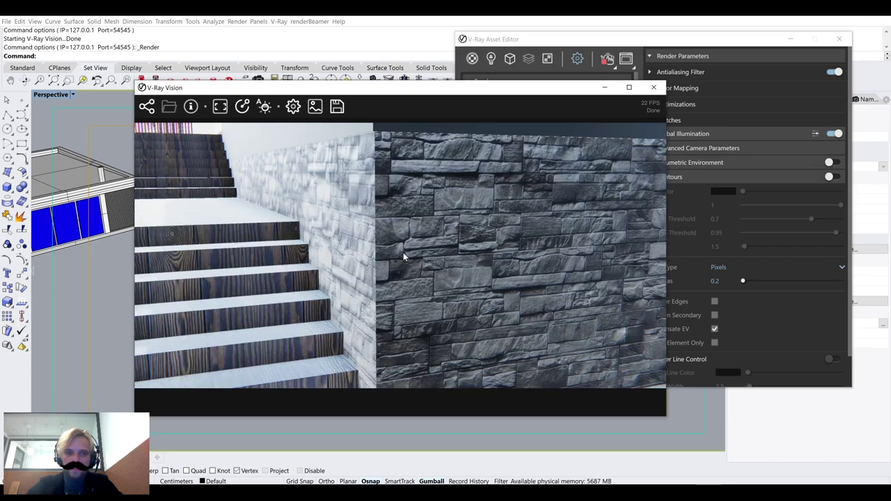
pyautogui.press('s')
pyautogui.moveTo(441, 235); pyautogui.dragTo(475, 263)
pyautogui.press('s')
pyautogui.moveTo(440, 236); pyautogui.dragTo(477, 244)
pyautogui.press('s')
pyautogui.press('s')
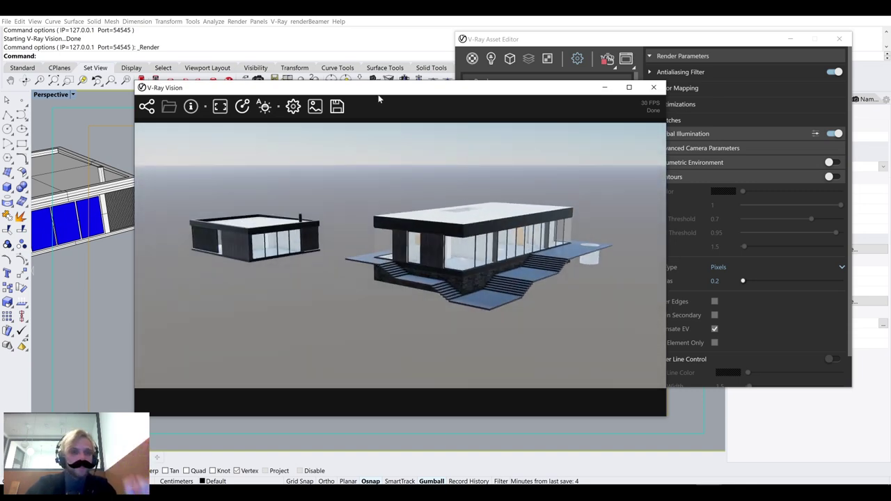
# Close V-Ray Vision and the V-Ray Asset Editor, and open the medium model without saving changes to smallest
pyautogui.click(653, 87)
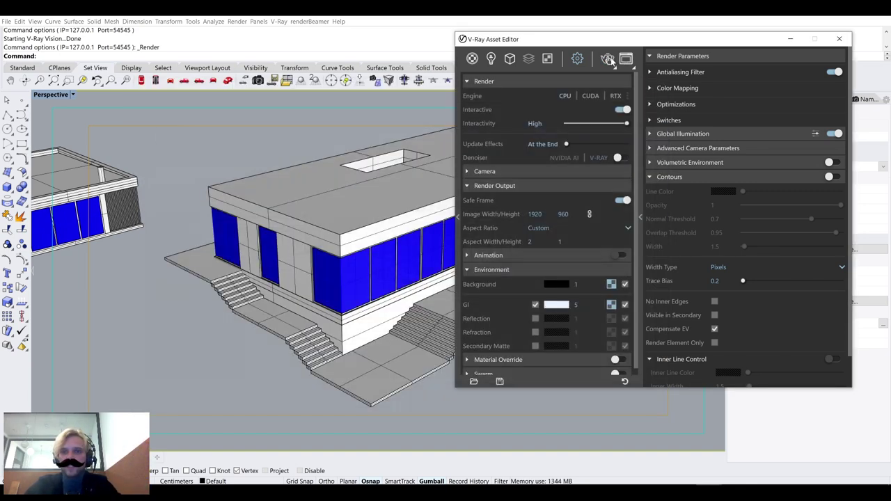
pyautogui.click(839, 39)
pyautogui.click(8, 21)
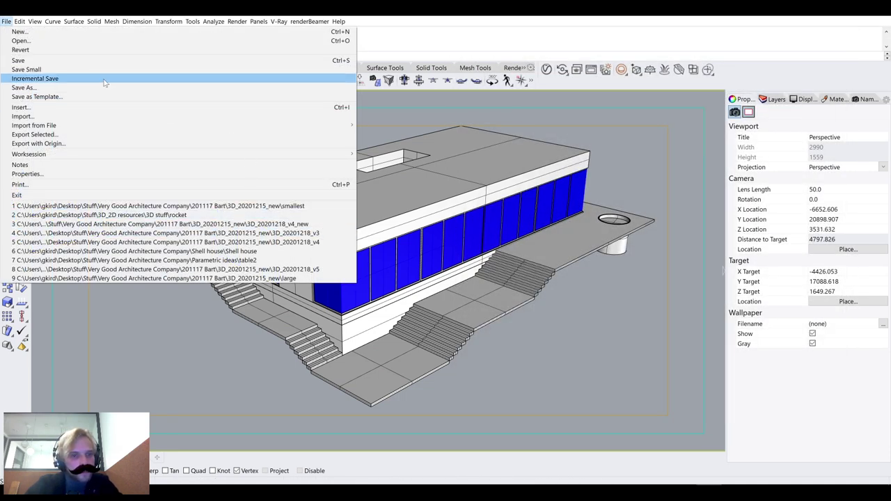
pyautogui.click(69, 40)
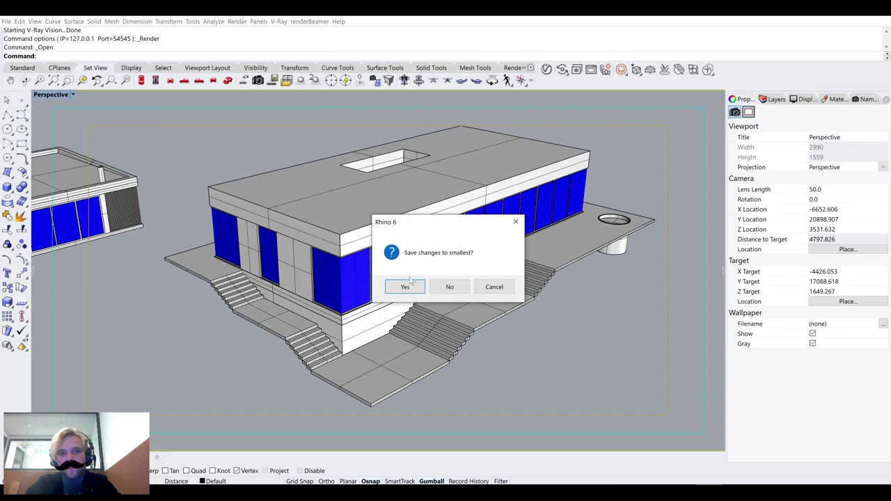
pyautogui.click(450, 288)
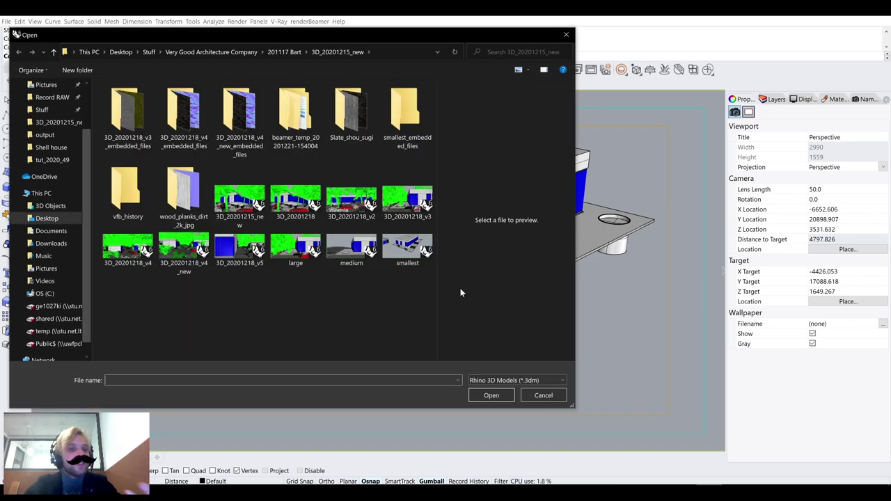
pyautogui.click(352, 250)
pyautogui.click(491, 395)
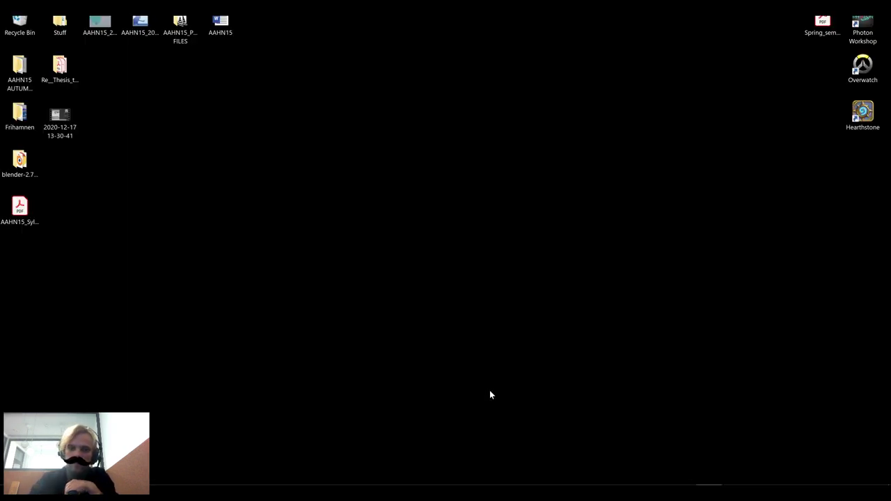
pyautogui.moveTo(709, 491)
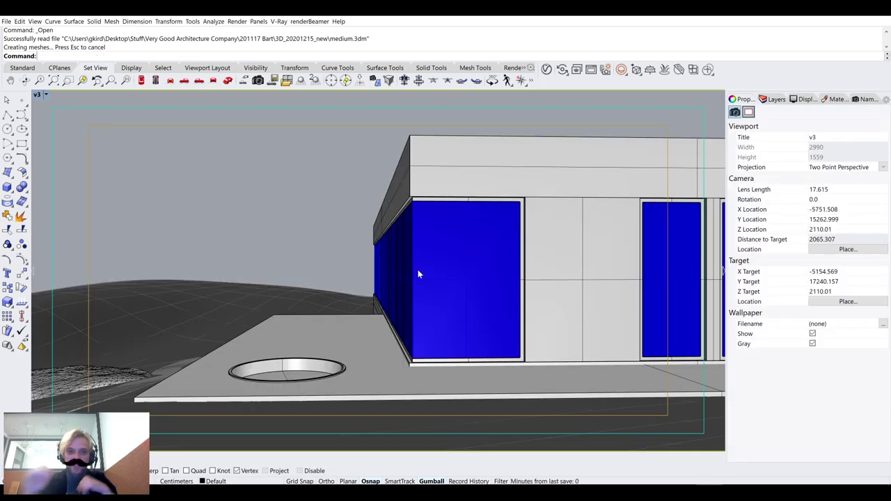
# Select all objects on the Furniture layer and view where they stand in the house from outside
pyautogui.click(776, 99)
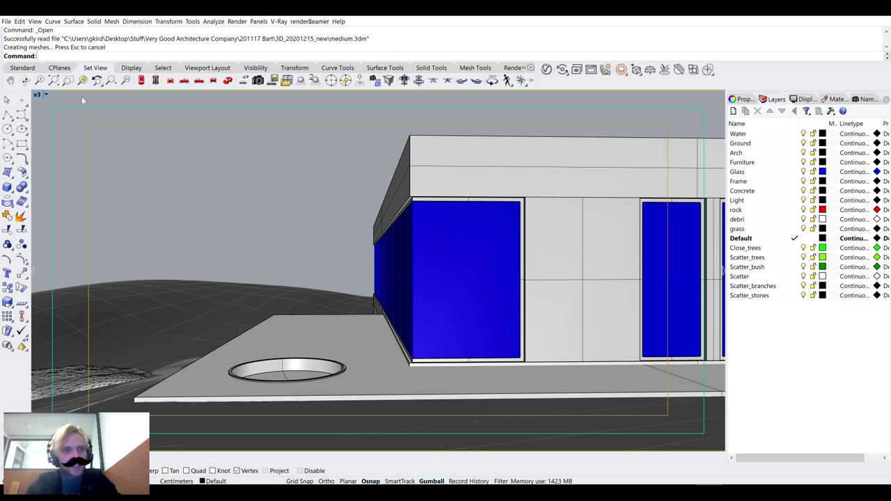
pyautogui.click(759, 163)
pyautogui.rightClick(760, 163)
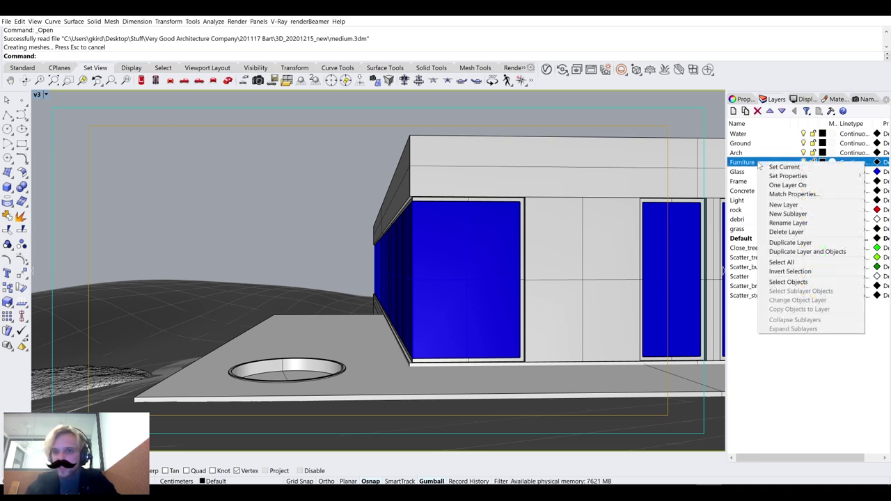
pyautogui.click(782, 263)
pyautogui.click(749, 316)
pyautogui.rightClick(749, 164)
pyautogui.click(794, 282)
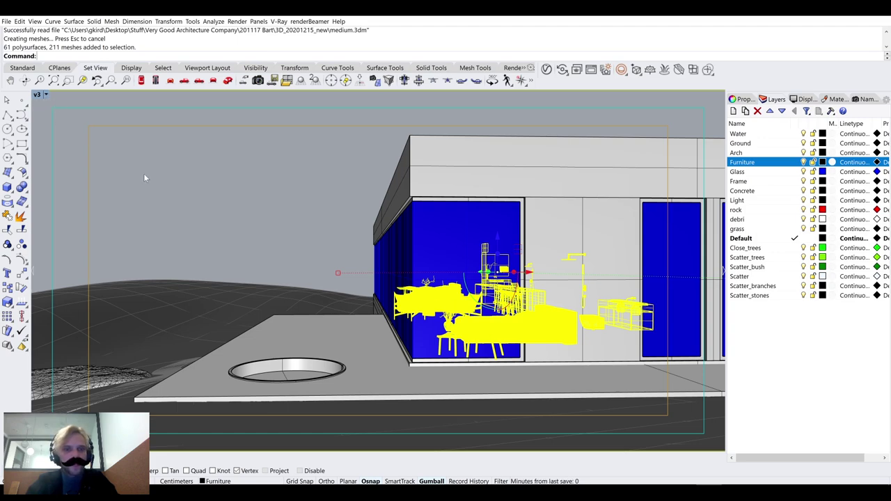
pyautogui.scroll(-5, 115, 151)
pyautogui.moveTo(115, 151); pyautogui.dragTo(488, 146, button='right')
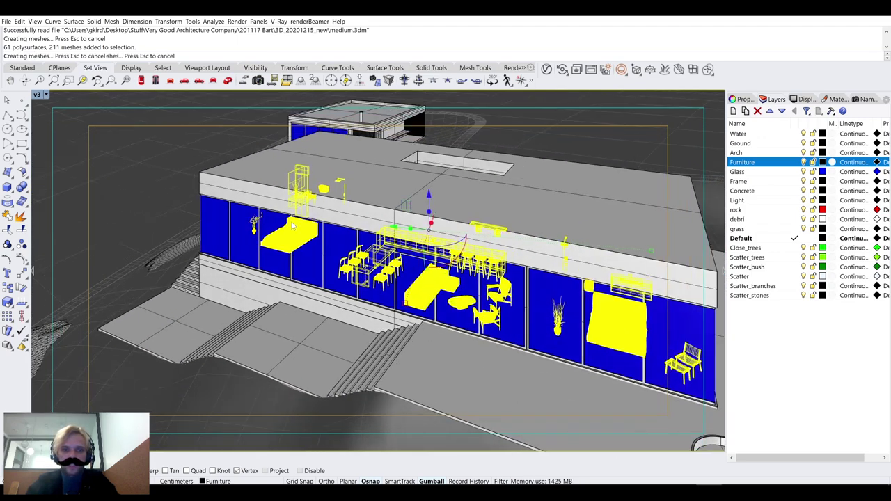
# Clear the furniture selection, set the v3 viewport's projection to Perspective and frame both buildings with the surrounding terrain
pyautogui.click(744, 99)
pyautogui.click(741, 100)
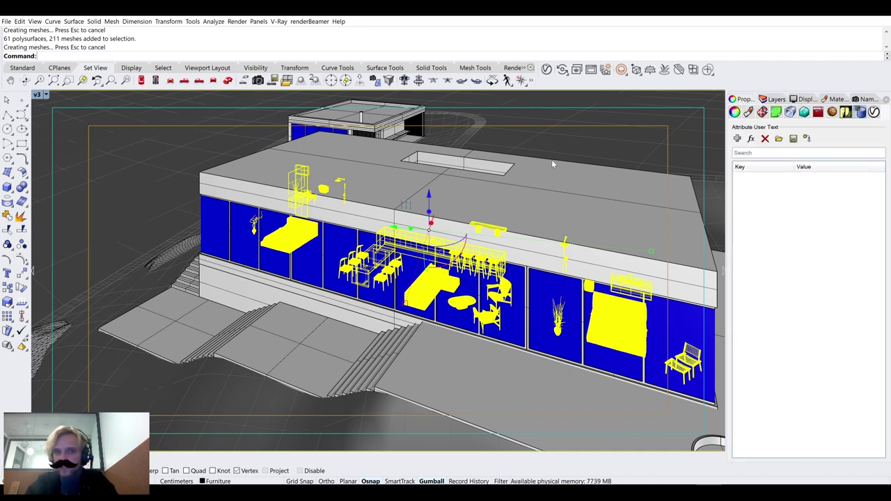
pyautogui.press('Delete')
pyautogui.click(881, 168)
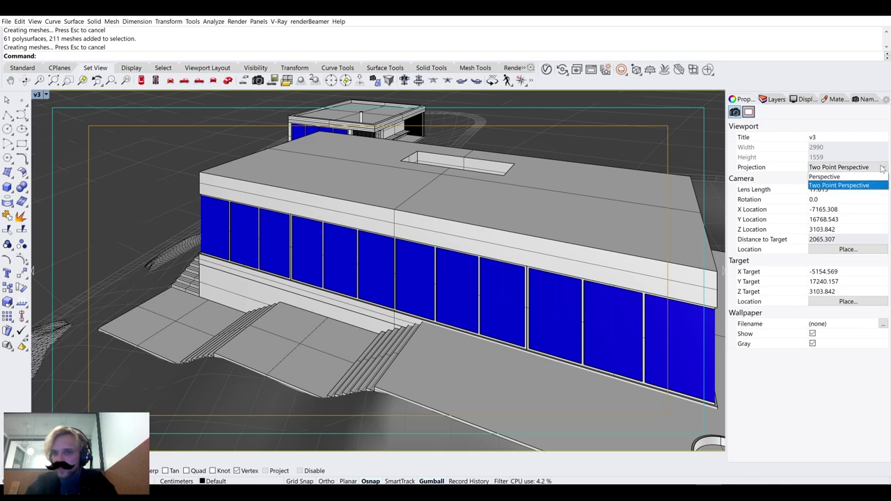
pyautogui.click(824, 185)
pyautogui.moveTo(372, 254); pyautogui.dragTo(399, 257, button='right')
pyautogui.scroll(-5, 453, 298)
pyautogui.scroll(4, 407, 268)
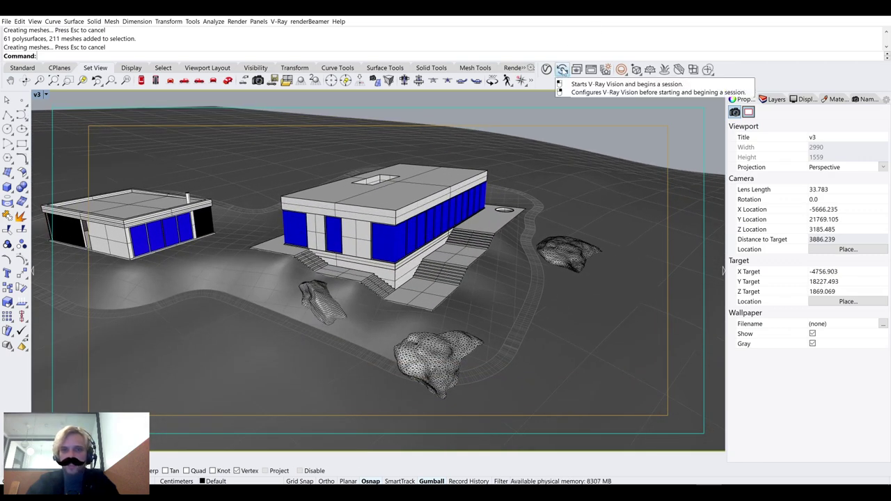
# Start V-Ray Vision for the medium model, reposition its window and bring the main house closer in the preview
pyautogui.click(562, 69)
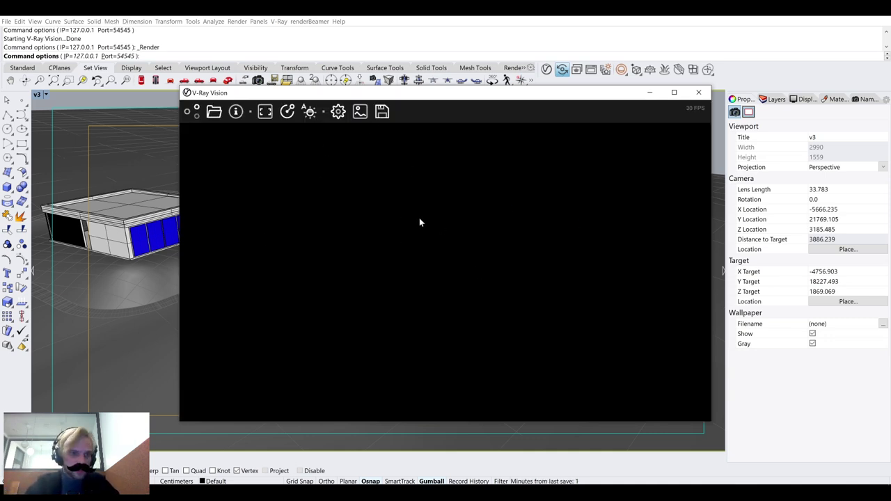
pyautogui.moveTo(406, 97); pyautogui.dragTo(292, 69)
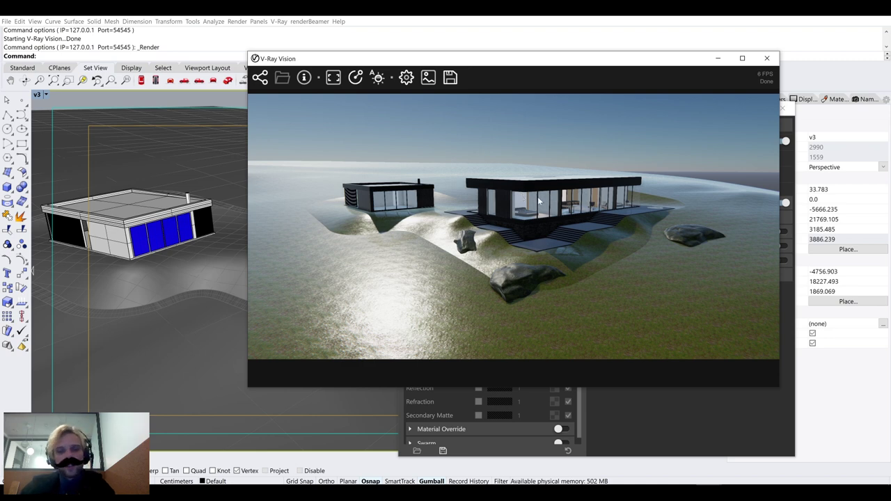
pyautogui.scroll(10, 539, 201)
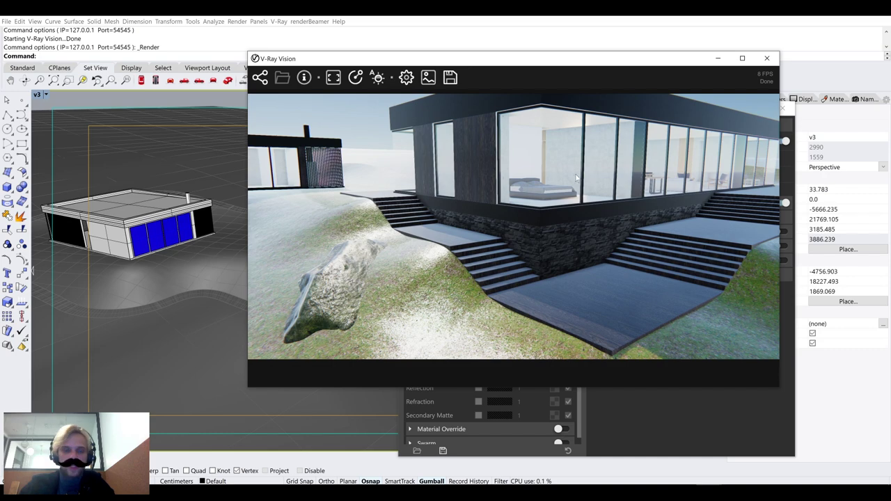
# Examine the furnished bedroom in the preview, and back out to view the house with its rocks and grassy terrain
pyautogui.press('w')
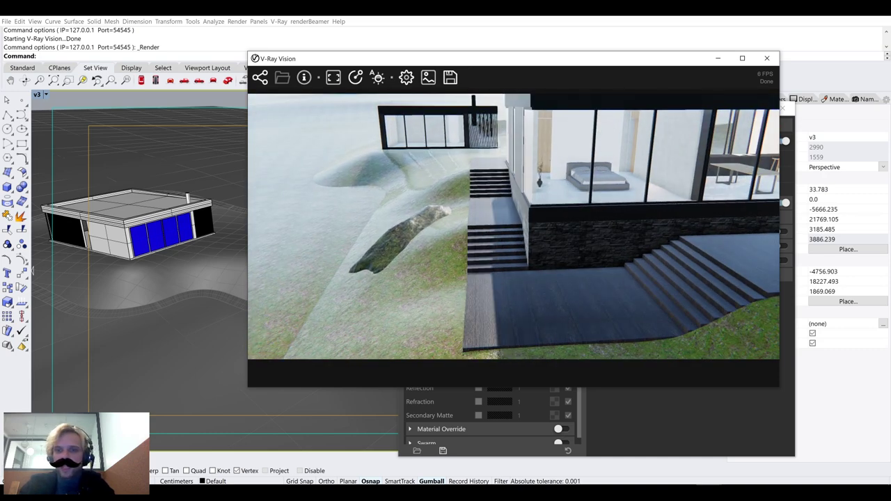
pyautogui.press('w')
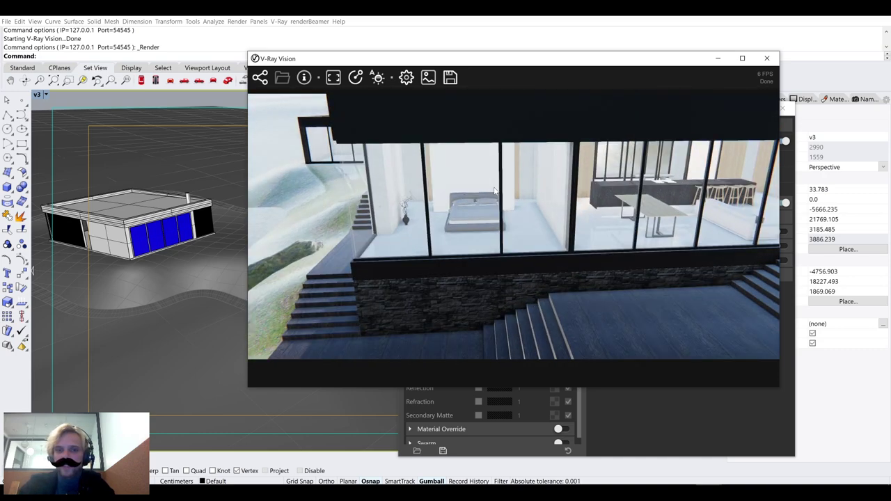
pyautogui.press('w')
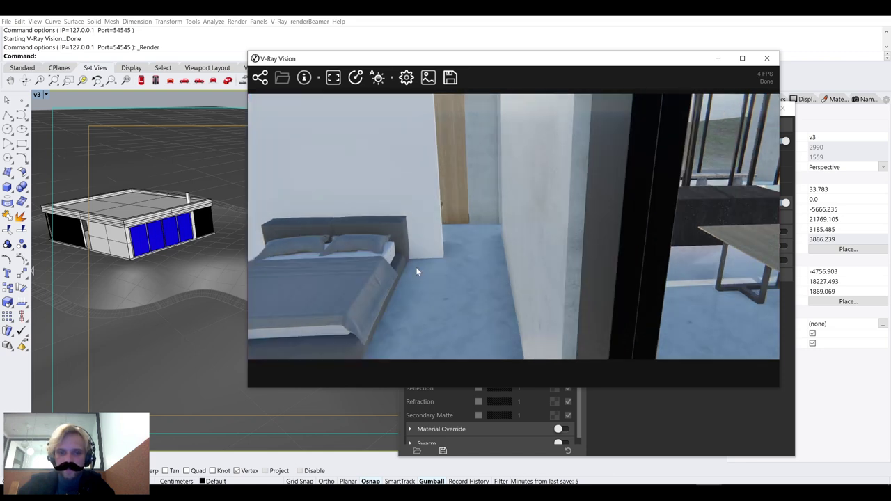
pyautogui.press('a')
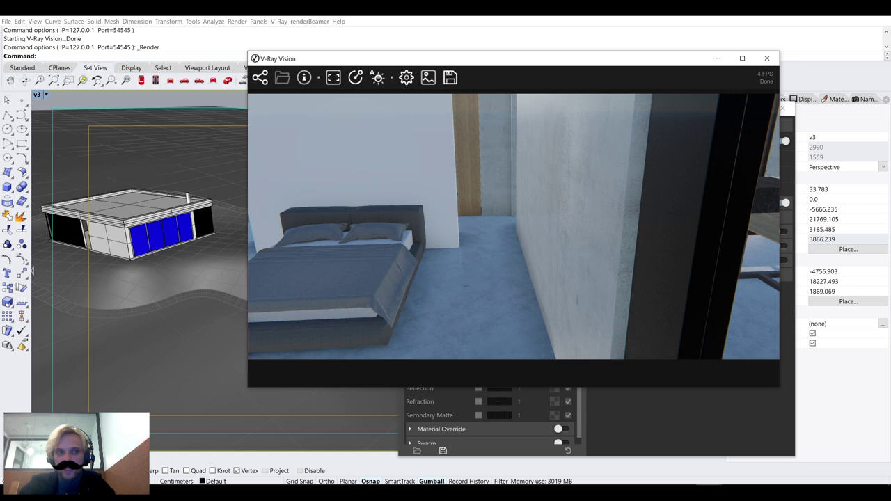
pyautogui.press('a')
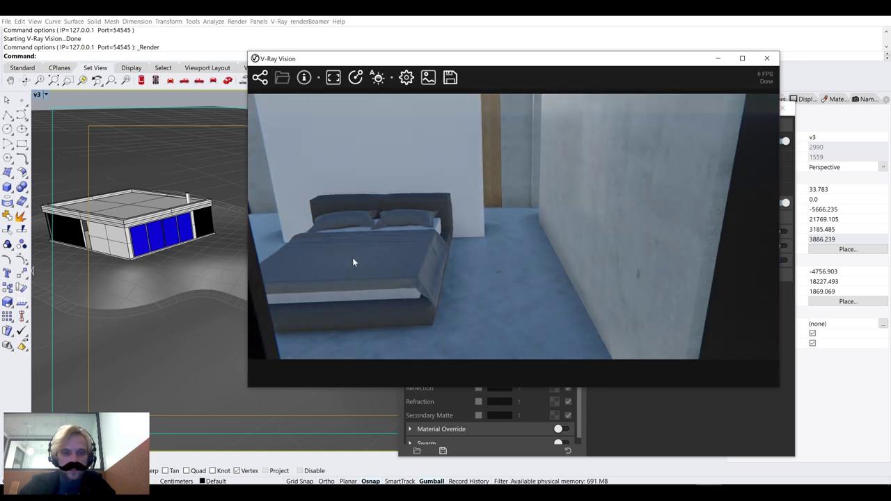
pyautogui.press('d')
pyautogui.press('s')
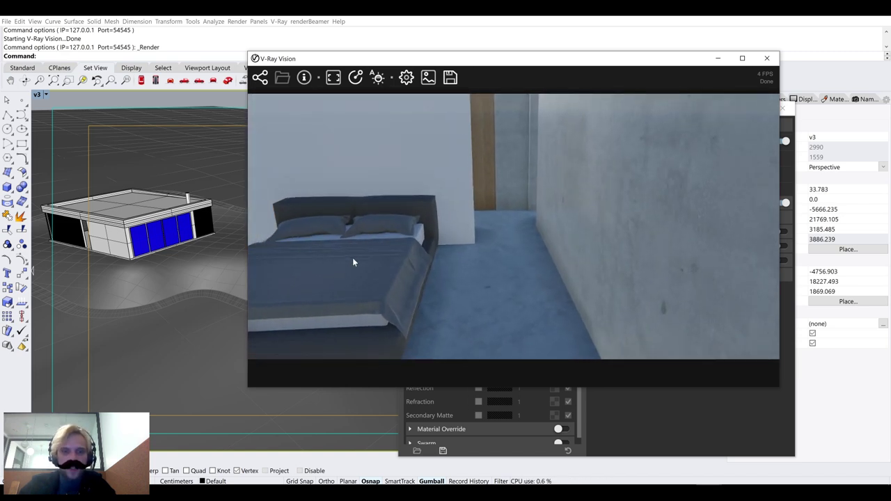
pyautogui.press('s')
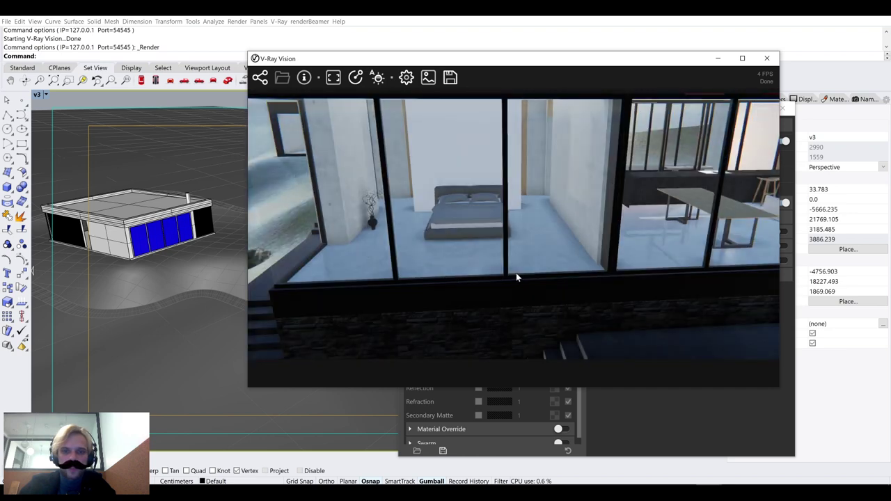
pyautogui.press('s')
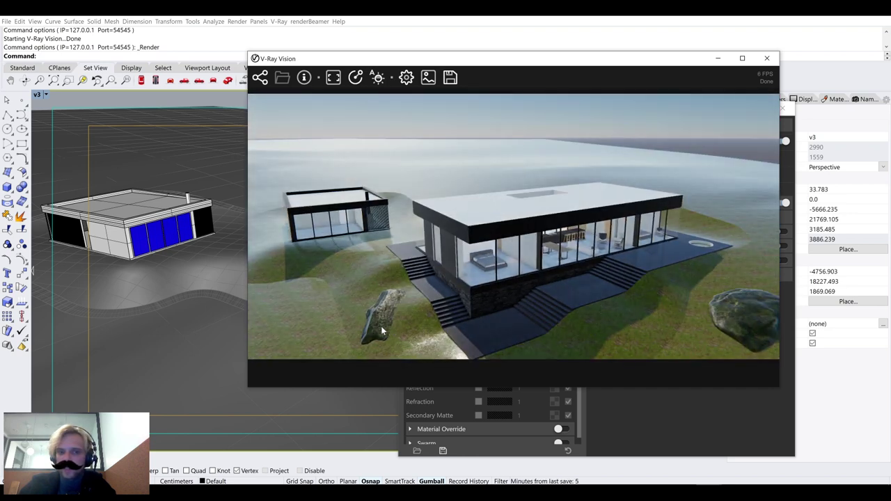
pyautogui.press('w')
pyautogui.press('a')
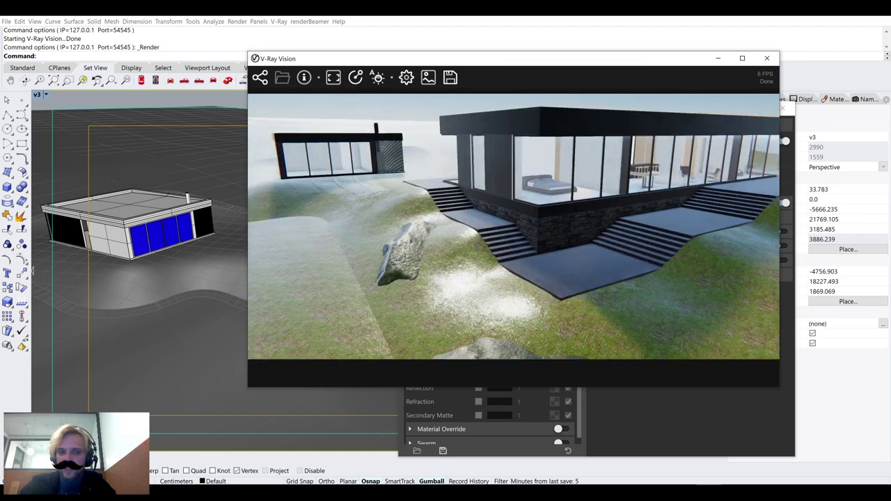
# Examine the grass, twigs and dry leaves of the terrain up close in the V-Ray Vision preview
pyautogui.press('w')
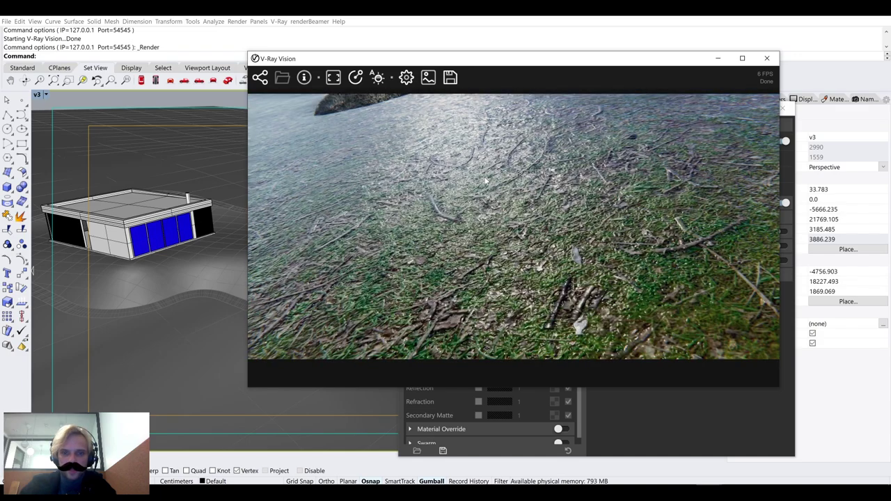
pyautogui.press('s')
pyautogui.press('s')
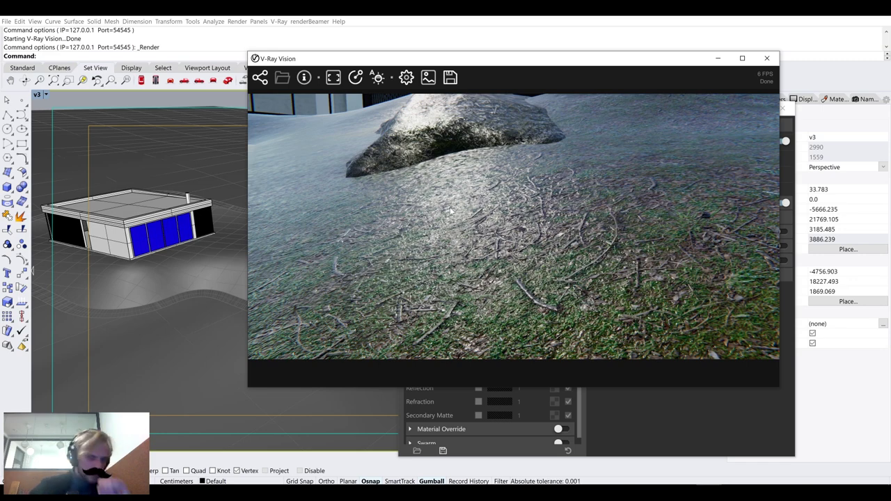
pyautogui.press('w')
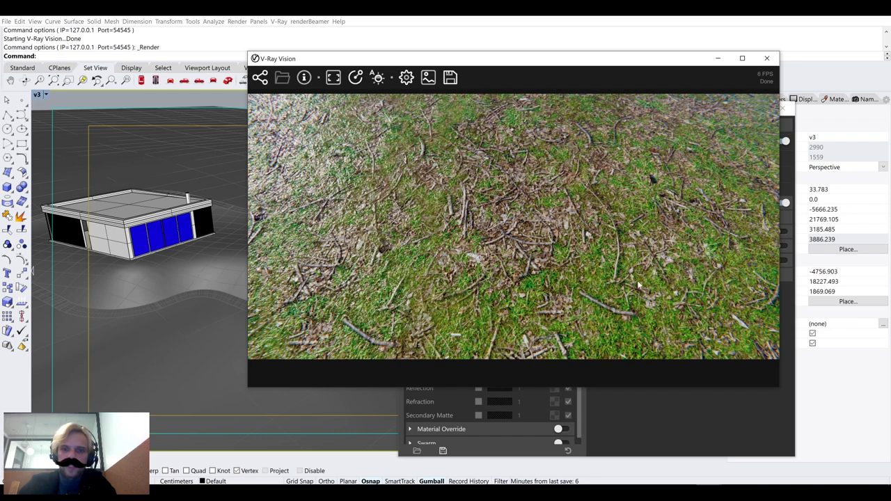
pyautogui.moveTo(474, 240); pyautogui.dragTo(489, 285)
pyautogui.scroll(3, 497, 257)
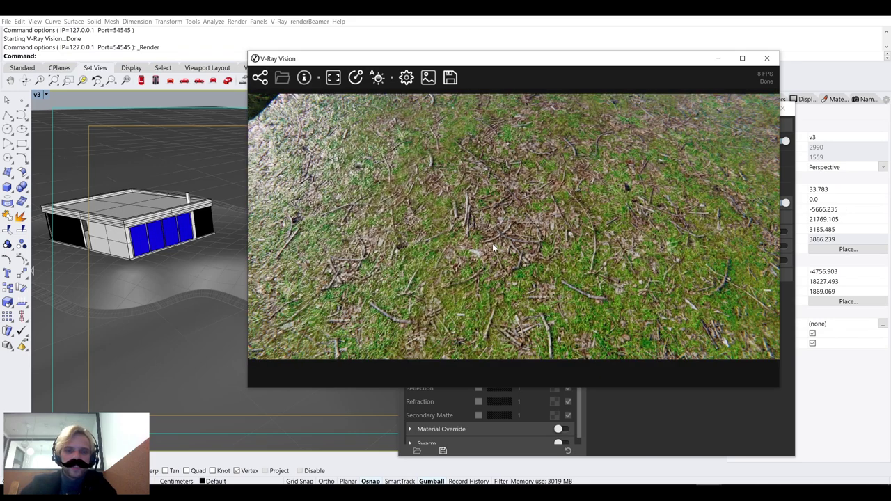
pyautogui.scroll(2, 533, 277)
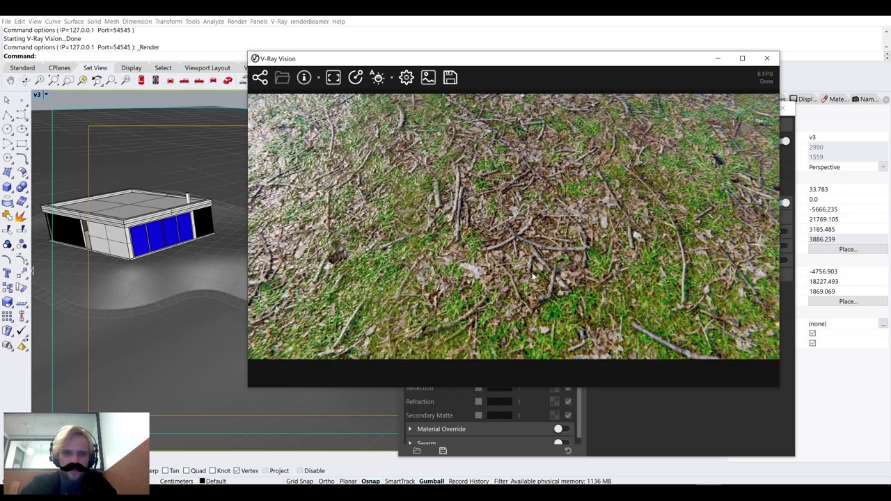
pyautogui.scroll(-5, 533, 278)
# Examine the mossy rock near the house stairs from several angles in the preview
pyautogui.moveTo(533, 278); pyautogui.dragTo(352, 175, button='right')
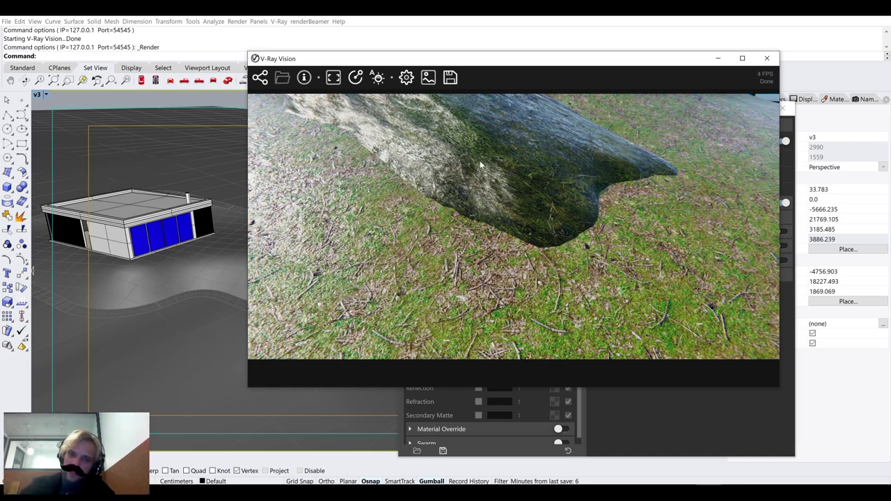
pyautogui.scroll(-5, 489, 169)
pyautogui.moveTo(489, 170); pyautogui.dragTo(355, 277)
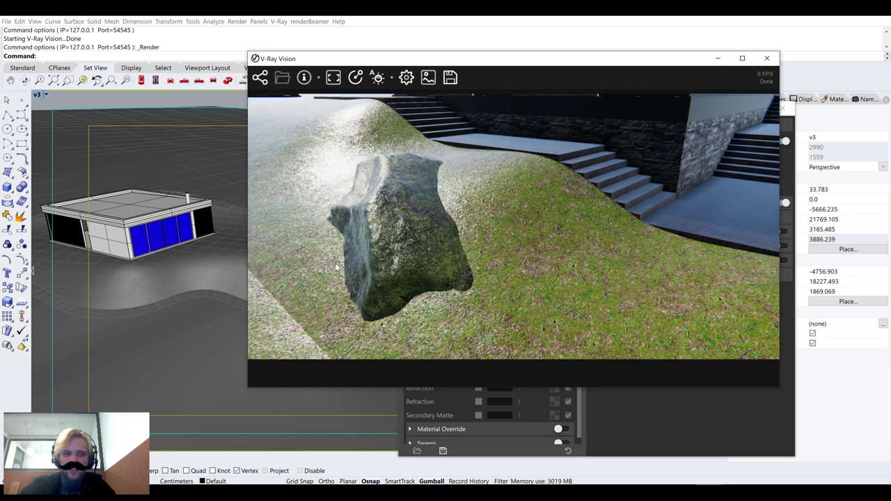
pyautogui.moveTo(613, 223); pyautogui.dragTo(642, 227)
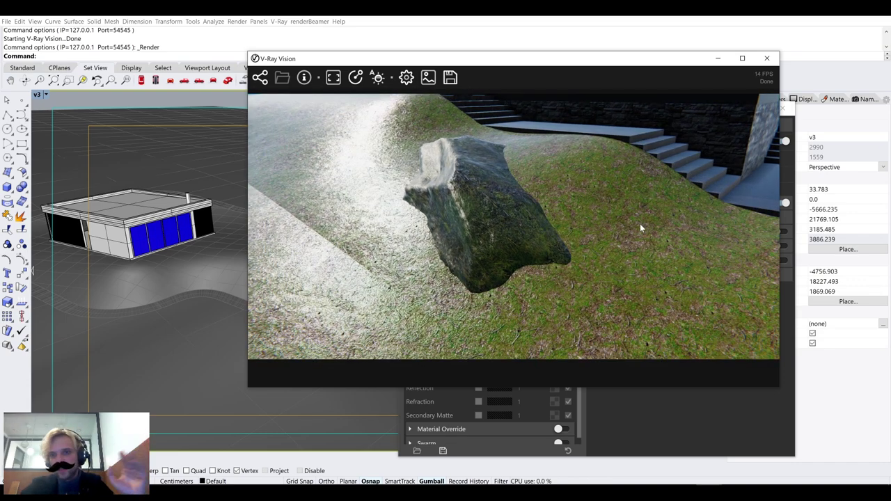
pyautogui.moveTo(614, 234)
pyautogui.mouseDown()
pyautogui.moveTo(666, 236)
pyautogui.moveTo(418, 271)
pyautogui.moveTo(610, 245)
pyautogui.mouseUp()
pyautogui.moveTo(559, 260); pyautogui.dragTo(653, 185)
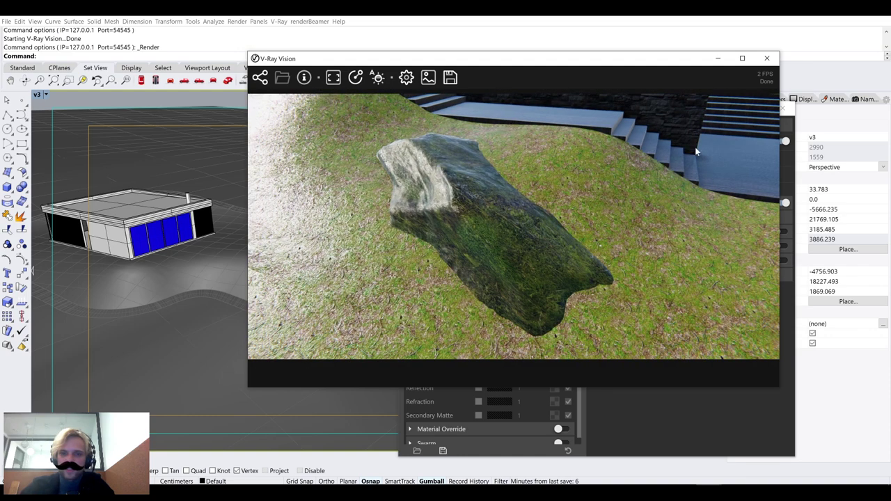
# Close V-Ray Vision and open the model file "large" from the 3D_20201215_new folder
pyautogui.click(766, 58)
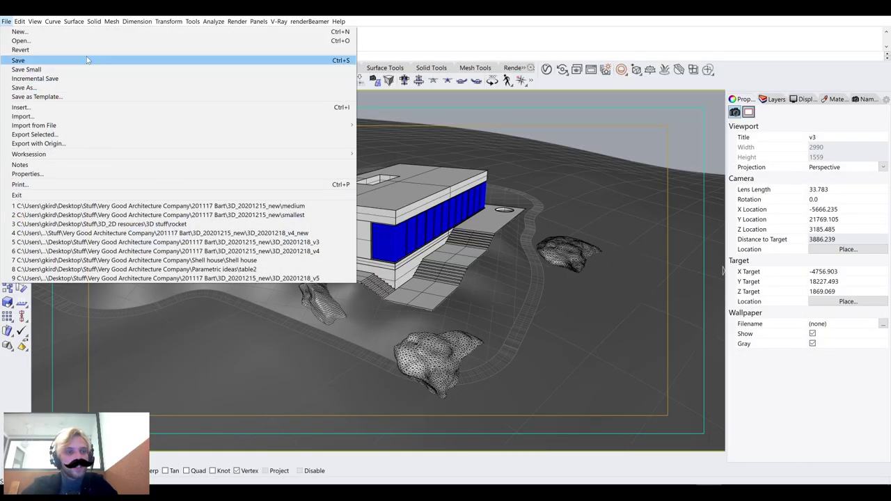
pyautogui.click(42, 40)
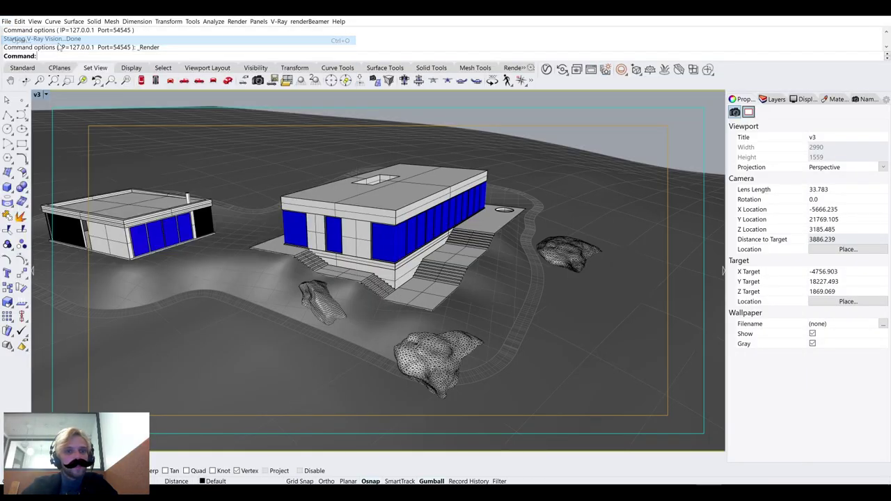
pyautogui.press('Escape')
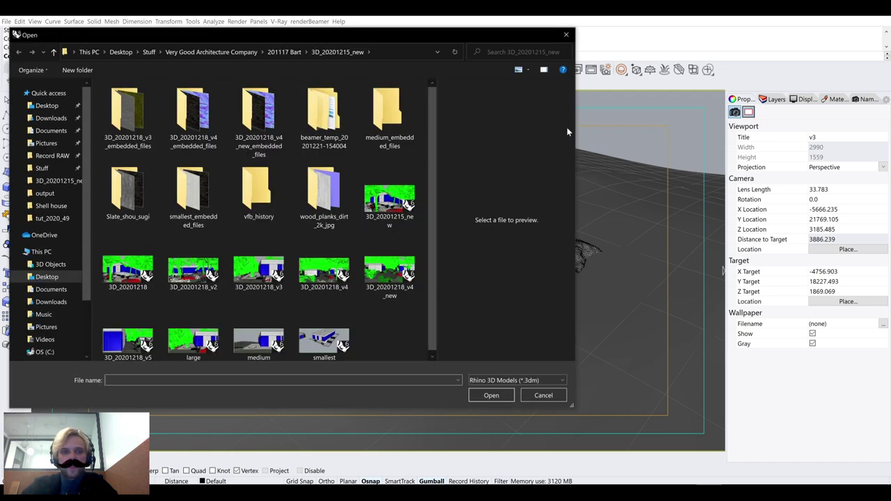
pyautogui.click(193, 335)
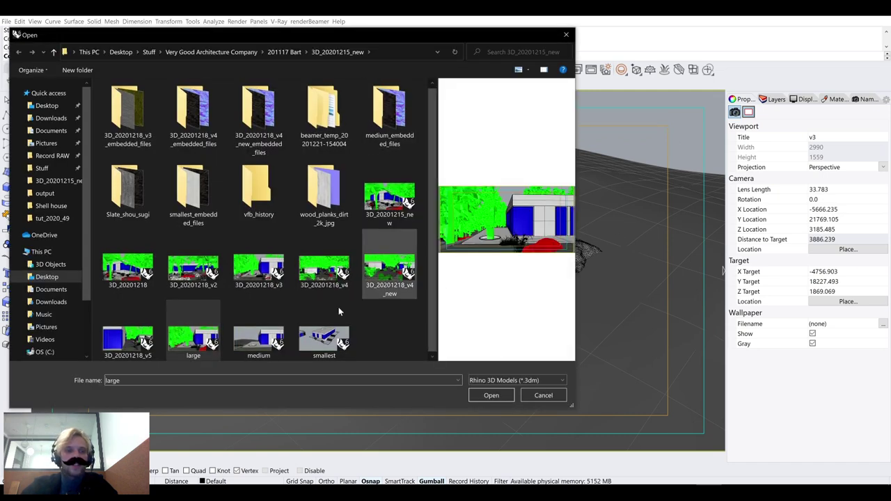
pyautogui.click(501, 400)
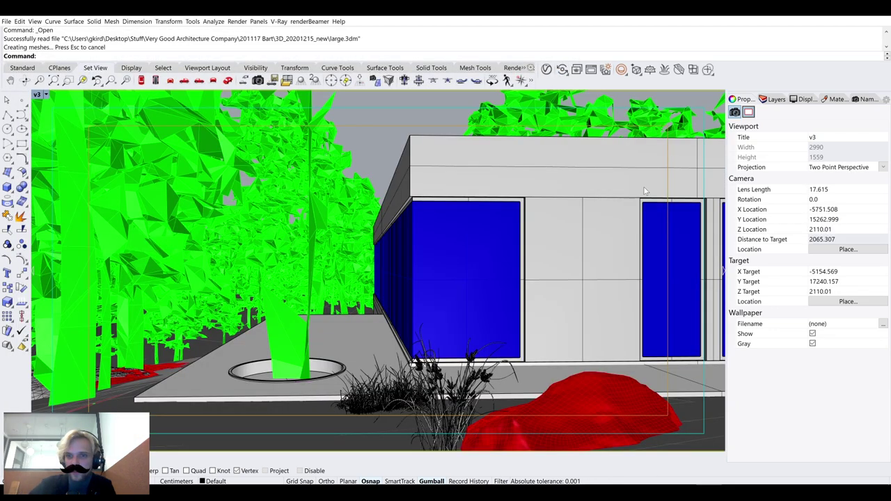
# Select all objects on the Furniture layer of the large model and delete them
pyautogui.click(771, 99)
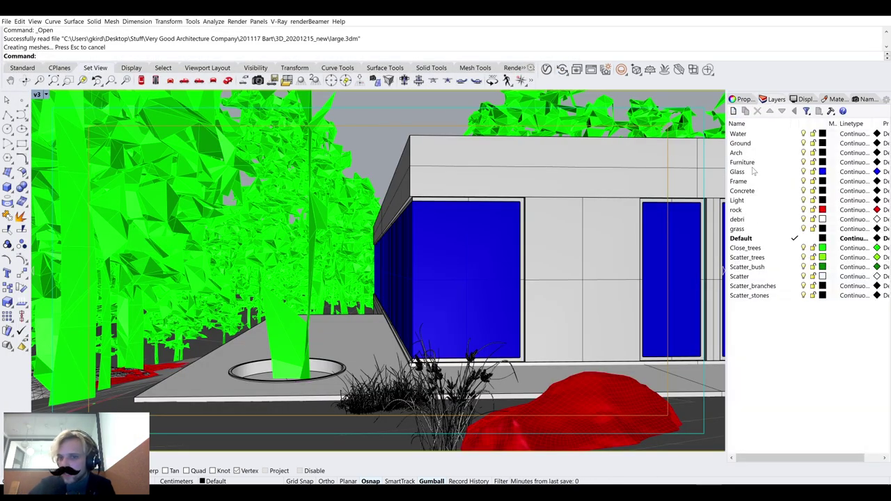
pyautogui.click(756, 163)
pyautogui.rightClick(762, 165)
pyautogui.click(780, 284)
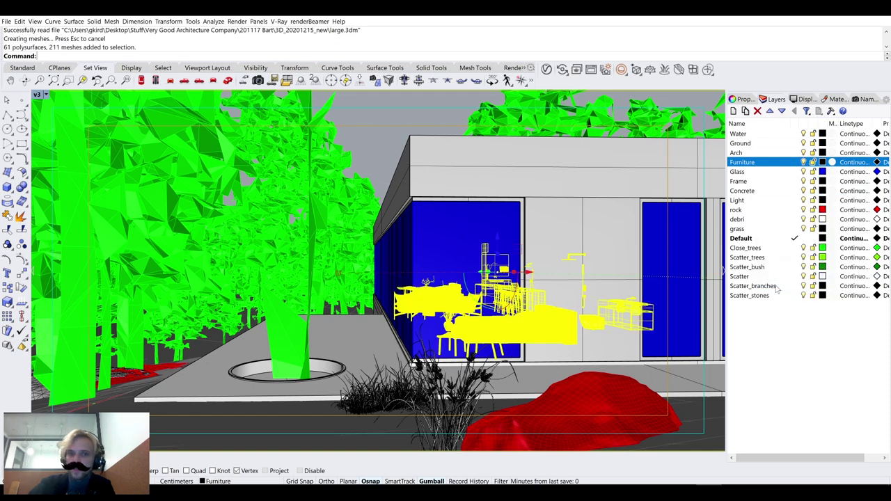
pyautogui.press('Delete')
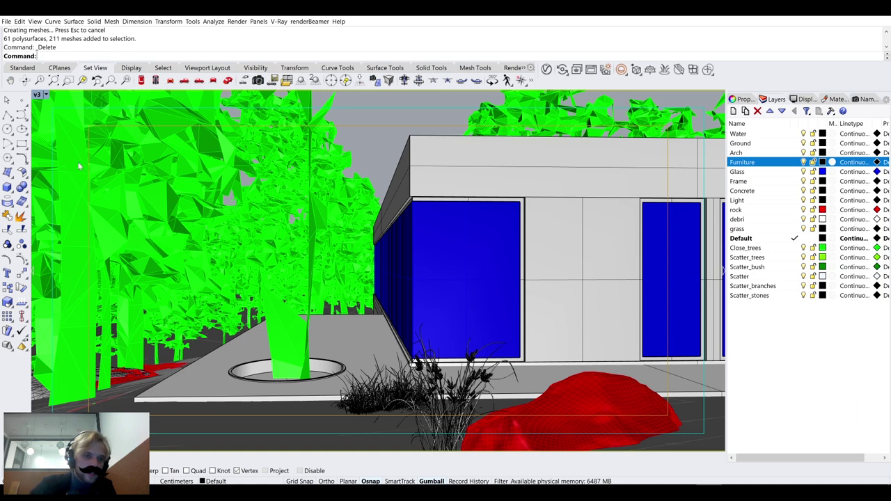
# Turn off Volumetric Environment in the V-Ray render settings and close the Asset Editor
pyautogui.click(547, 69)
pyautogui.click(521, 127)
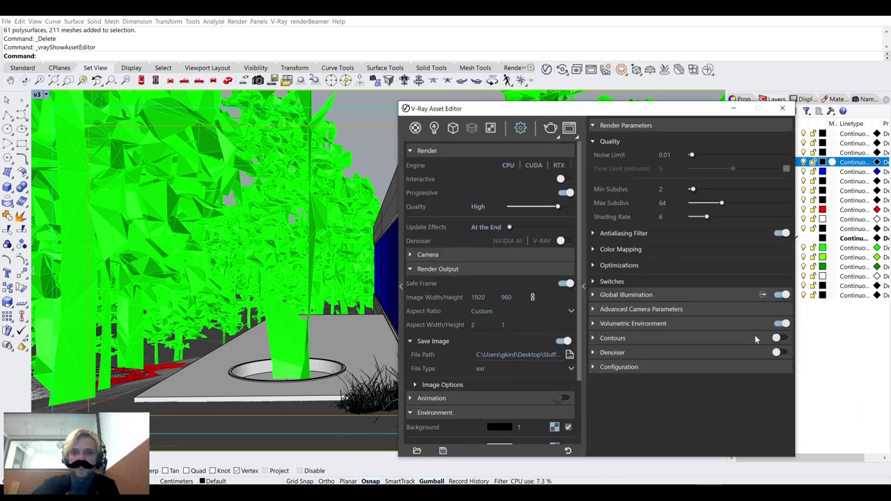
pyautogui.click(781, 323)
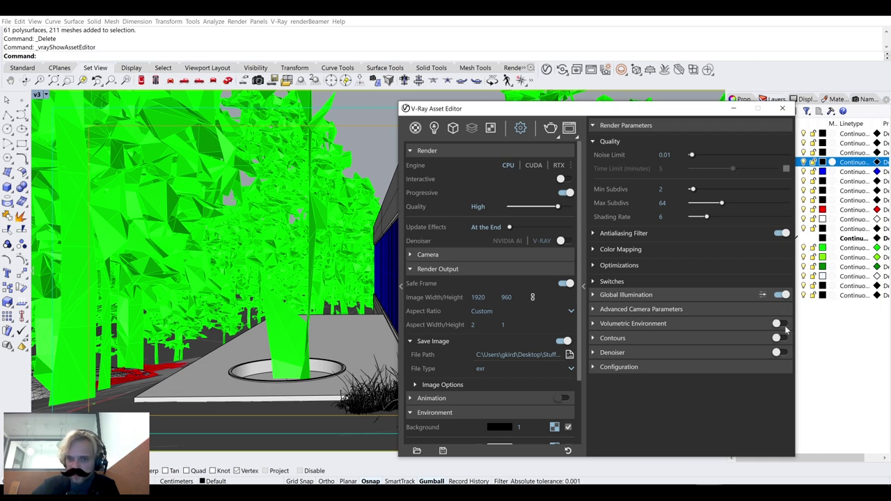
pyautogui.click(783, 109)
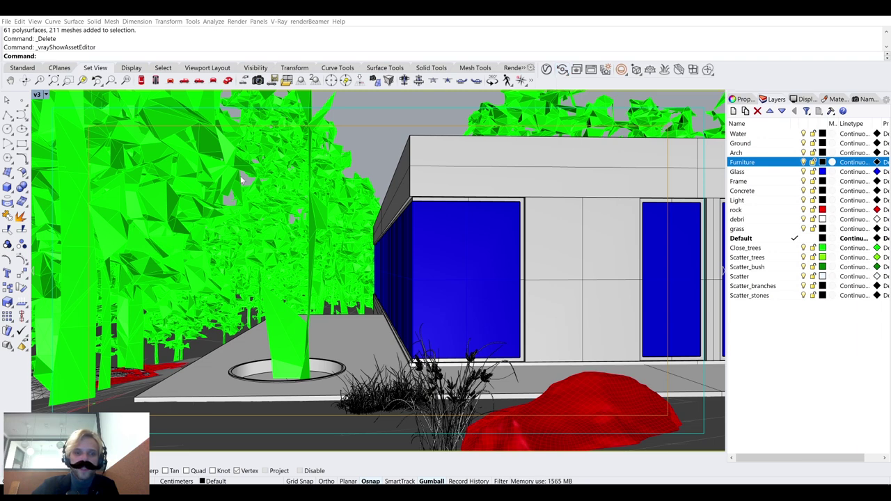
# Start V-Ray Vision for the large model and reposition its window
pyautogui.click(563, 70)
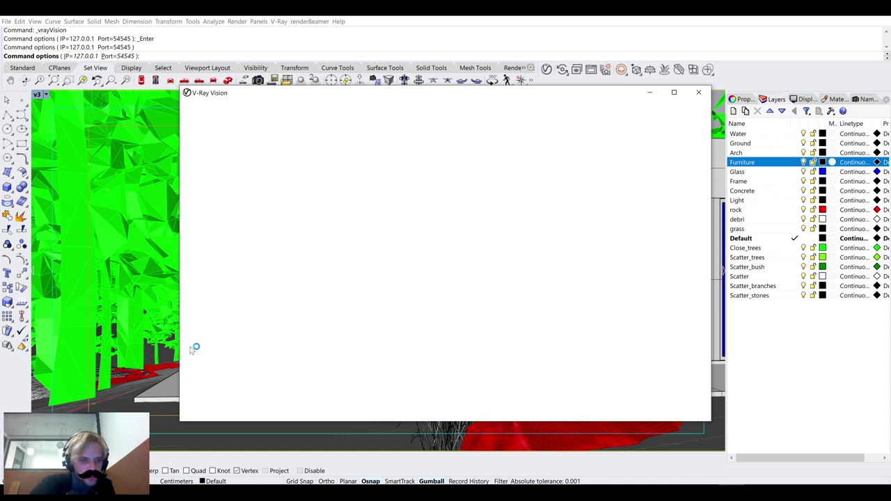
pyautogui.moveTo(376, 93); pyautogui.dragTo(420, 87)
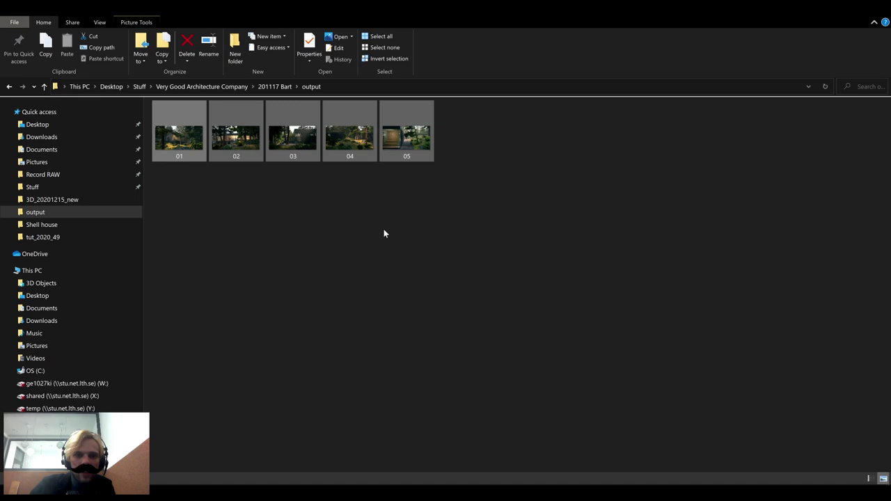
# Switch to Photoshop and view the finished render 03.jpg, enlarged around the bedroom window and wooden facade
pyautogui.click(383, 234)
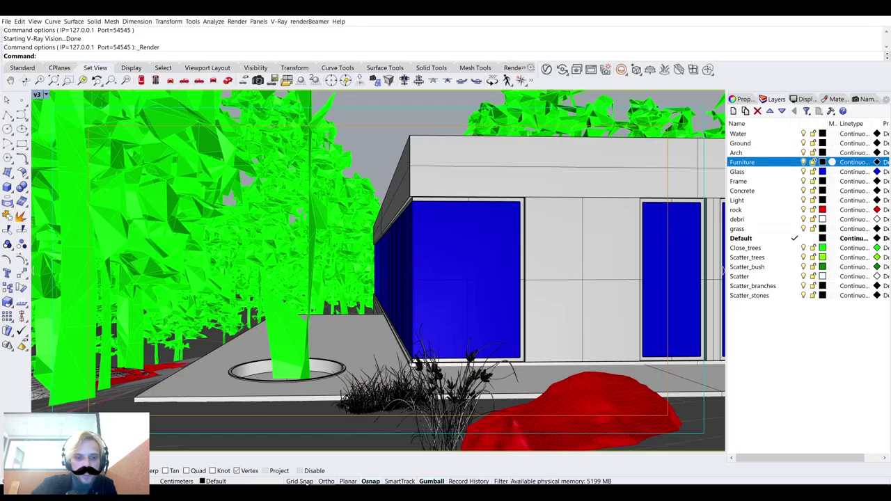
pyautogui.click(324, 446)
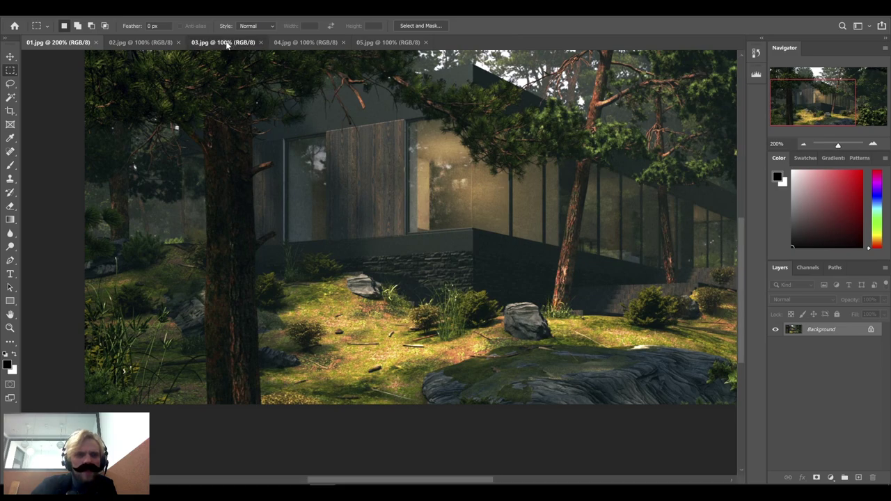
pyautogui.click(227, 41)
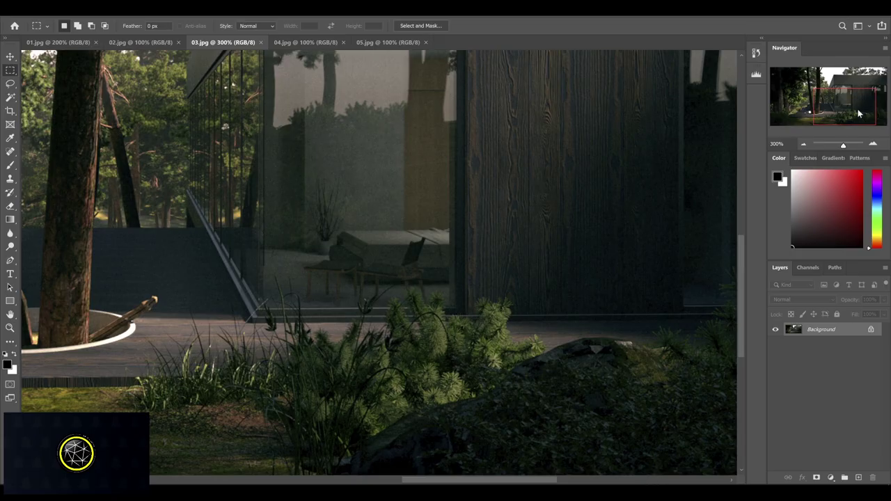
# Switch back to the V-Ray Vision window and view the large model's house, trees and pond in the preview
pyautogui.moveTo(709, 487)
pyautogui.moveTo(780, 474)
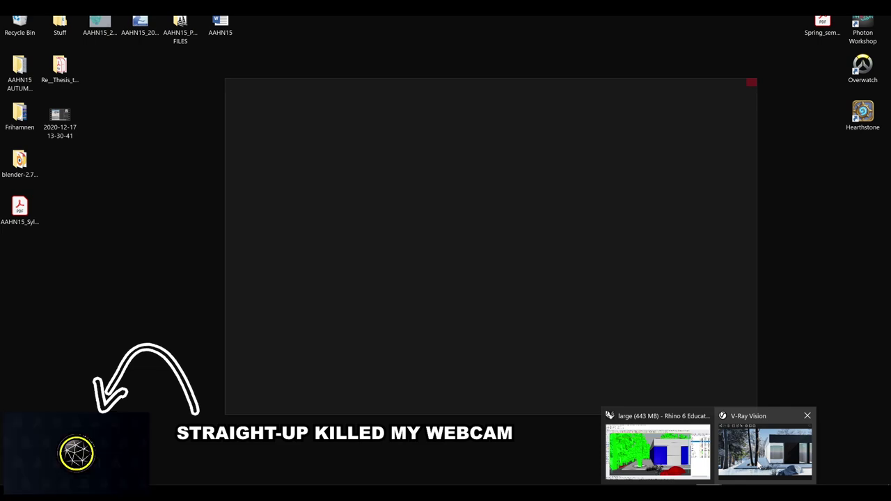
pyautogui.click(763, 417)
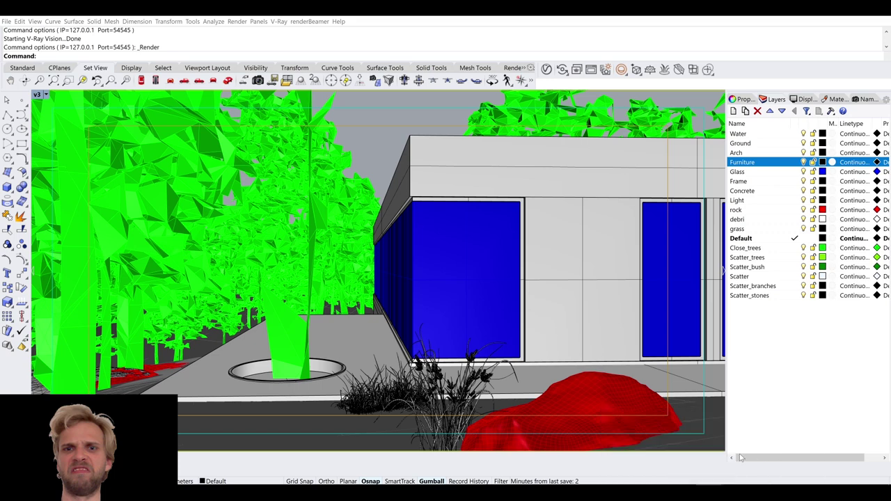
pyautogui.rightClick(722, 482)
pyautogui.click(760, 442)
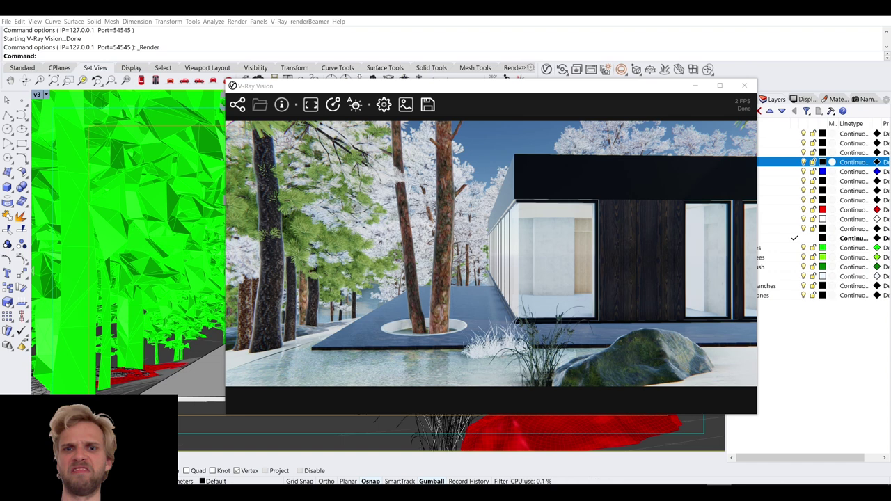
pyautogui.click(569, 97)
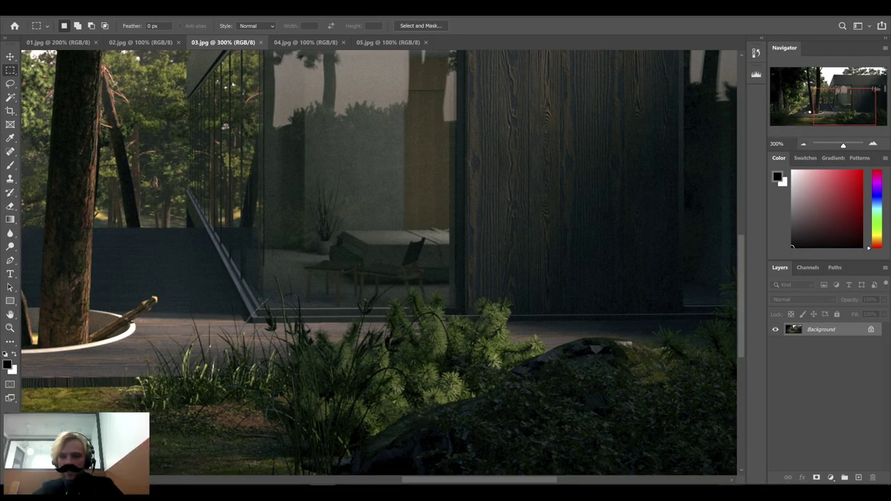
# Switch back to Rhino, start an interactive V-Ray render of the large model, collapse the frame buffer's side panel and reposition its window
pyautogui.moveTo(705, 491)
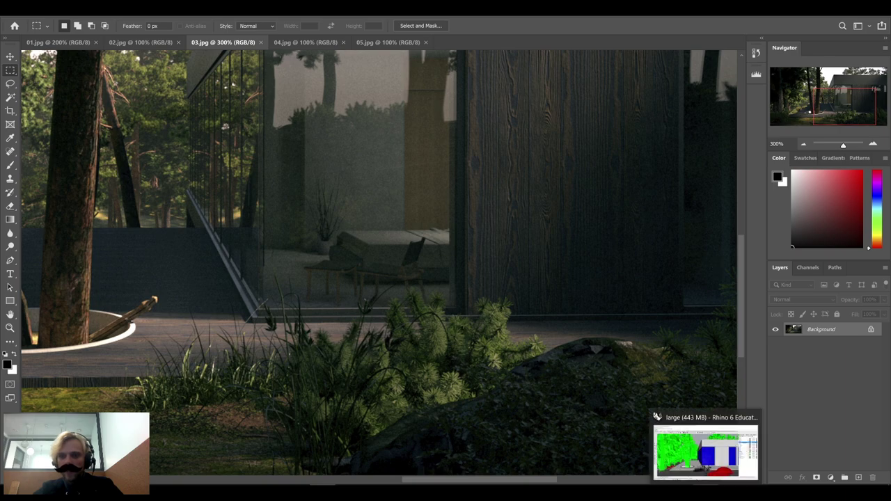
pyautogui.click(707, 452)
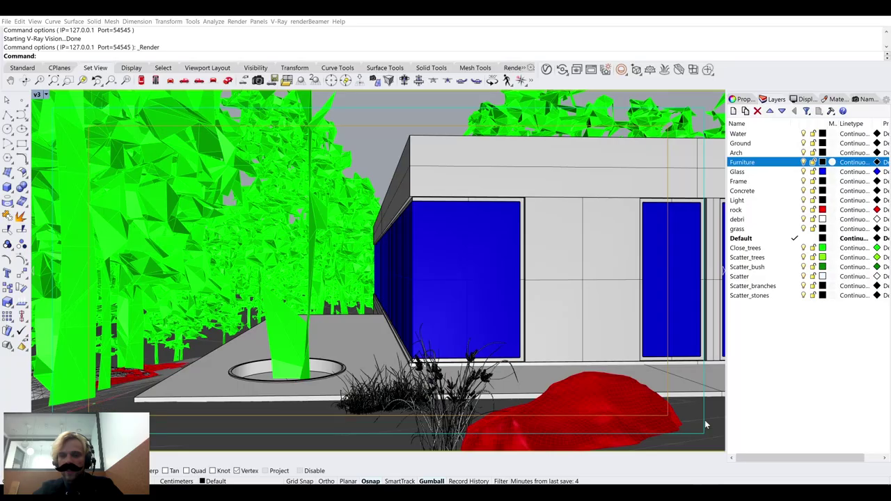
pyautogui.click(562, 70)
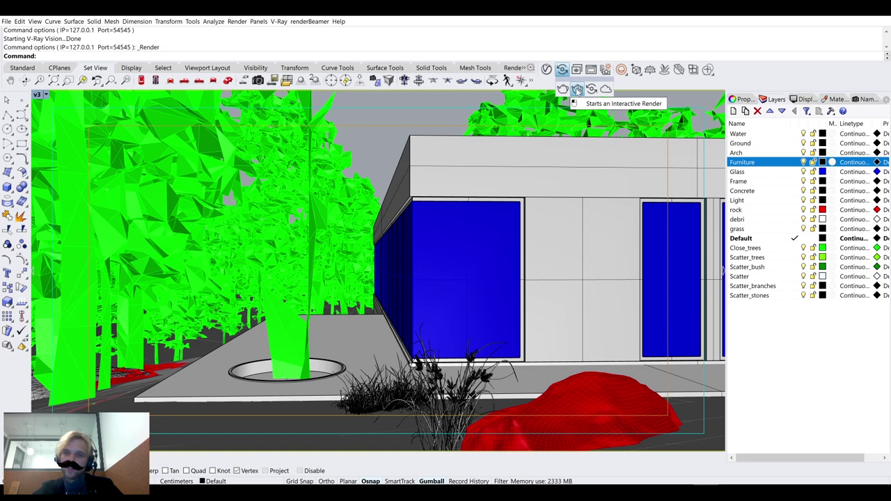
pyautogui.click(577, 90)
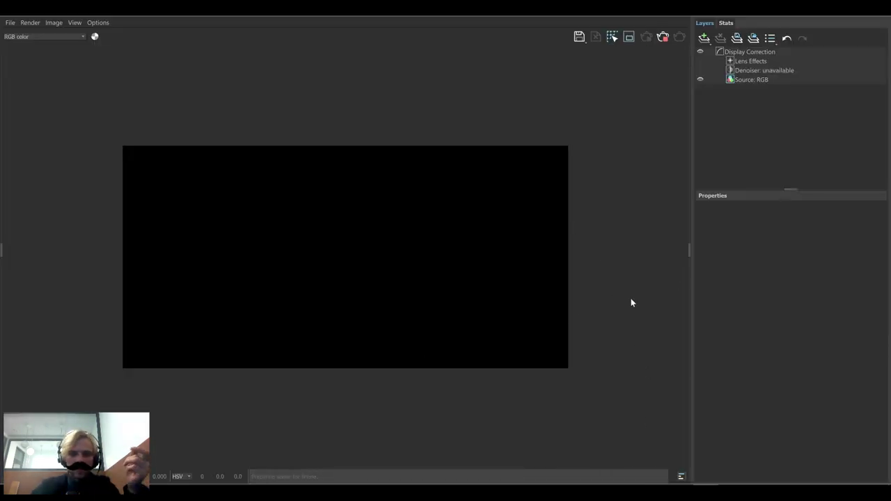
pyautogui.moveTo(690, 252); pyautogui.dragTo(888, 252)
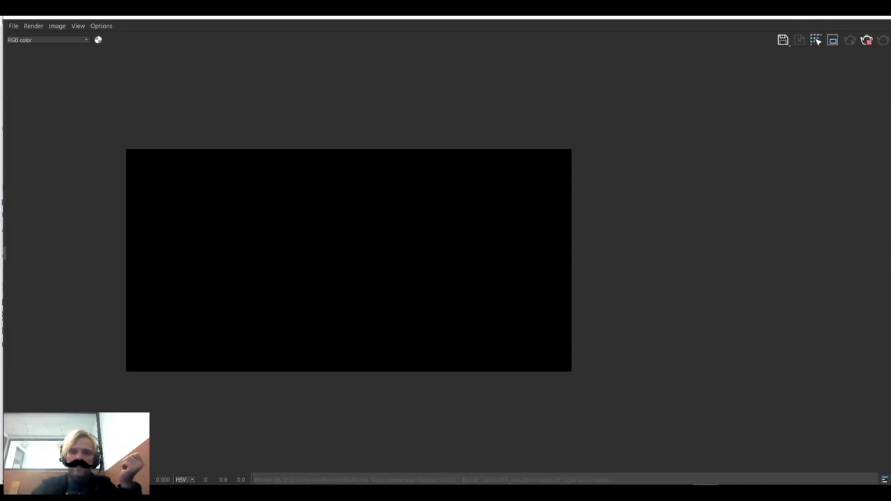
pyautogui.moveTo(69, 10); pyautogui.dragTo(126, 42)
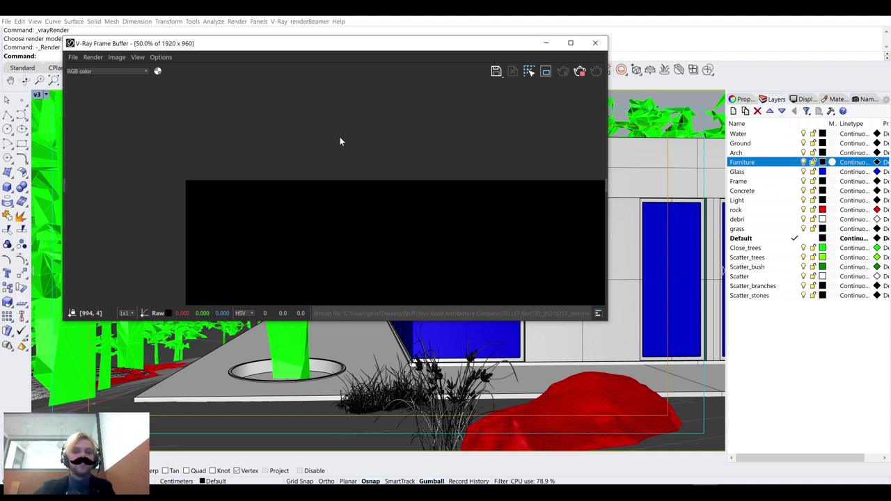
# Check the CPU and memory use of each running process in Task Manager, repositioning the V-Ray Frame Buffer around it
pyautogui.moveTo(383, 49); pyautogui.dragTo(571, 124)
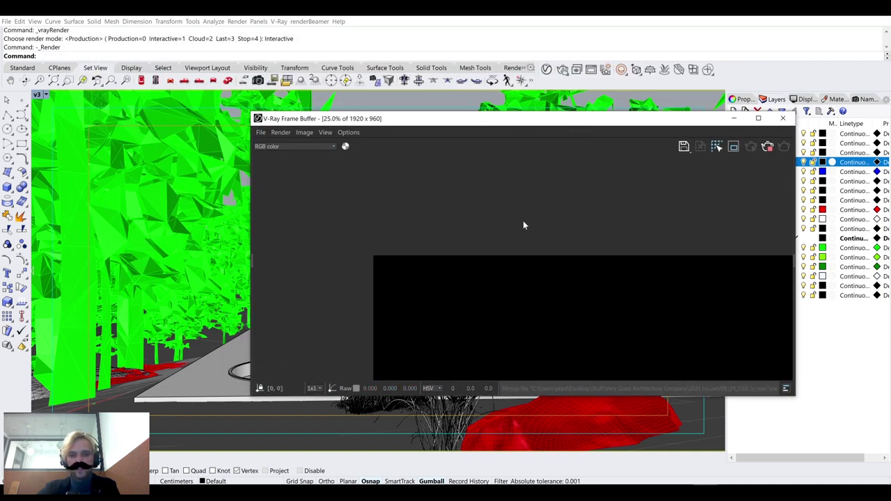
pyautogui.click(773, 444)
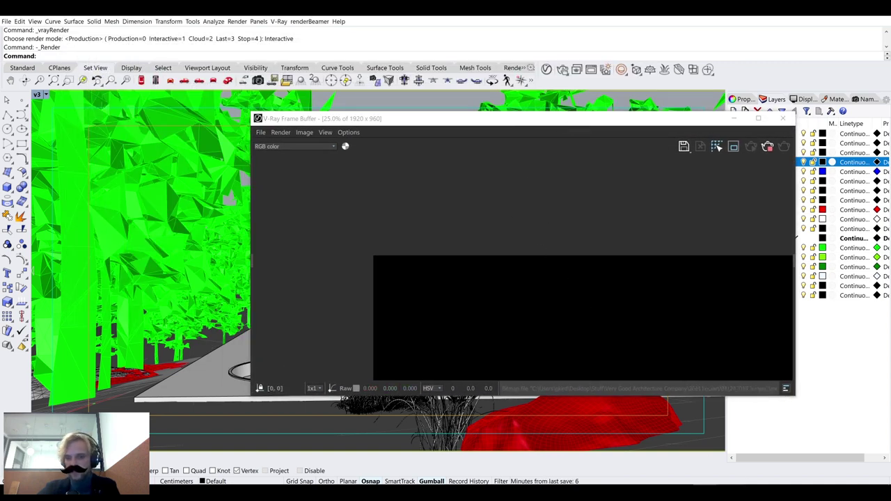
pyautogui.hotkey('ctrl', 'shift', 'Escape')
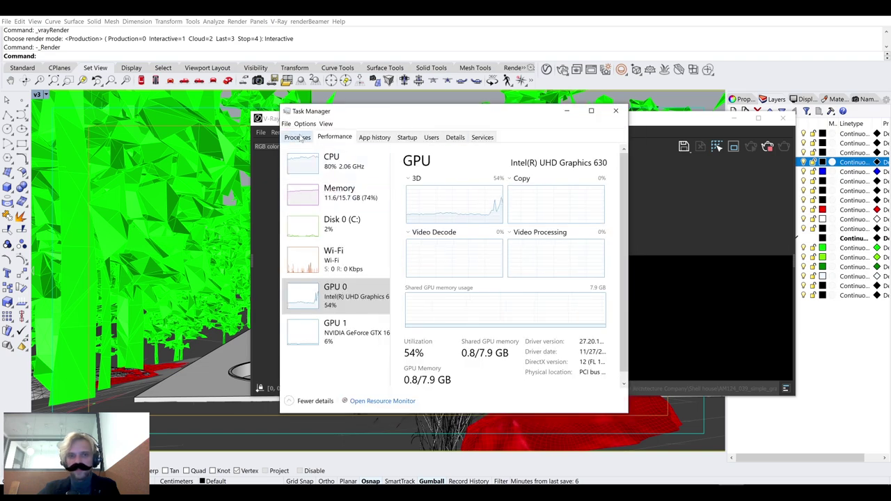
pyautogui.click(300, 137)
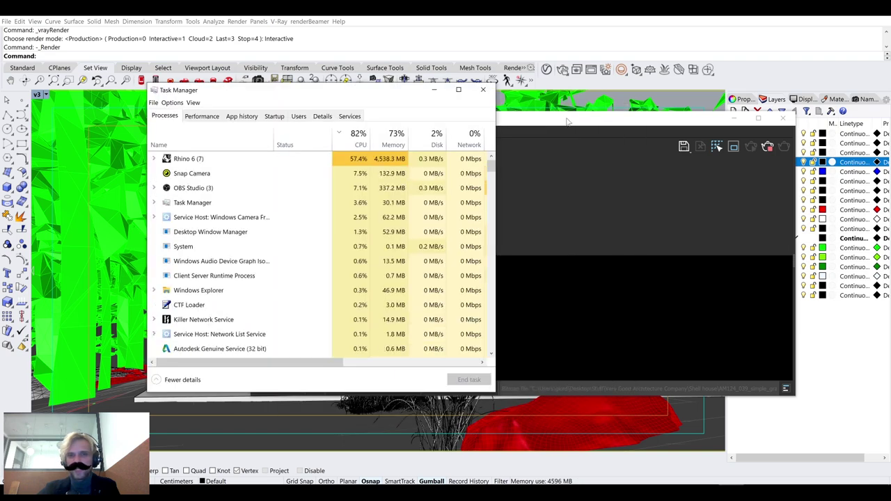
pyautogui.click(480, 88)
pyautogui.moveTo(522, 118); pyautogui.dragTo(353, 60)
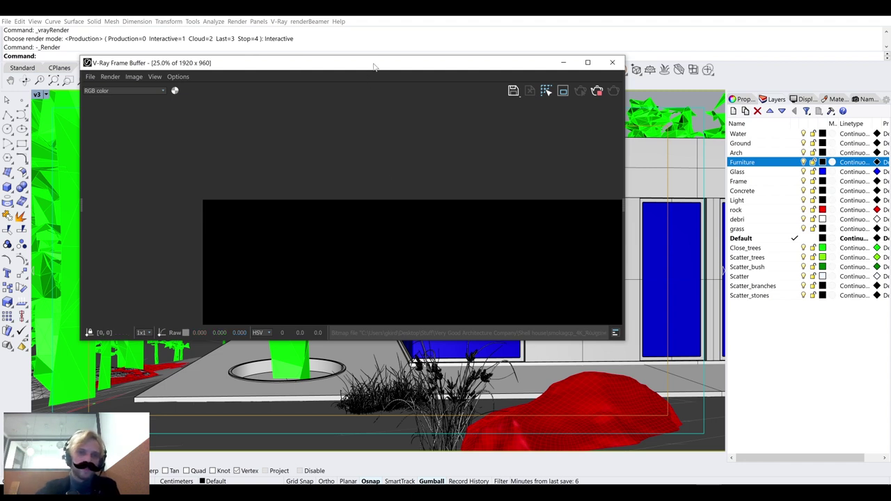
# Examine the viewport display modes and the Shaded mode's color and material usage options, leaving the settings without saving
pyautogui.click(37, 94)
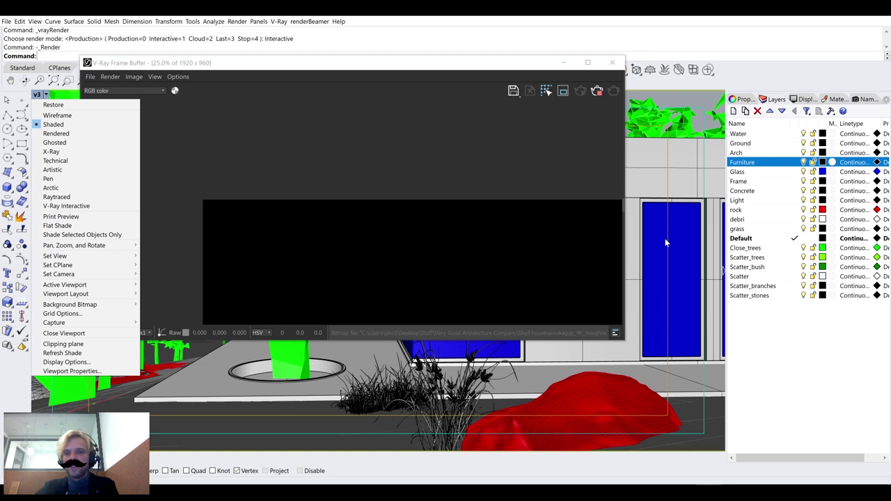
pyautogui.click(686, 97)
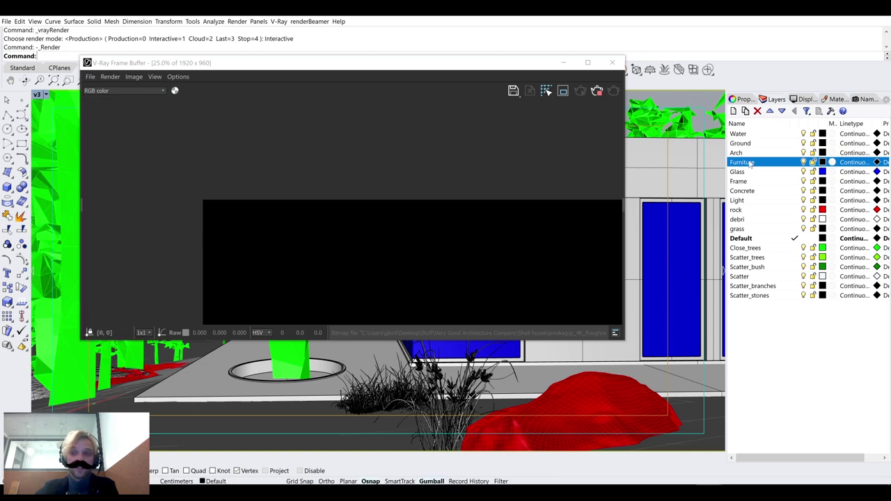
pyautogui.click(808, 99)
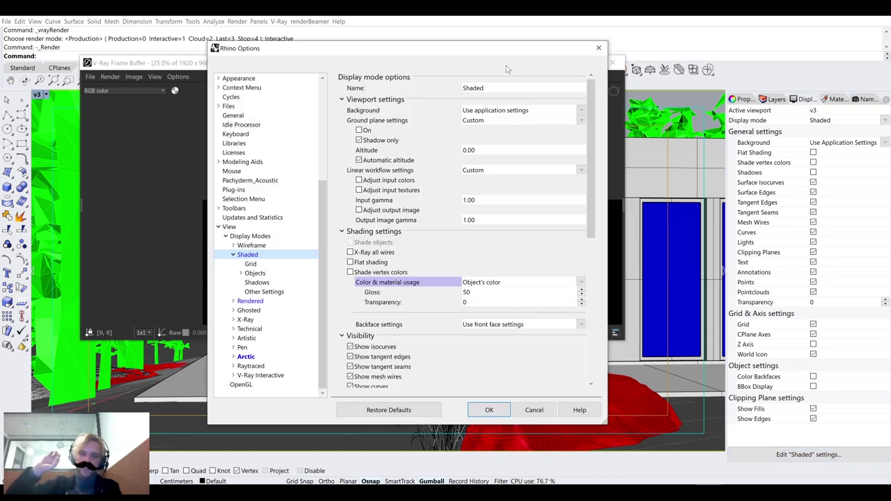
pyautogui.click(561, 283)
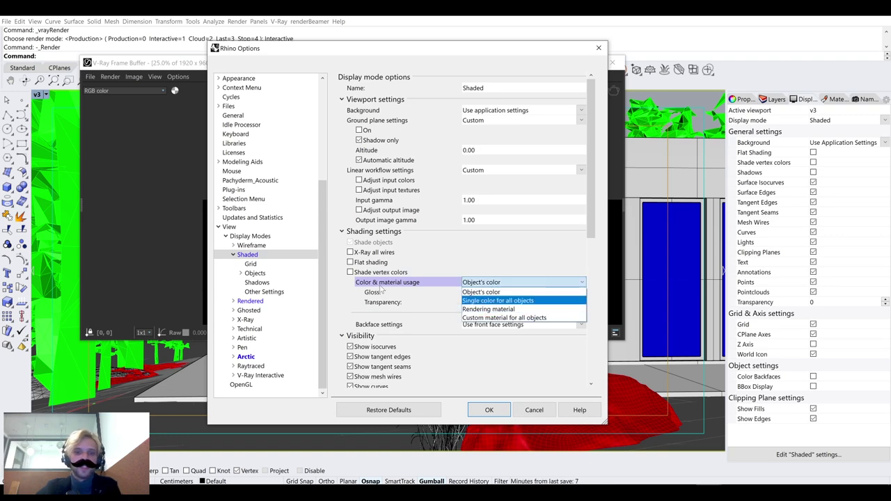
pyautogui.click(548, 377)
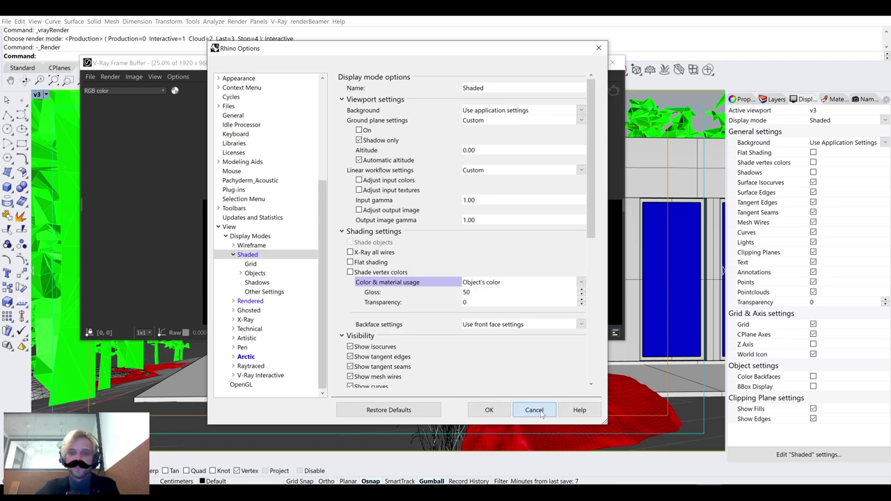
pyautogui.click(534, 410)
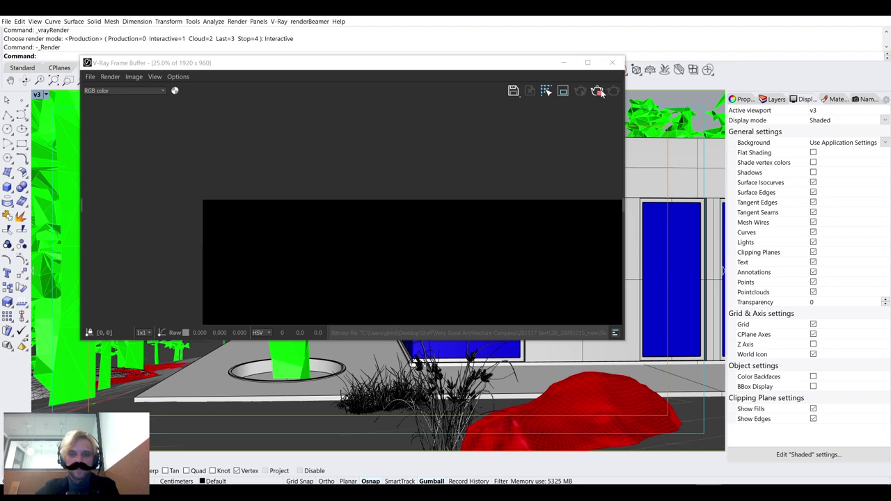
# Close the V-Ray Frame Buffer and zoom out of the finished render 02.jpg in Photoshop
pyautogui.click(613, 63)
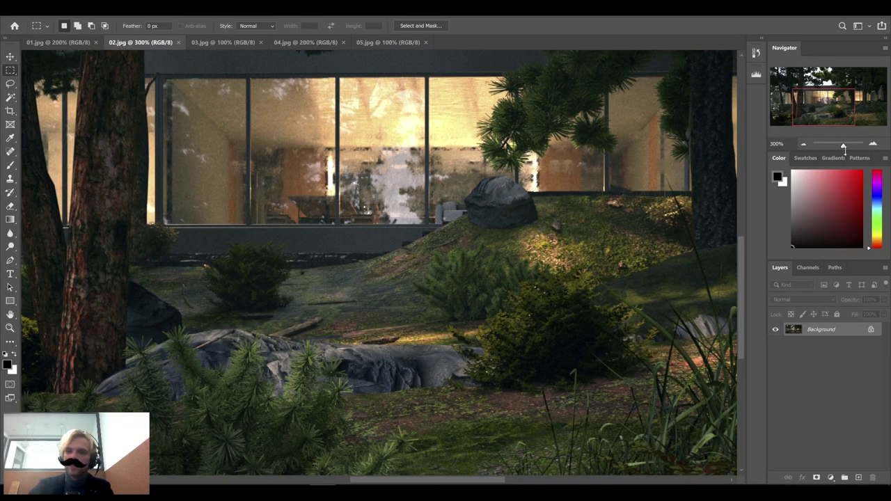
pyautogui.click(806, 144)
pyautogui.click(806, 144)
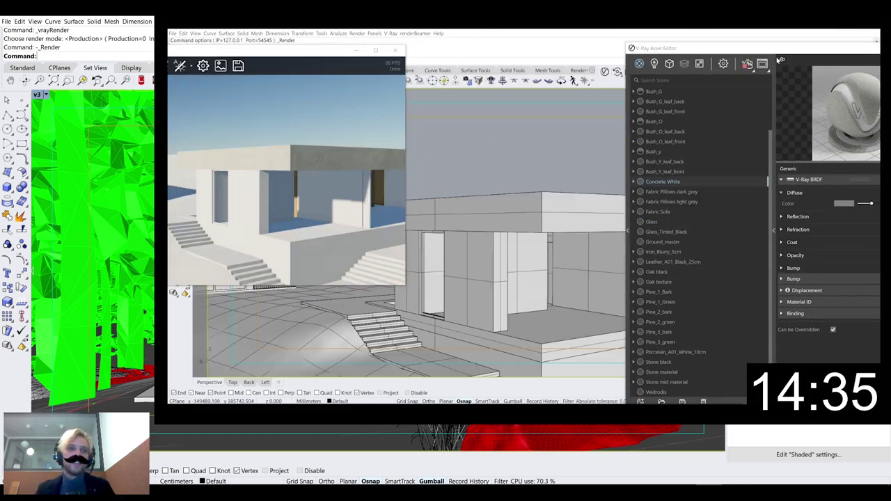
# Create a Metallic_Black material with a reflective coat layer, dark diffuse color, reflection glossiness 0.6 and metalness 1
pyautogui.click(808, 238)
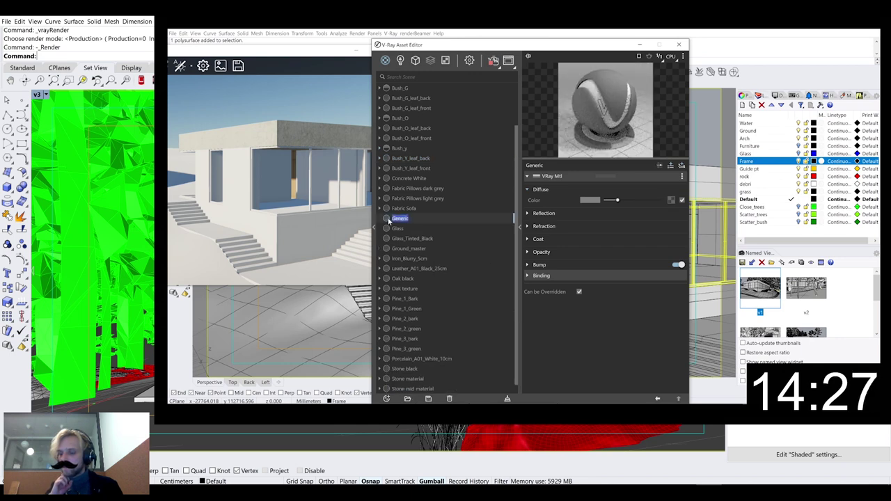
pyautogui.click(671, 165)
pyautogui.click(648, 175)
pyautogui.moveTo(446, 43); pyautogui.dragTo(580, 35)
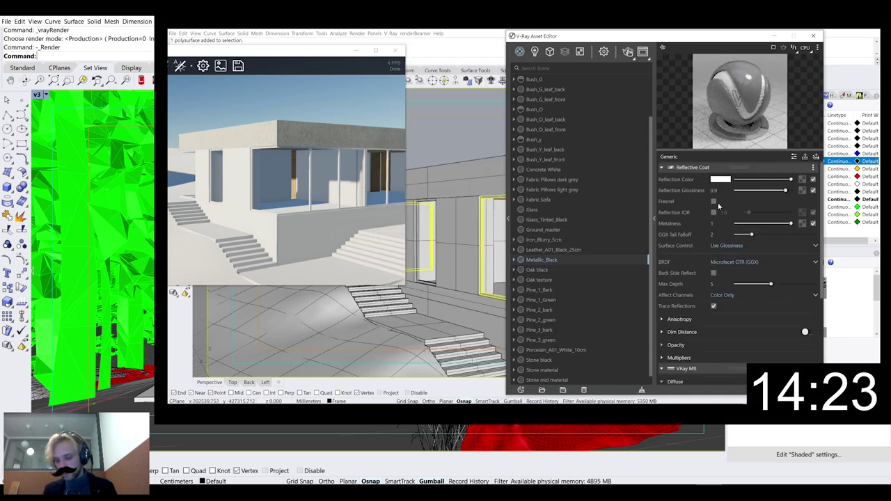
pyautogui.hotkey('ctrl', 'z')
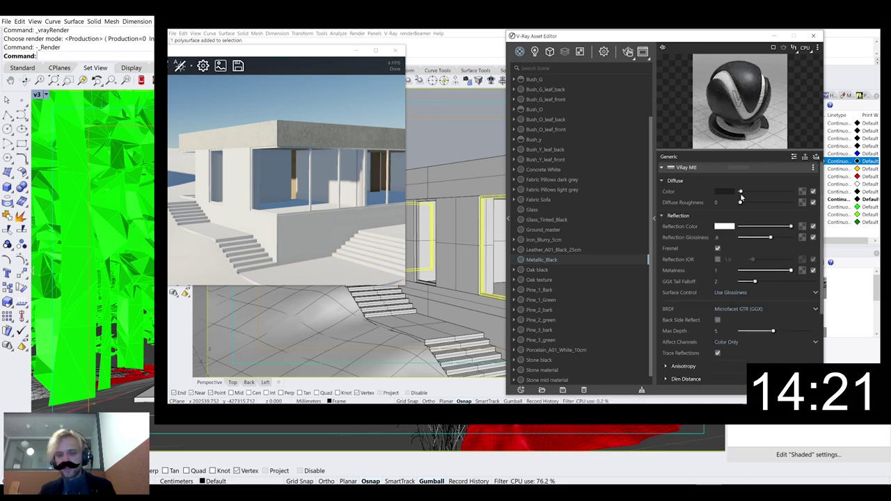
pyautogui.click(655, 221)
pyautogui.moveTo(696, 34); pyautogui.dragTo(779, 61)
pyautogui.click(820, 77)
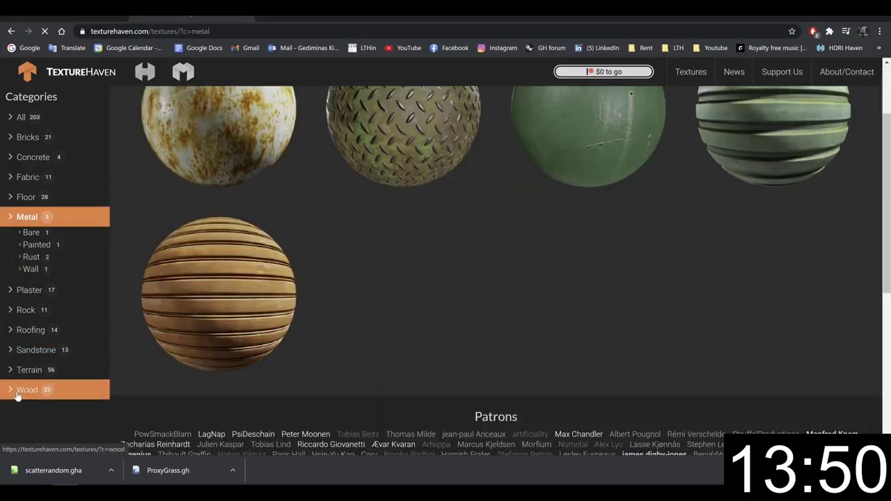
# Open a plank texture from Texture Haven's Wood category, and start V-Ray Vision for the building with the Wood_planks material
pyautogui.click(26, 390)
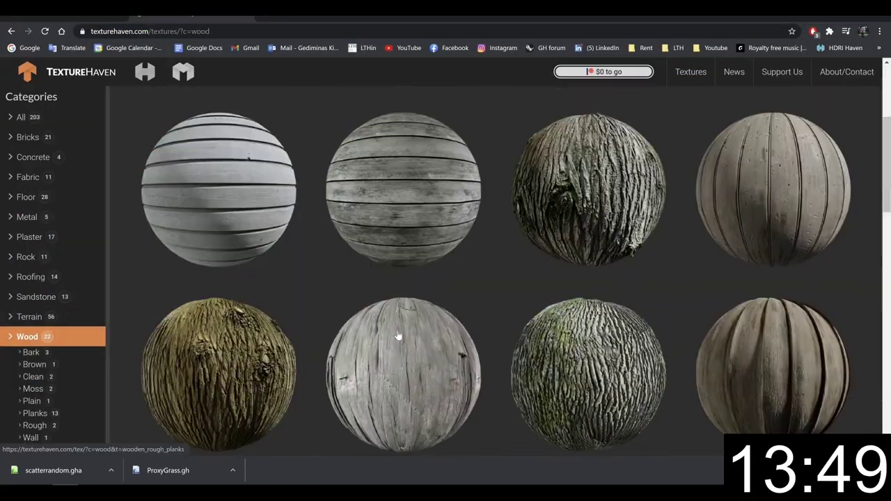
pyautogui.click(239, 223)
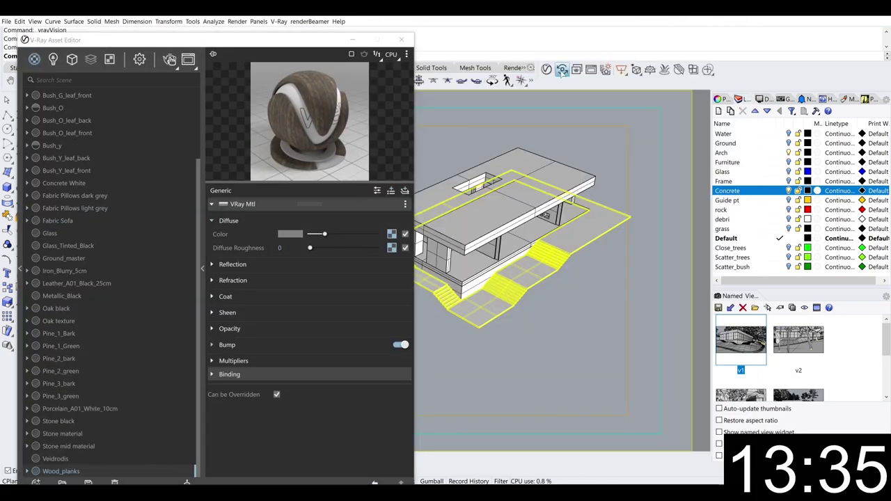
pyautogui.click(562, 70)
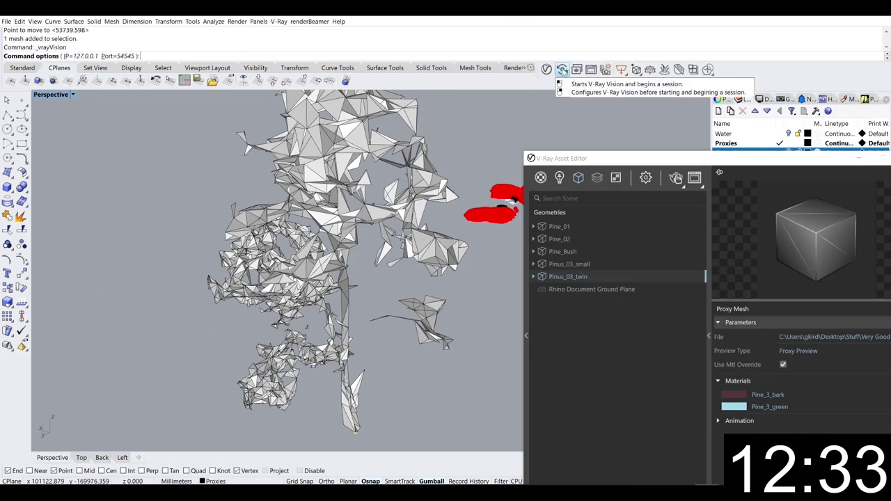
# Start V-Ray Vision for the pine proxies and copy the selected pine from the base of its trunk
pyautogui.click(563, 69)
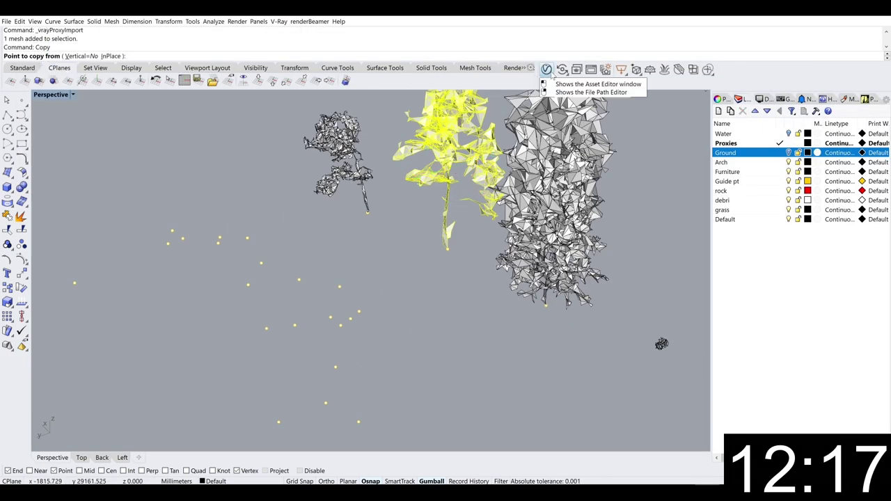
pyautogui.click(447, 249)
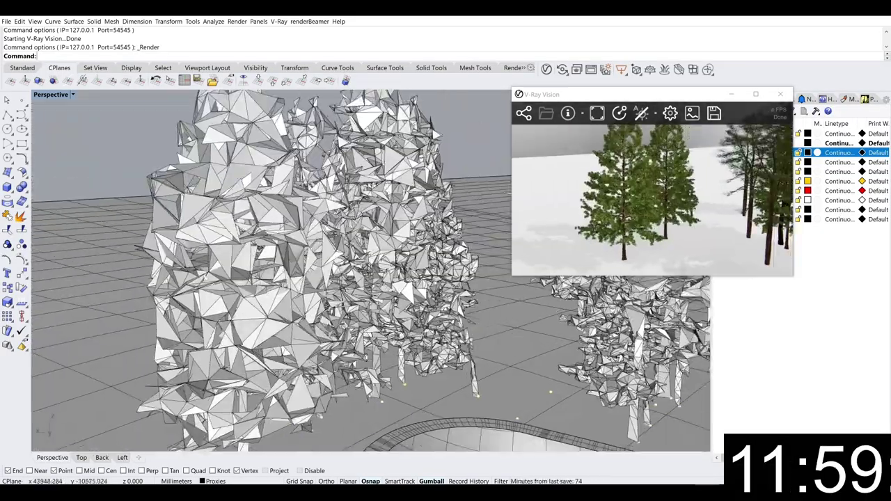
# Delete unwanted pine proxies one by one from the tree group beside the house while previewing in V-Ray Vision
pyautogui.click(309, 249)
pyautogui.press('Delete')
pyautogui.press('Delete')
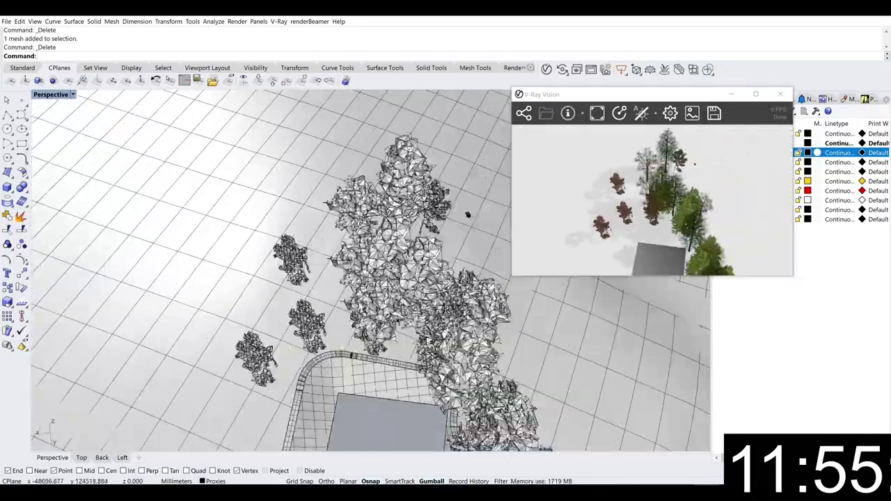
pyautogui.click(434, 235)
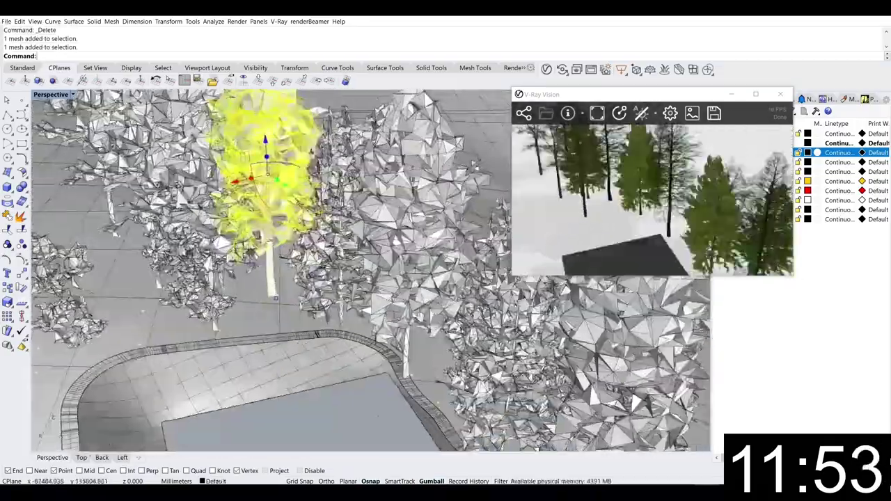
pyautogui.press('Delete')
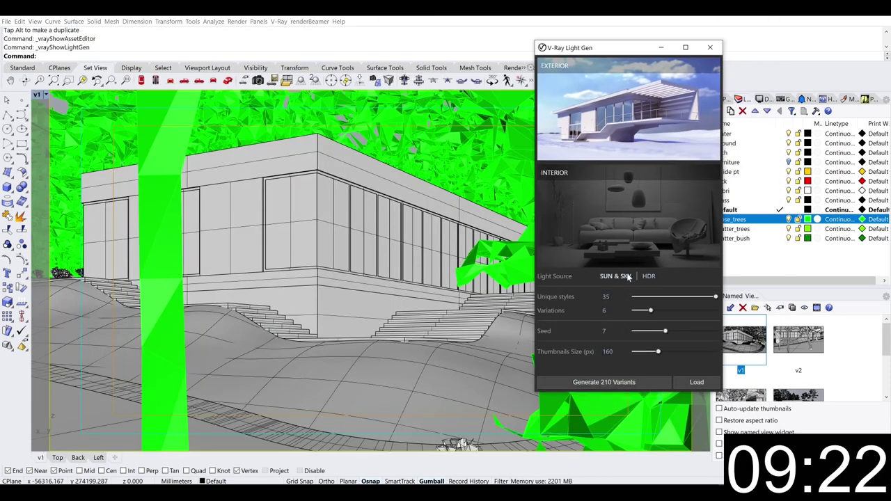
# Generate 210 exterior lighting variants in V-Ray Light Gen, repeat the generation with seed 13 and stop it
pyautogui.click(619, 383)
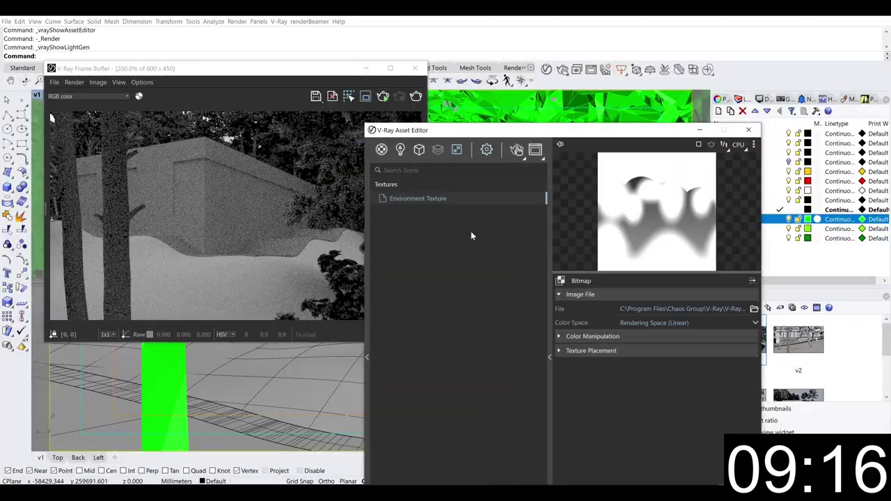
pyautogui.click(517, 150)
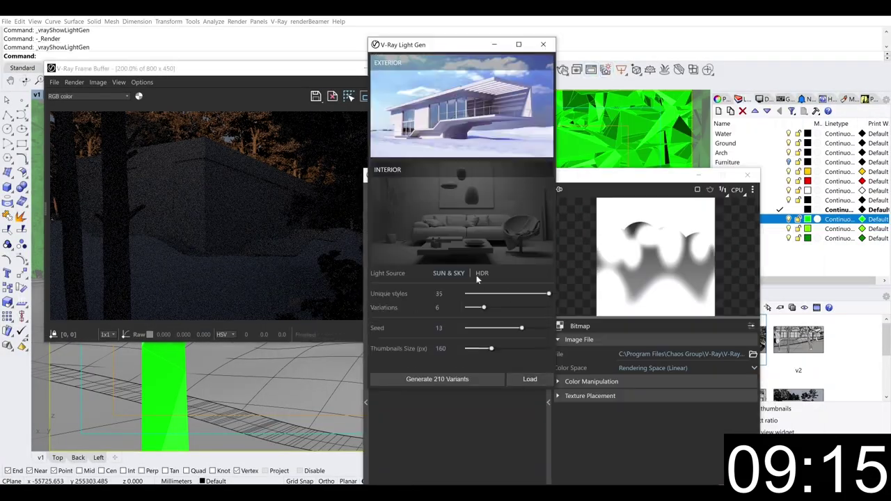
pyautogui.click(456, 380)
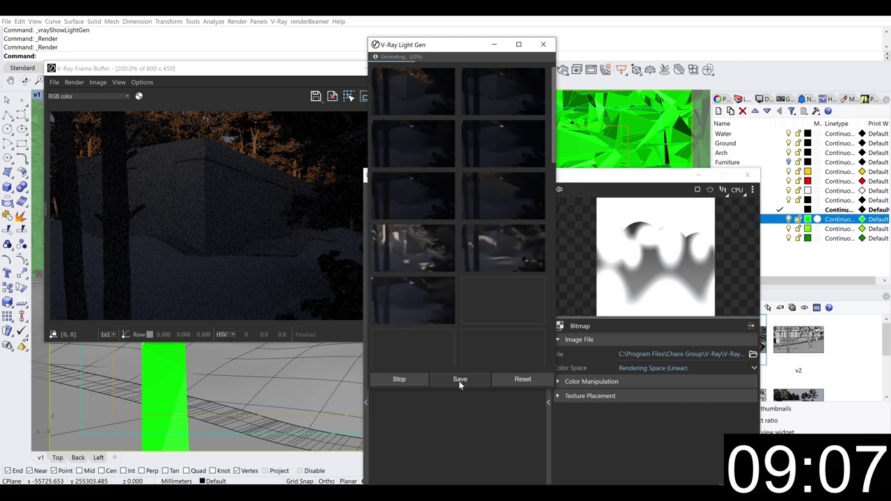
pyautogui.click(417, 380)
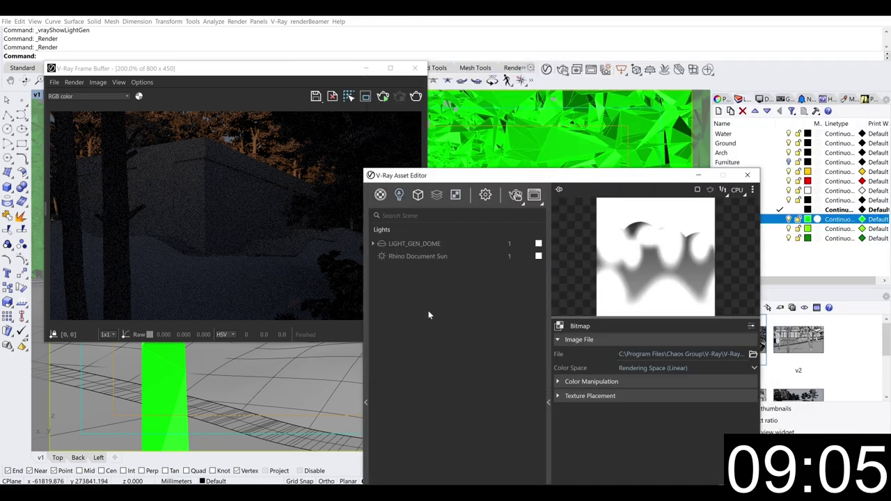
pyautogui.click(464, 121)
pyautogui.click(549, 59)
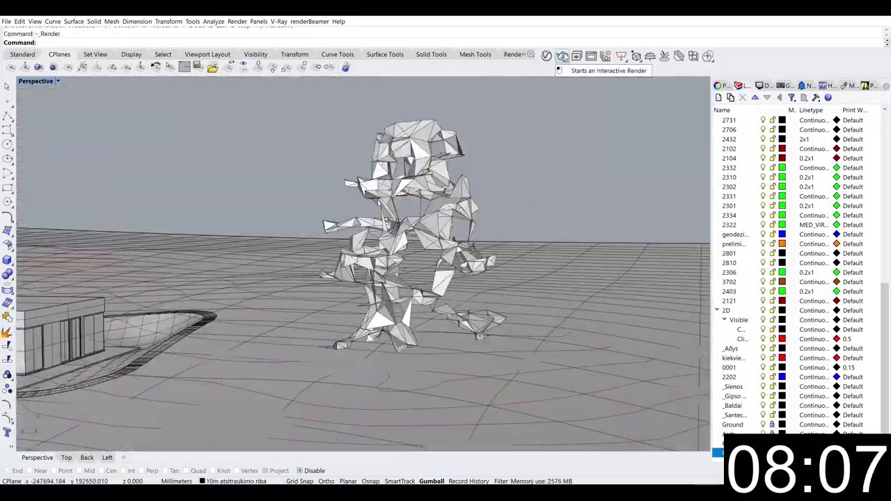
# Start an interactive V-Ray render of the tree proxy, and finish placing points around the house on the Guide pt layer
pyautogui.click(562, 55)
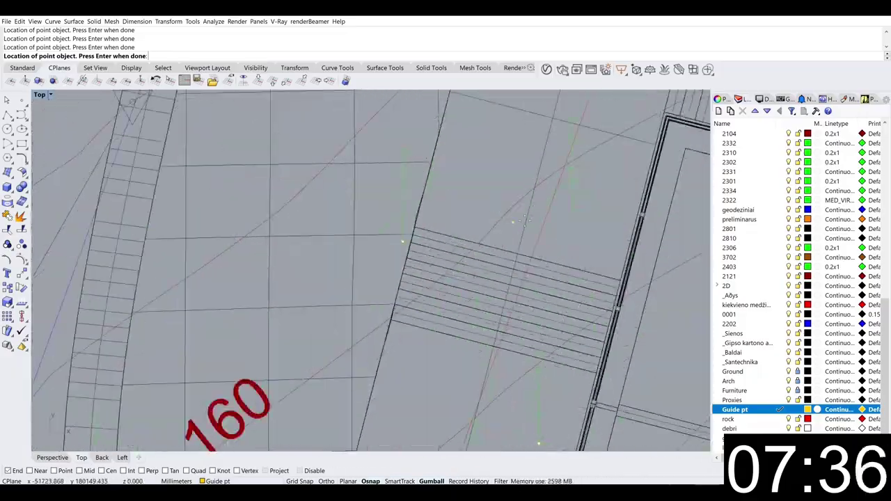
pyautogui.scroll(-15, 525, 221)
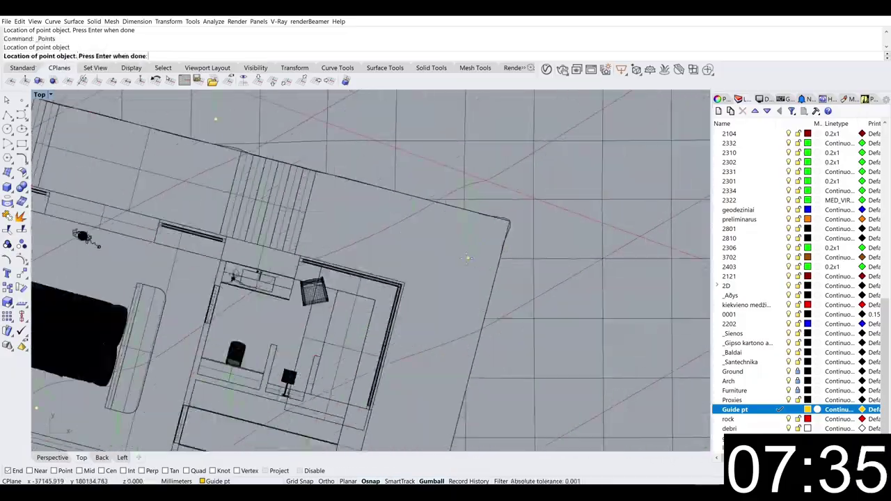
pyautogui.press('Return')
pyautogui.scroll(-10, 371, 263)
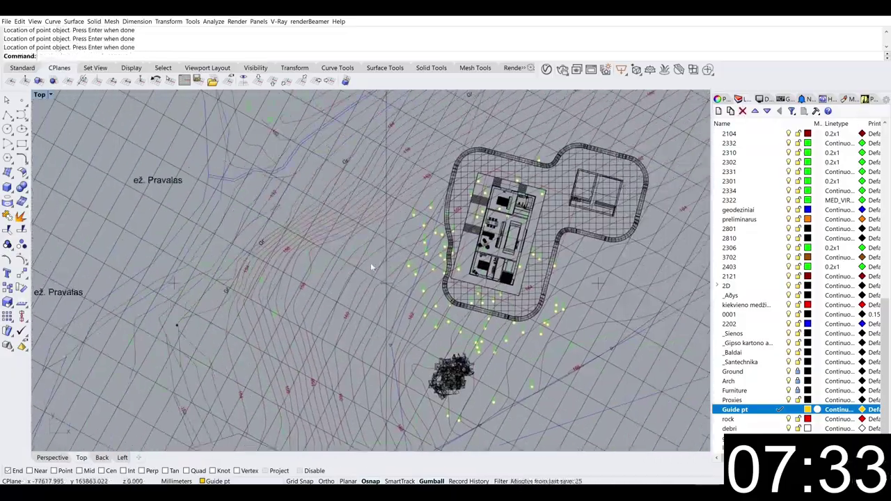
# Delete the survey linework around the terrain in the perspective view and unlock all locked objects
pyautogui.hotkey('ctrl', 'Tab')
pyautogui.scroll(5, 462, 296)
pyautogui.press('Delete')
pyautogui.scroll(-2, 479, 309)
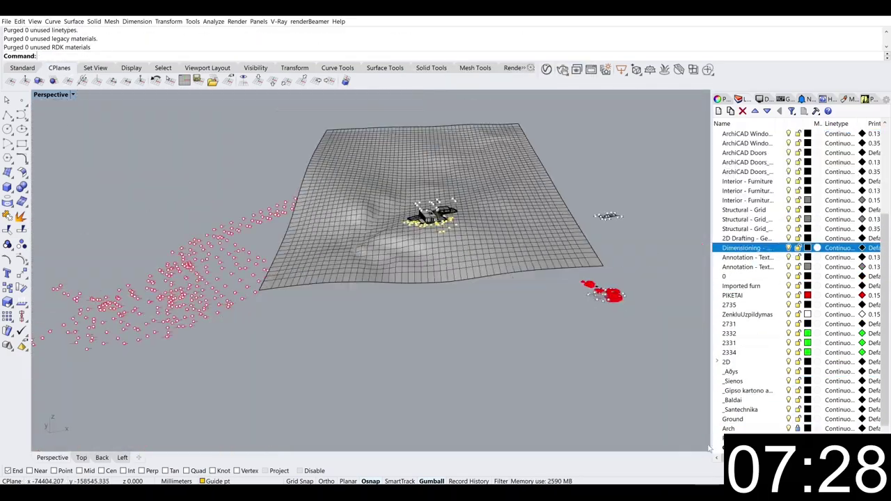
pyautogui.write('Unlock')
pyautogui.press('Return')
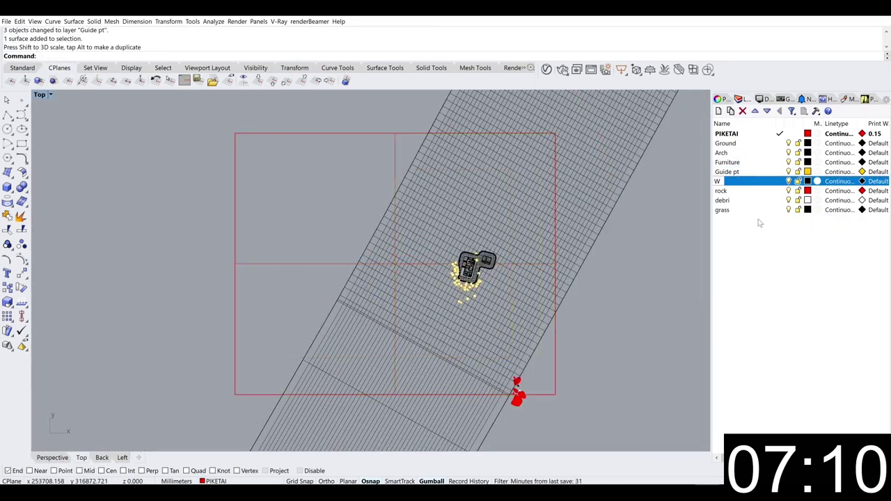
# Name the new layer Water and move the selected surface onto it
pyautogui.write('ater')
pyautogui.press('Return')
pyautogui.rightClick(752, 181)
pyautogui.click(781, 209)
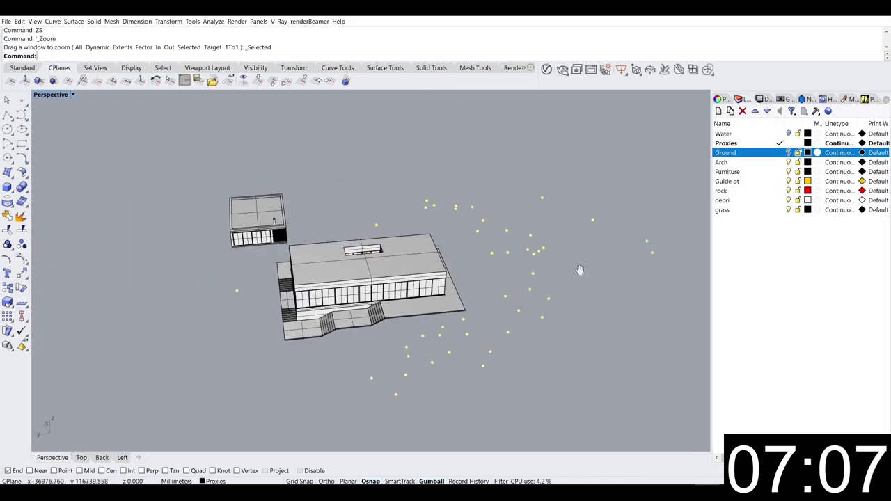
# Import the Pine_01 tree proxy, look through the project textures, and assign Pine_1_Green to the proxy's first material slot
pyautogui.click(635, 70)
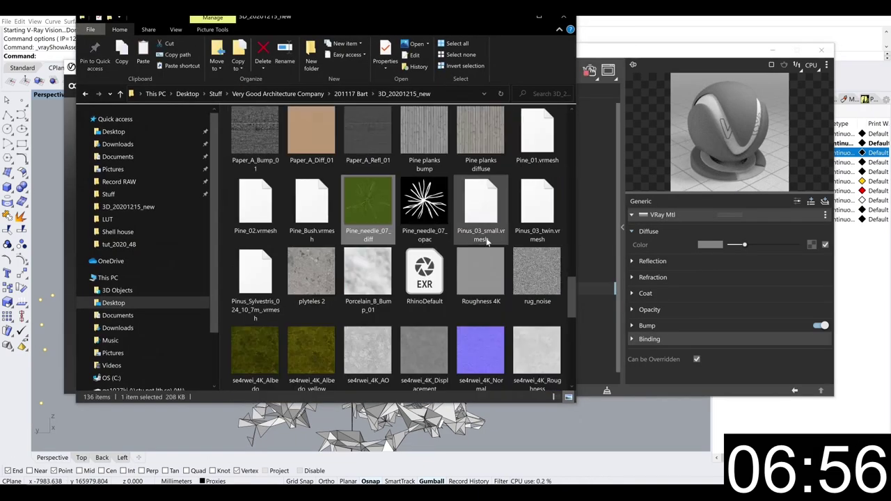
pyautogui.scroll(10, 418, 244)
pyautogui.click(425, 139)
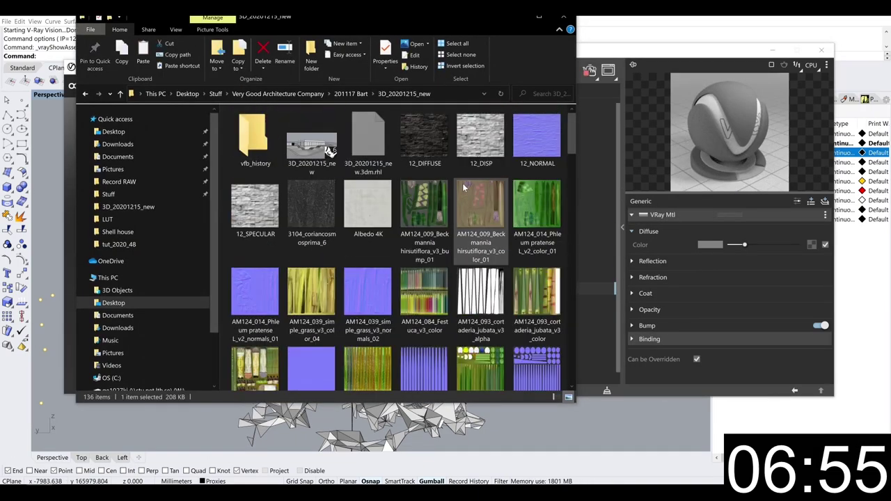
pyautogui.scroll(-5, 339, 150)
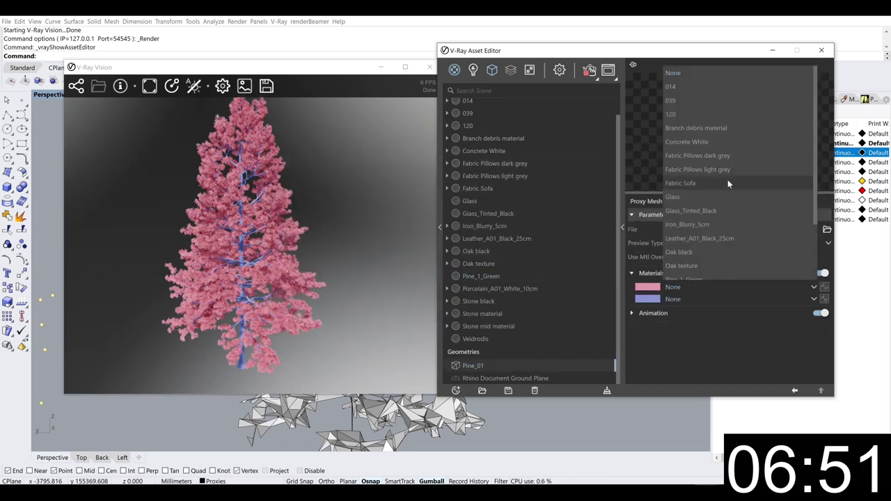
pyautogui.click(684, 278)
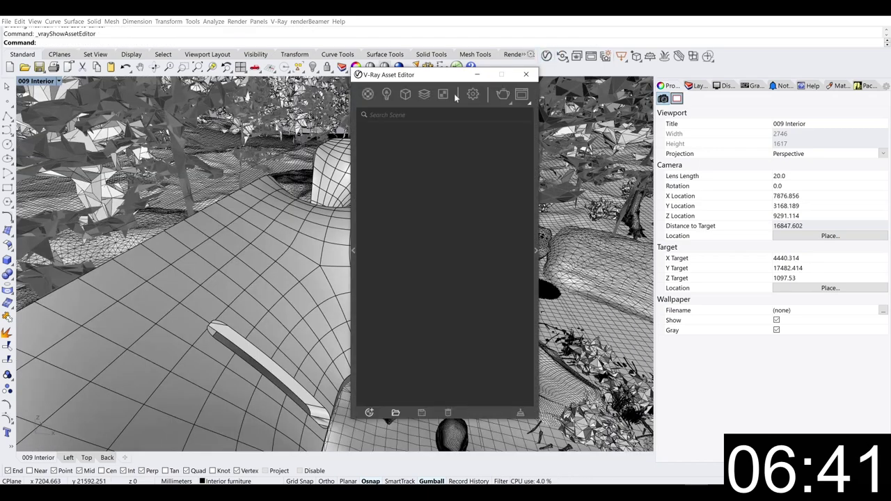
# Check the pine materials in the reference scene and load a pine bitmap from 3D_20201215_new into Pine_1_Green's diffuse colour
pyautogui.click(552, 242)
pyautogui.click(401, 183)
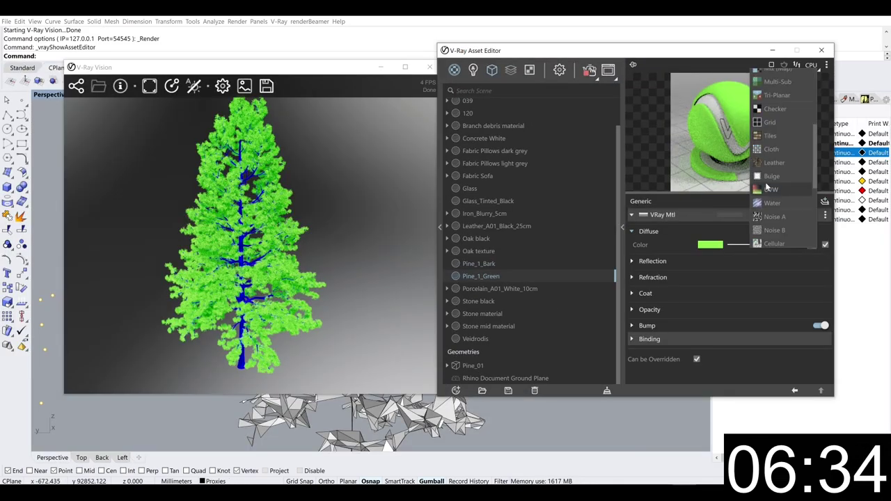
pyautogui.click(767, 187)
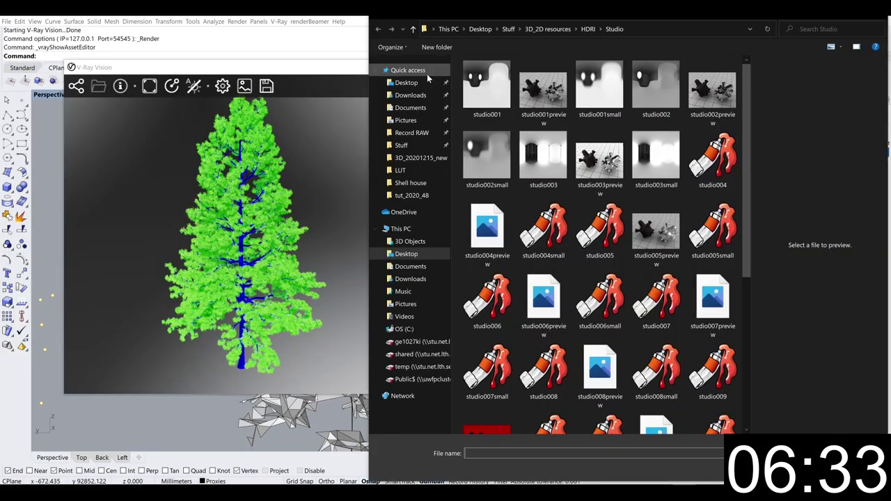
pyautogui.scroll(-5, 613, 220)
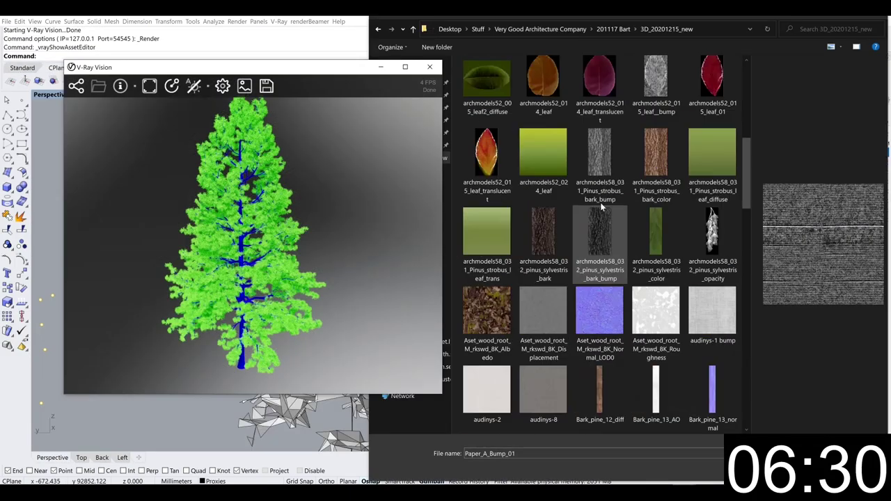
pyautogui.scroll(6, 484, 256)
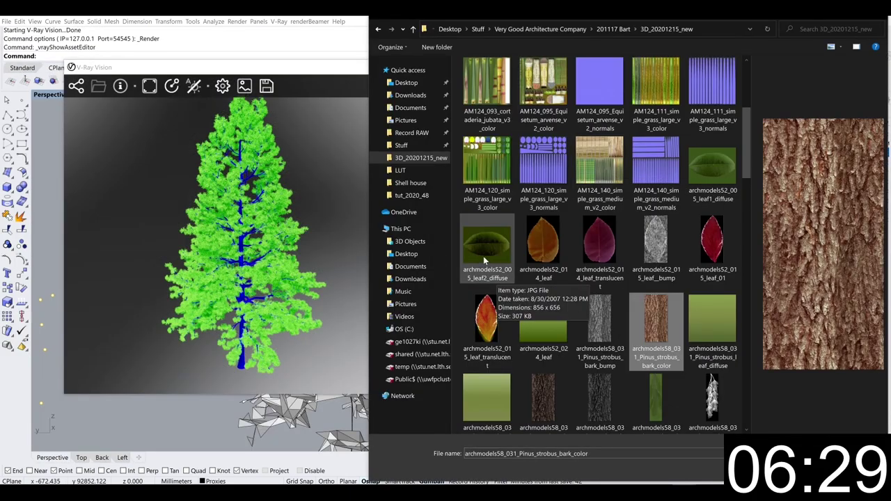
pyautogui.scroll(-3, 615, 304)
pyautogui.doubleClick(712, 382)
pyautogui.click(815, 390)
# Add a mapped translucency attribute to Pine_1_Green and inspect the whole tree in V-Ray Vision
pyautogui.click(636, 339)
pyautogui.click(780, 344)
pyautogui.click(776, 80)
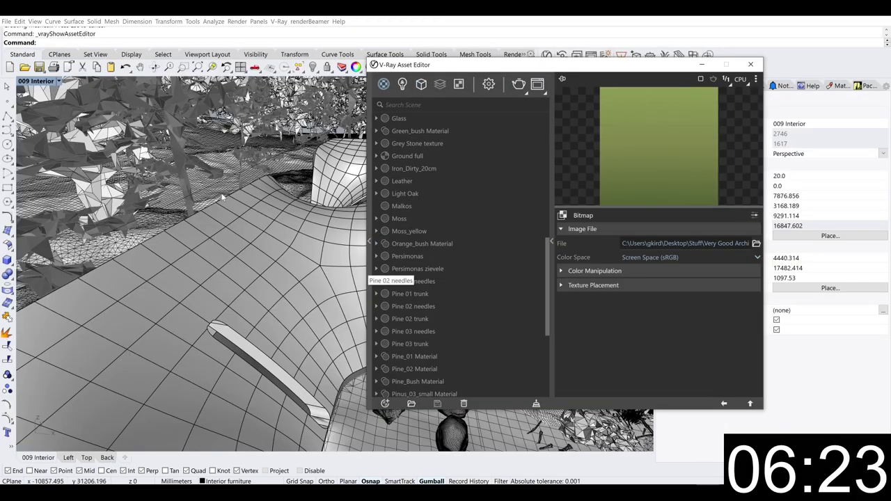
pyautogui.click(223, 86)
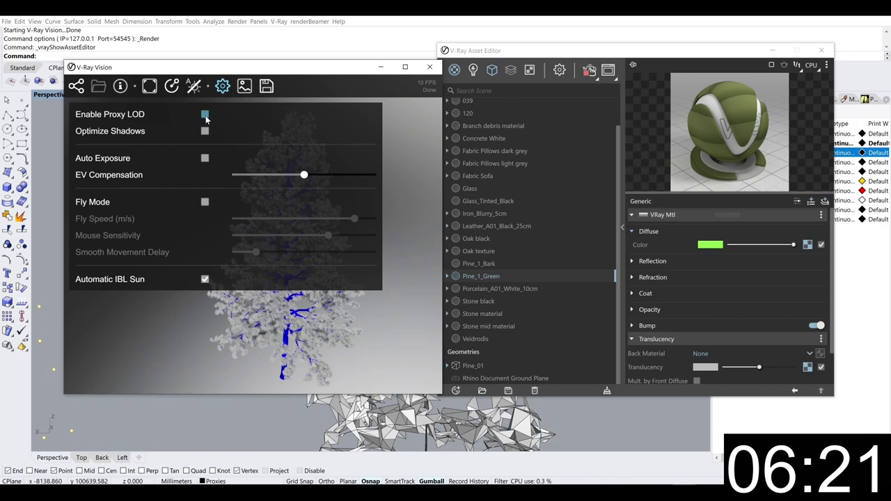
pyautogui.click(149, 85)
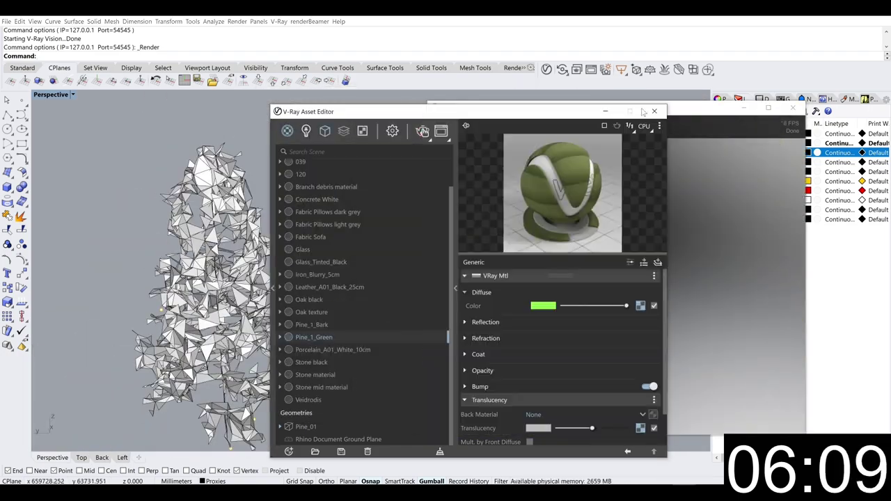
# Import the Pine_02 tree proxy and set up its Pine_2_green and Pine_2_bark materials, using the reference scene as a guide
pyautogui.click(621, 69)
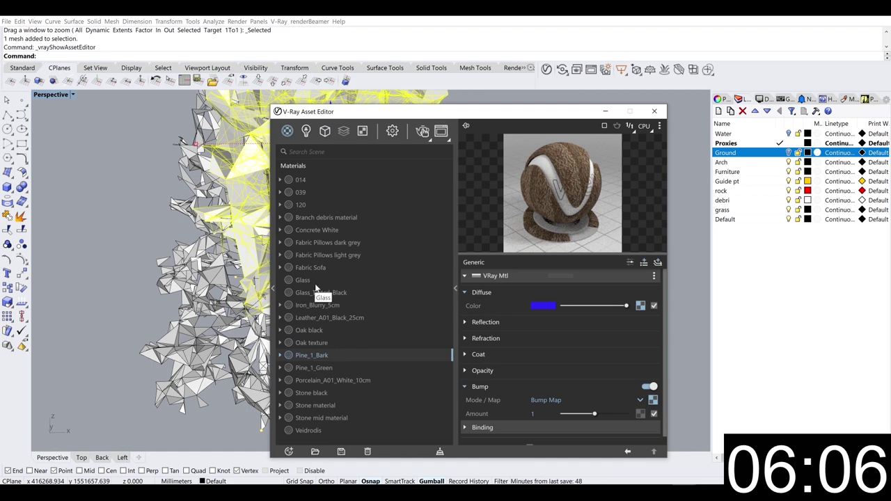
pyautogui.write('Gen')
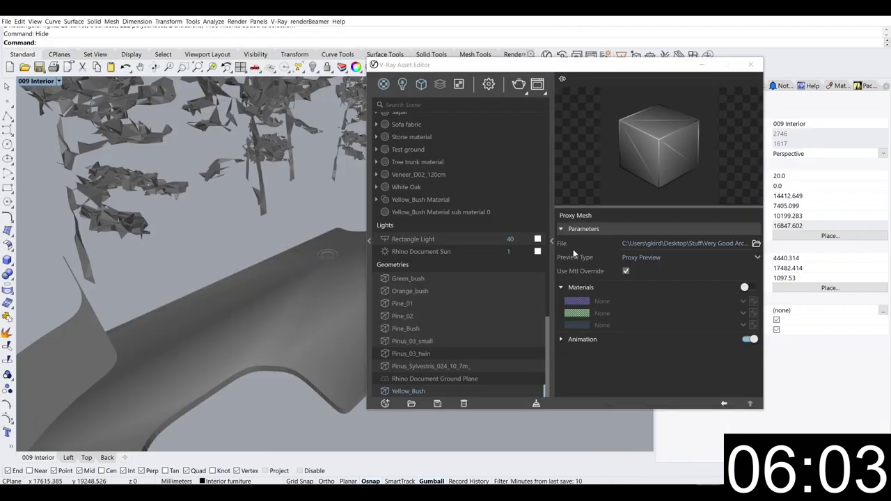
pyautogui.click(440, 256)
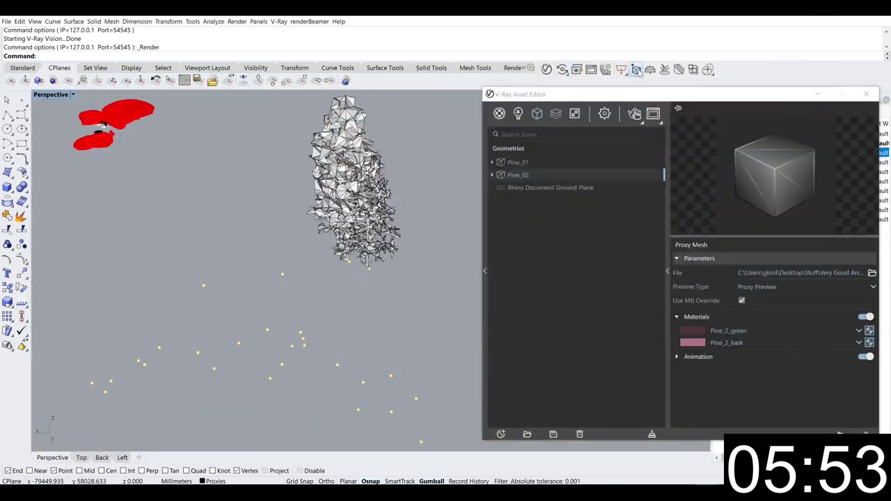
# Import the Pine_Bush proxy beside the trees and assign Pine_1_Bark and Pine_1_Green to its two material slots
pyautogui.click(636, 70)
pyautogui.click(600, 405)
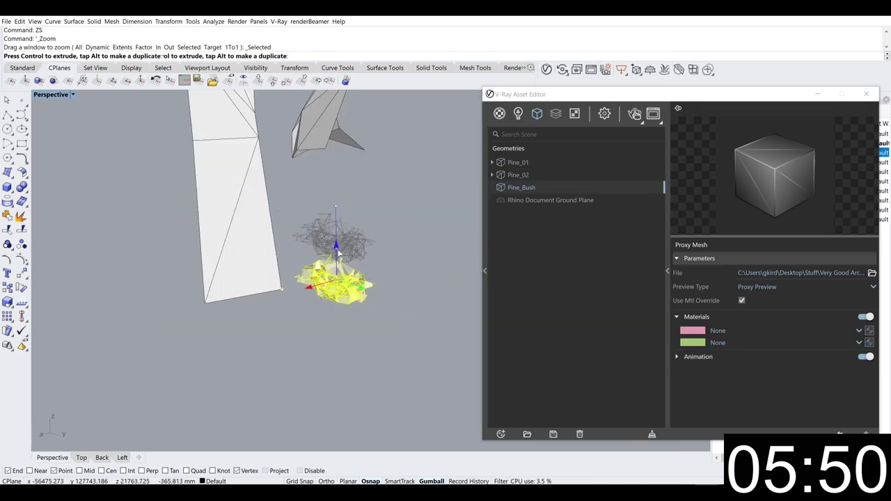
pyautogui.click(577, 70)
pyautogui.moveTo(504, 91); pyautogui.dragTo(656, 82)
pyautogui.scroll(-5, 261, 255)
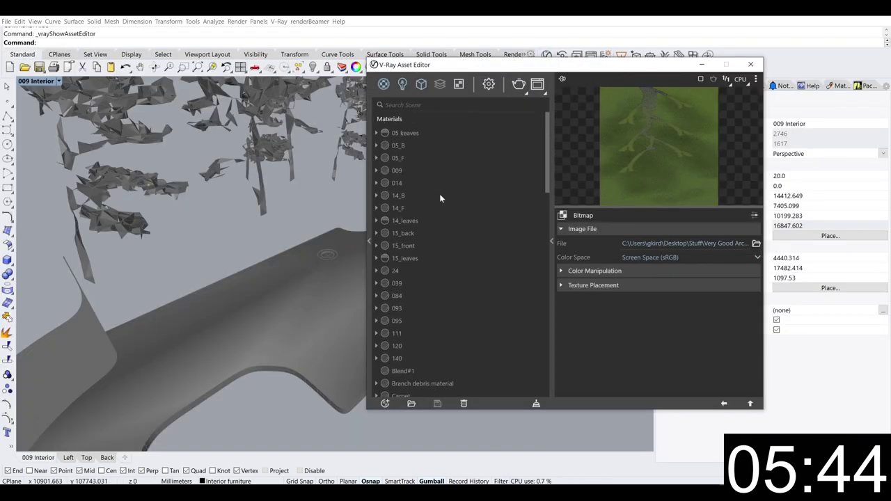
pyautogui.scroll(-15, 440, 198)
pyautogui.click(427, 353)
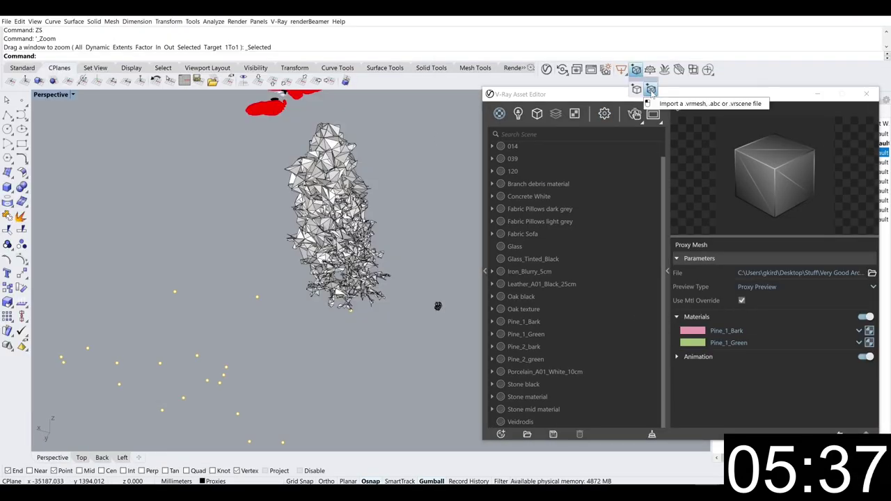
# Import the Pinus_03_small.vrmesh tree proxy from the Shell house folder
pyautogui.click(651, 90)
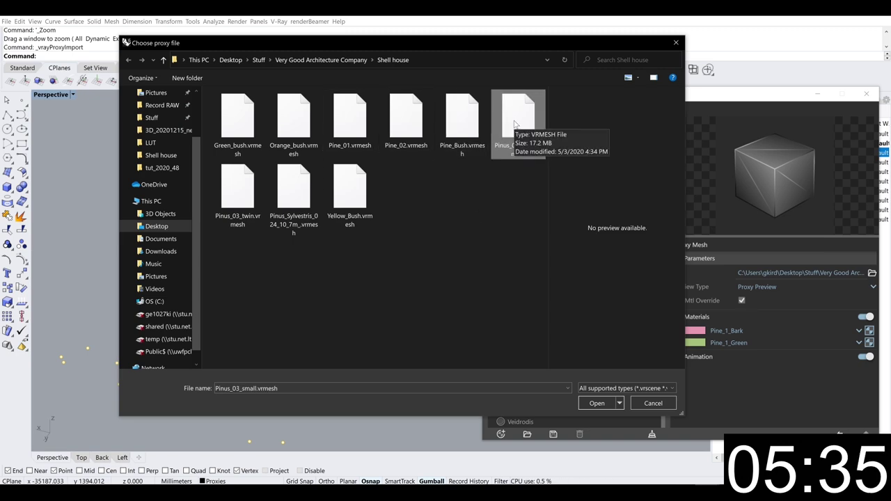
pyautogui.click(604, 405)
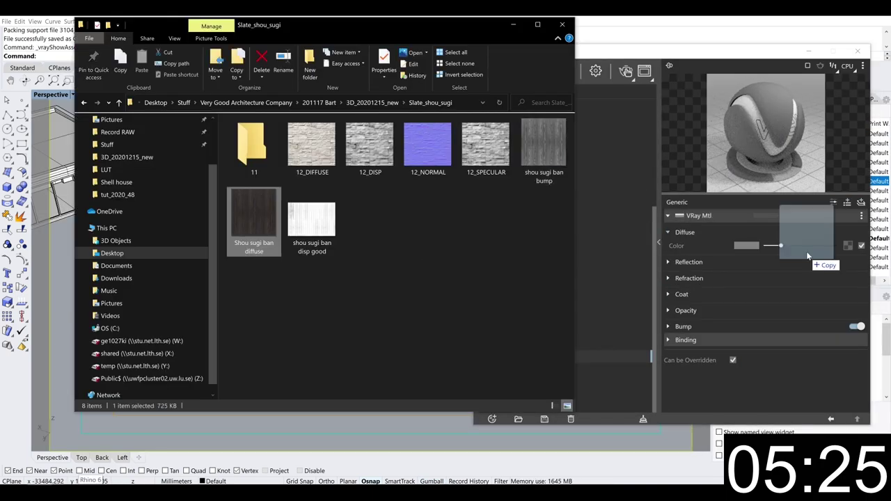
# Apply the shou sugi ban diffuse, bump and displacement textures to the new material and check it in an interactive render
pyautogui.moveTo(794, 250); pyautogui.dragTo(633, 207)
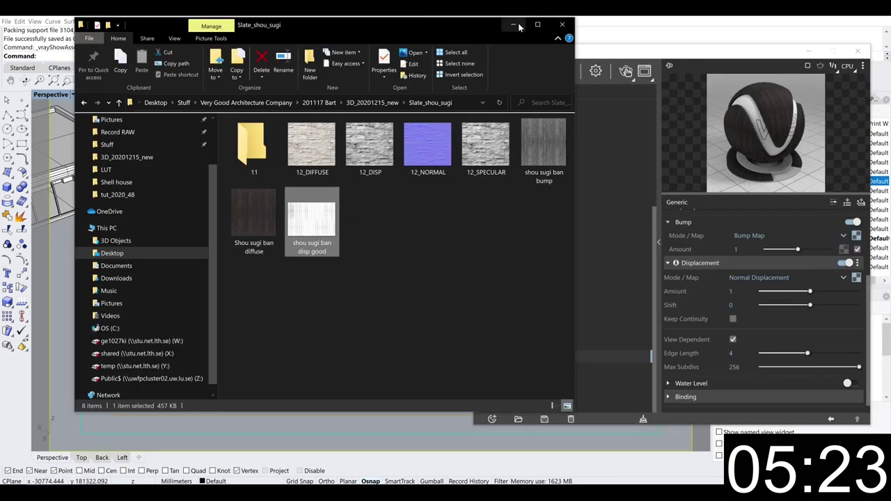
pyautogui.click(514, 25)
pyautogui.click(626, 70)
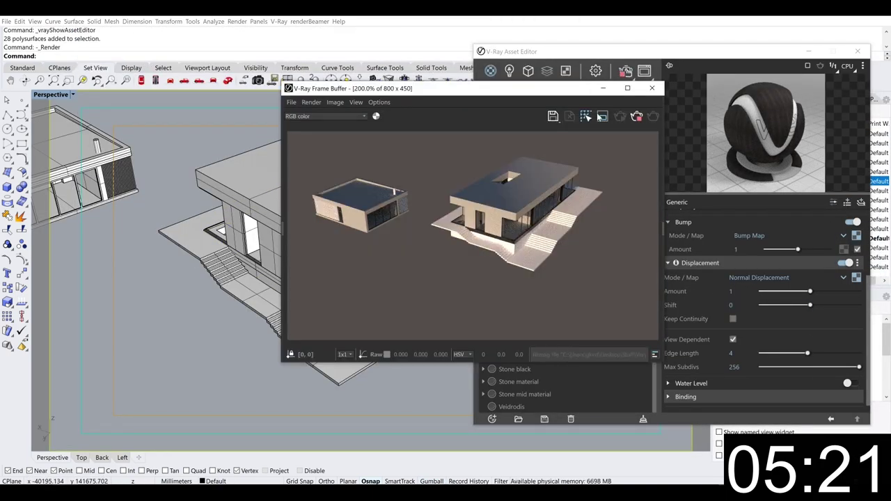
pyautogui.scroll(3, 308, 251)
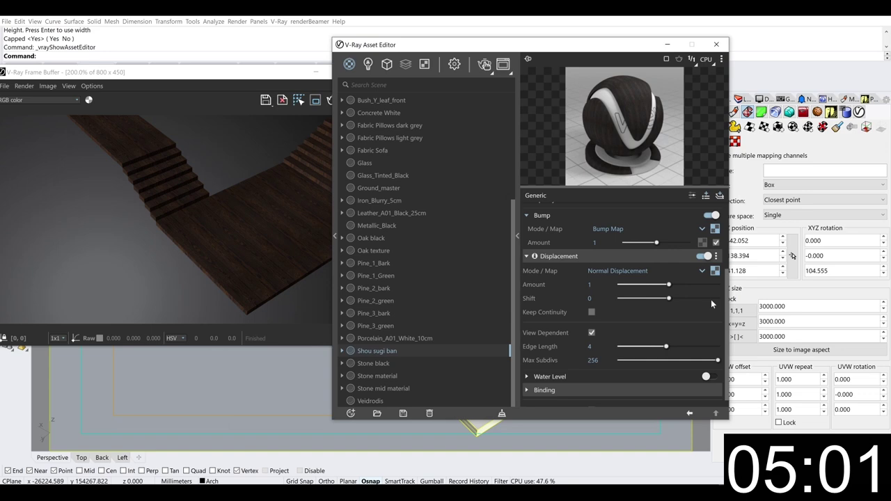
pyautogui.scroll(3, 711, 304)
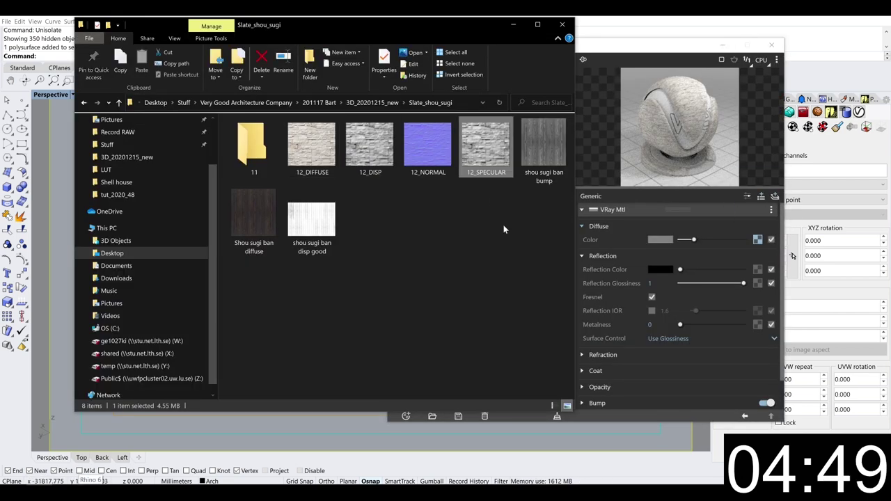
# Map 12_SPECULAR to the Slate material's reflection glossiness and add 12_NORMAL to its bump
pyautogui.click(739, 141)
pyautogui.rightClick(758, 284)
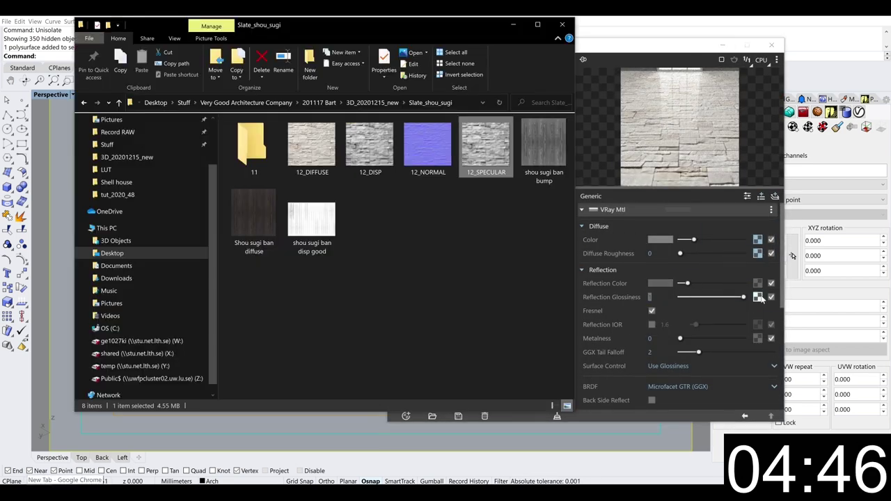
pyautogui.click(582, 270)
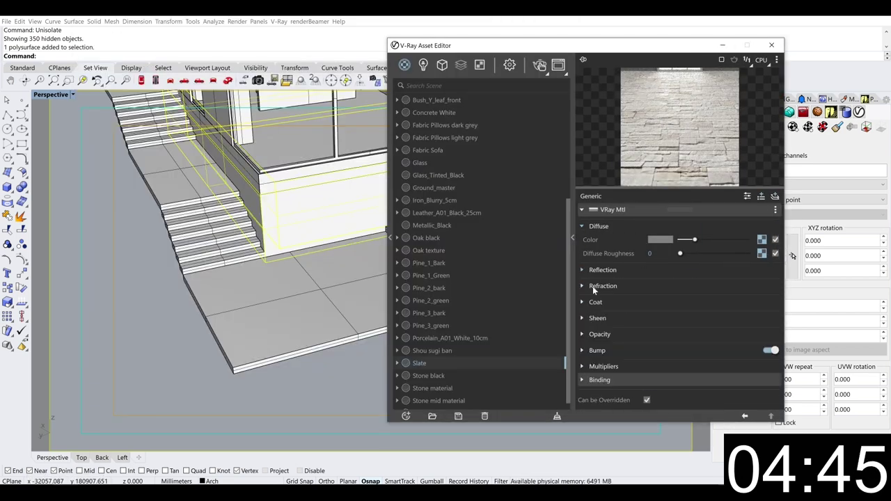
pyautogui.moveTo(430, 144); pyautogui.dragTo(770, 339)
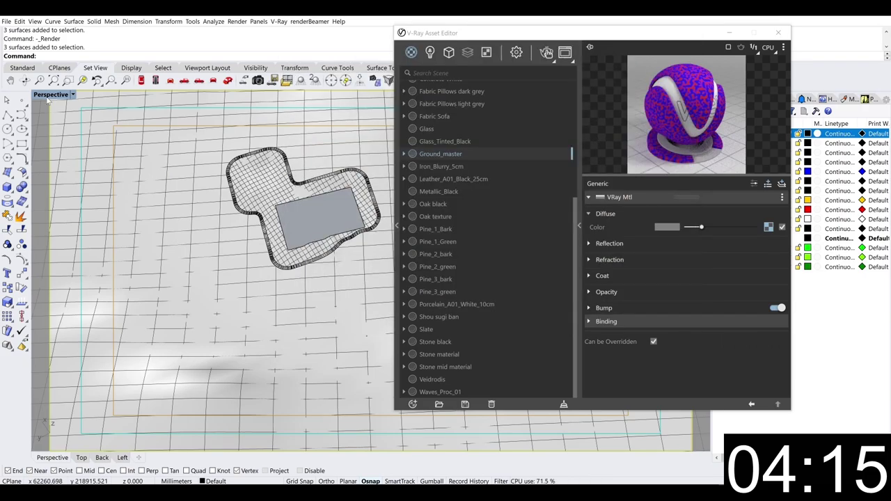
# Create a Generic V-Ray material for the ground textures alongside Ground_master
pyautogui.moveTo(626, 34); pyautogui.dragTo(559, 92)
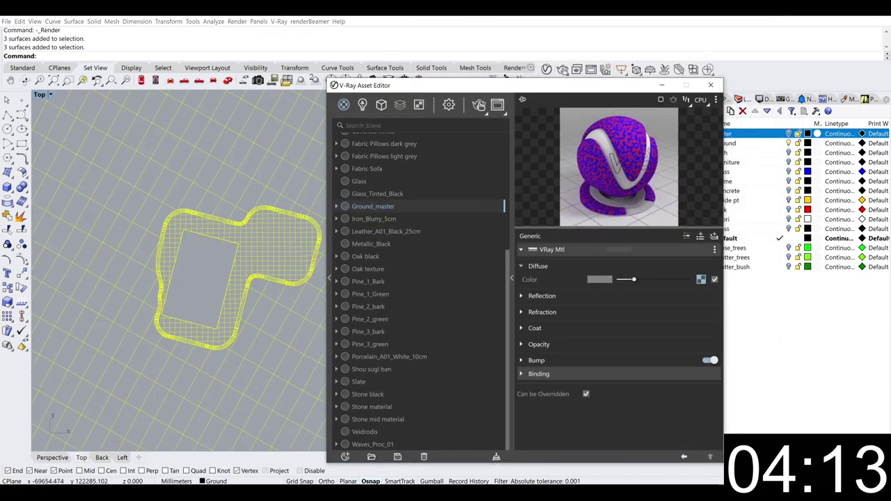
pyautogui.hotkey('alt', 'Tab')
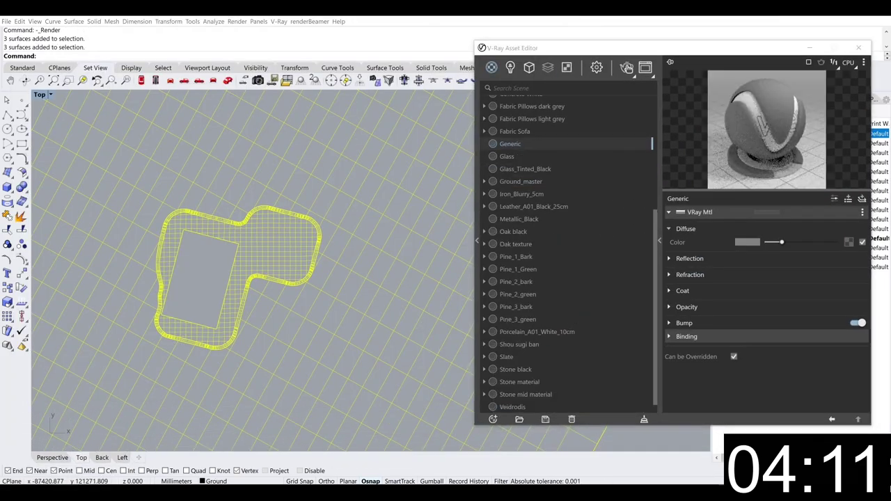
pyautogui.rightClick(511, 145)
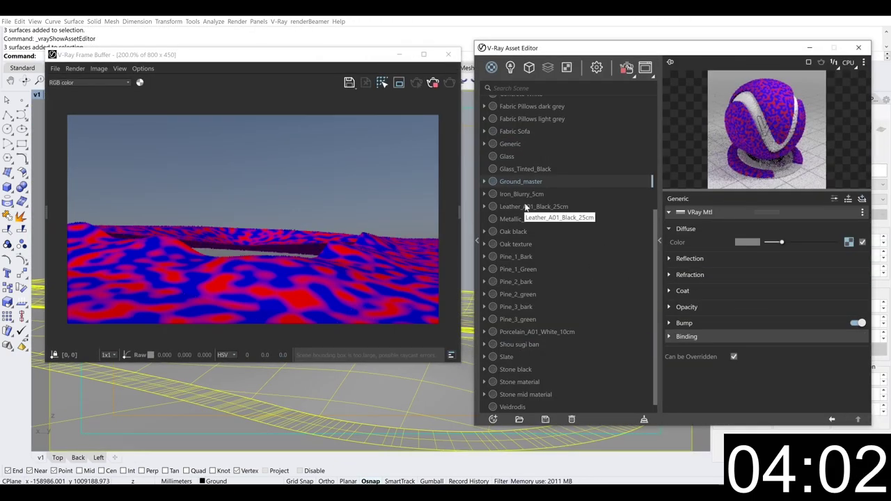
# Map a soil texture to Color A of Ground_master's Noise B diffuse map and try a Marble map for Color B
pyautogui.click(850, 240)
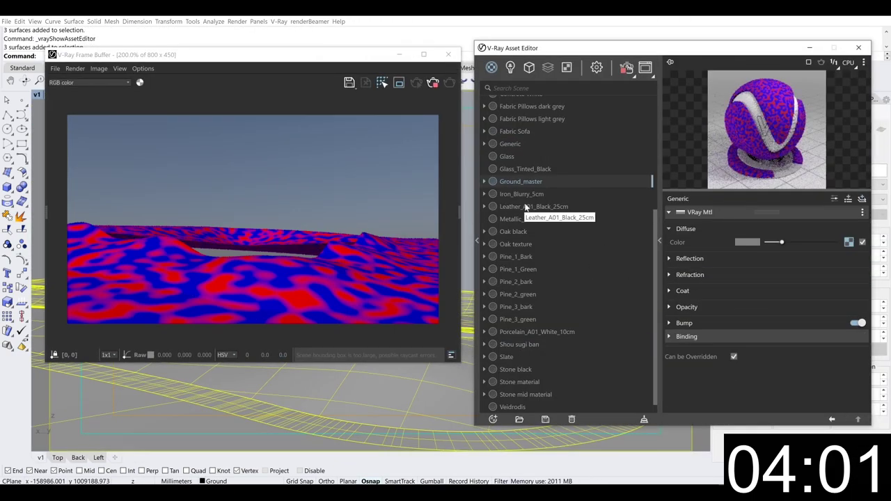
pyautogui.click(850, 227)
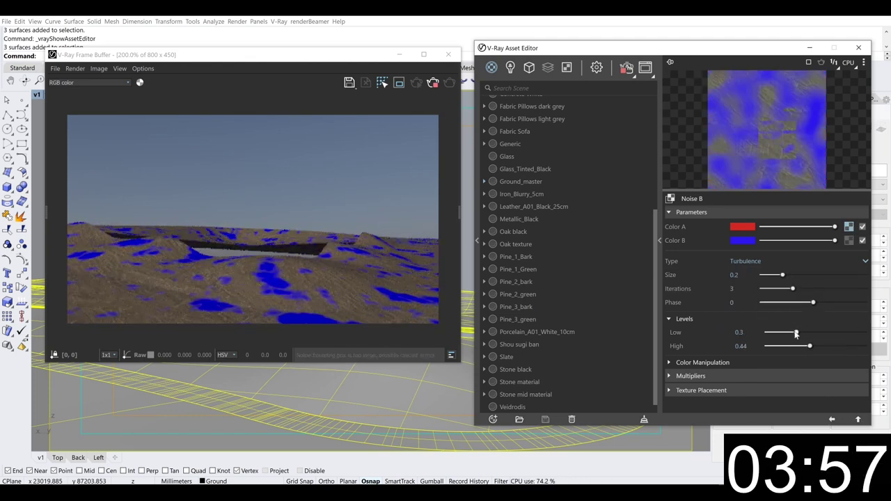
pyautogui.click(838, 181)
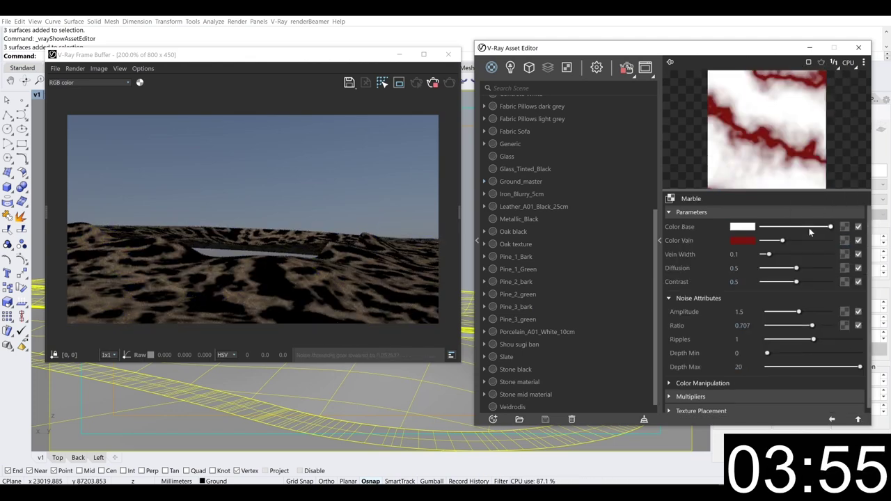
pyautogui.click(827, 171)
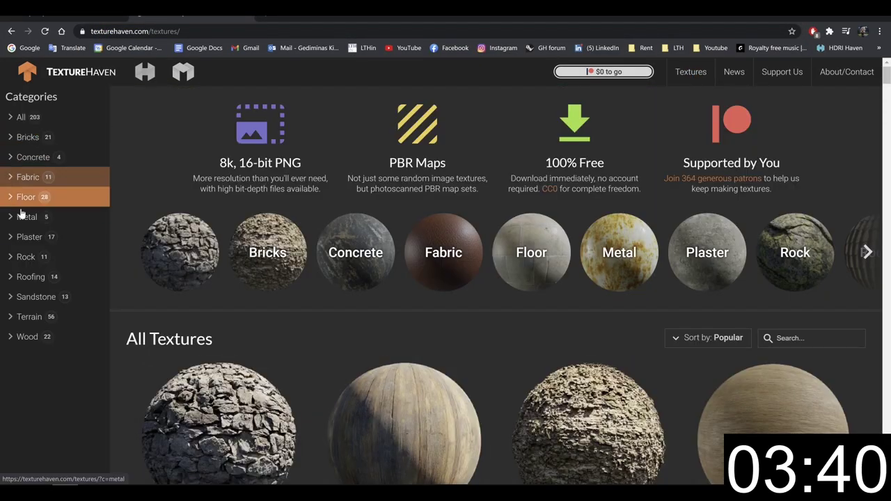
# Browse the Terrain category on Texture Haven and open a ground texture
pyautogui.click(39, 315)
pyautogui.scroll(-3, 278, 314)
pyautogui.click(259, 422)
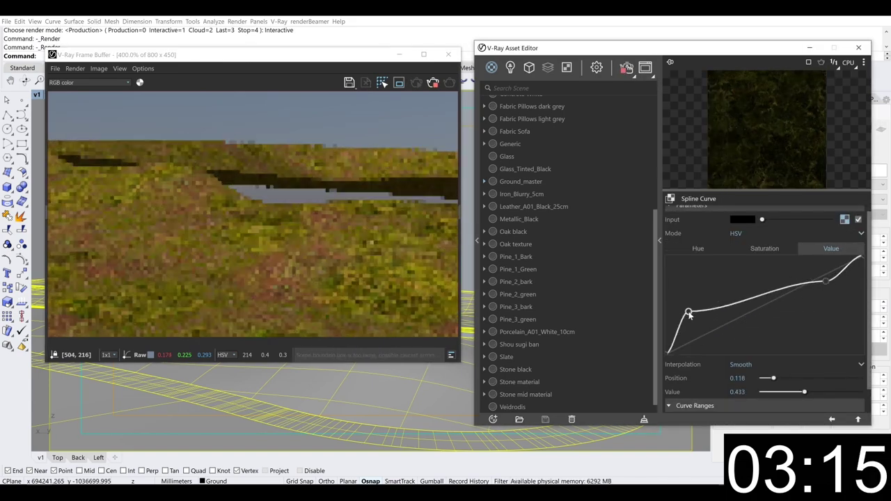
# Leave the ground texture's Spline Curve and reorient the dome light's sky to horizontal angle 278.9 and vertical angle 39
pyautogui.click(858, 419)
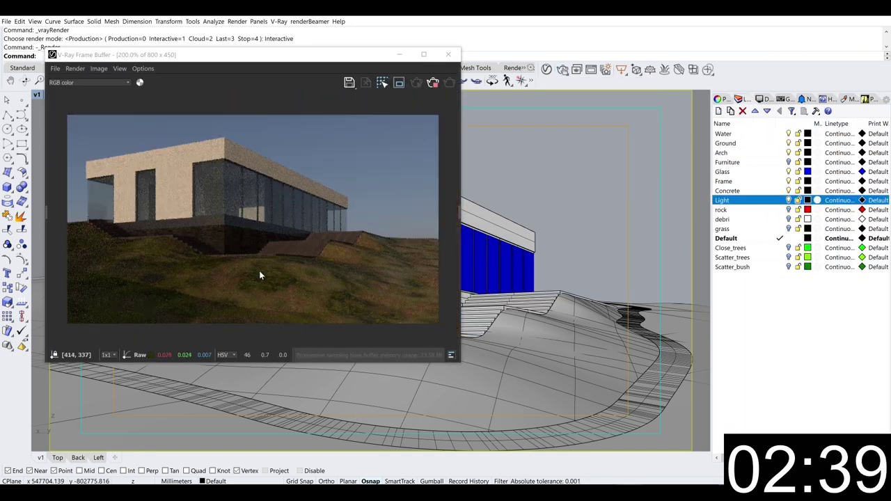
pyautogui.click(562, 69)
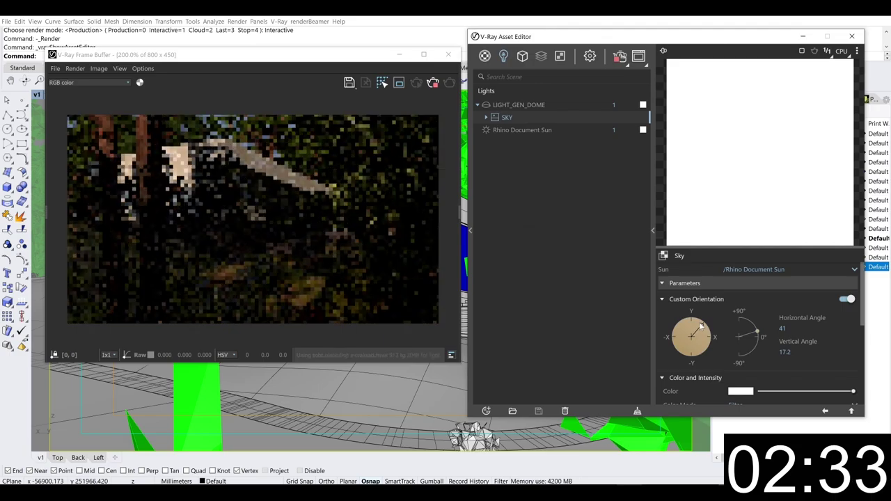
pyautogui.moveTo(708, 334); pyautogui.dragTo(676, 338)
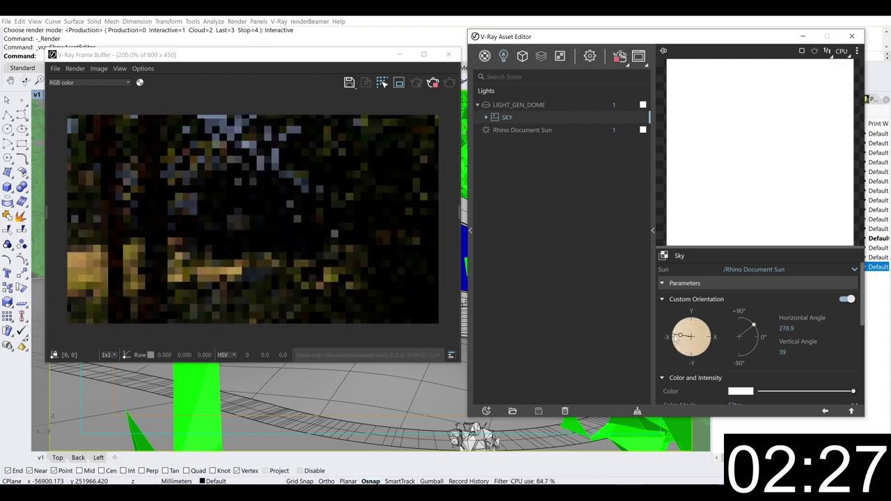
pyautogui.click(653, 231)
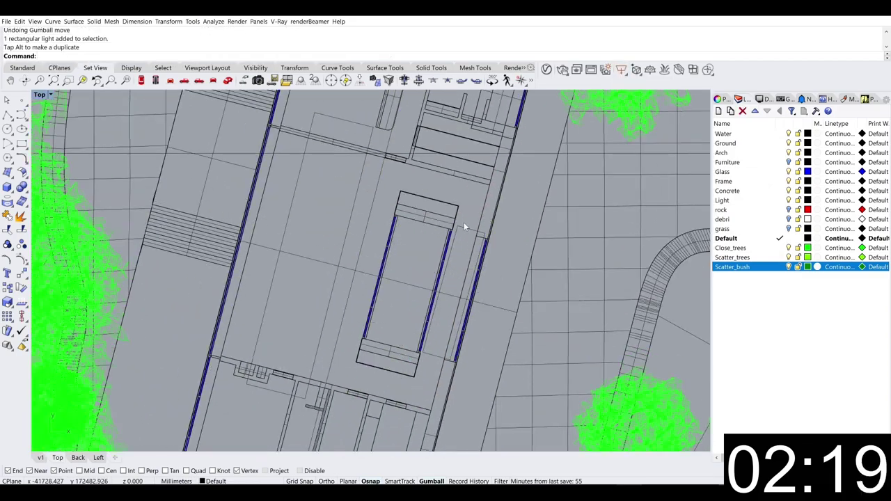
# Undo the last rectangle light move in the plan and start an interactive render with the rectangle lights
pyautogui.hotkey('ctrl', 'z')
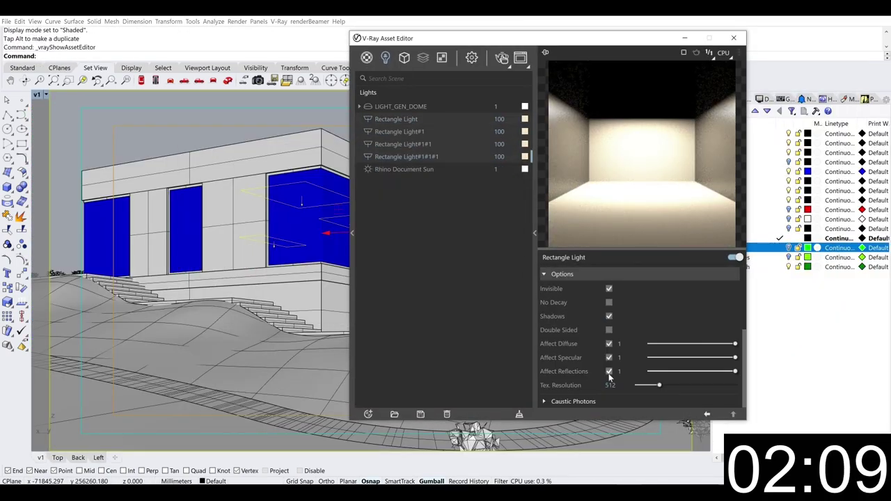
pyautogui.click(503, 59)
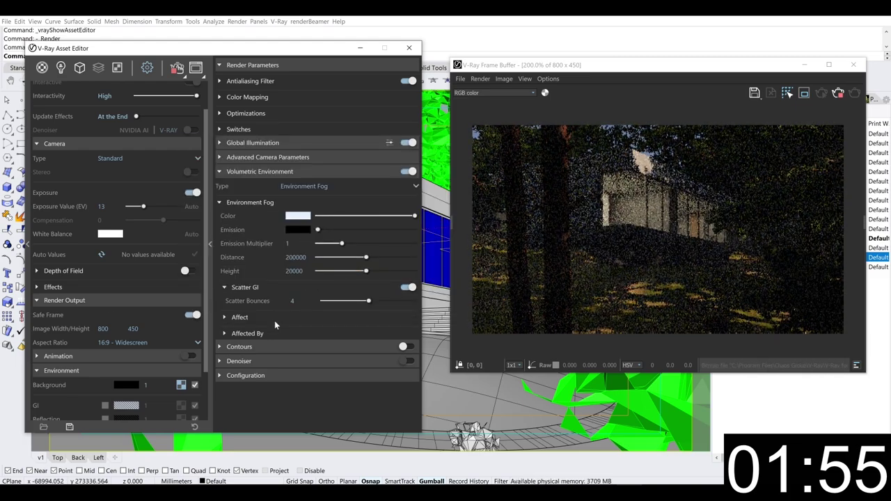
# Set the Environment Fog height to 30000
pyautogui.doubleClick(295, 271)
pyautogui.write('30000')
pyautogui.press('Return')
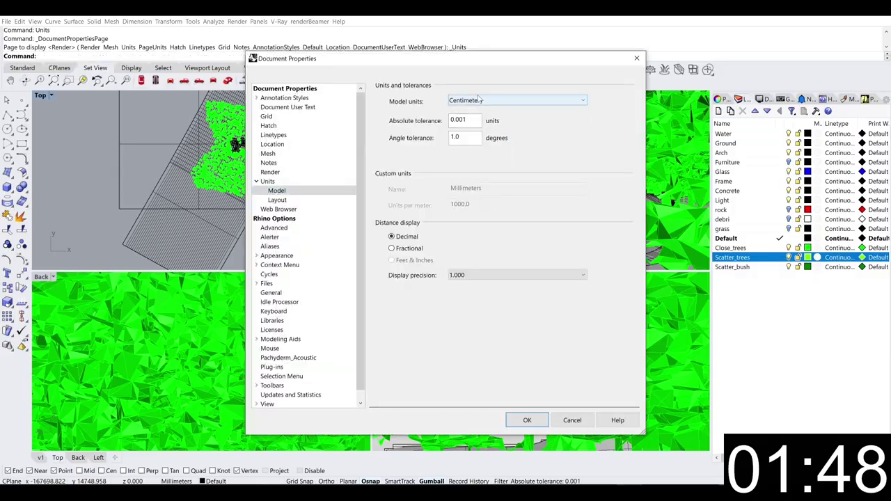
# Set the document's model units to Centimeters
pyautogui.click(521, 420)
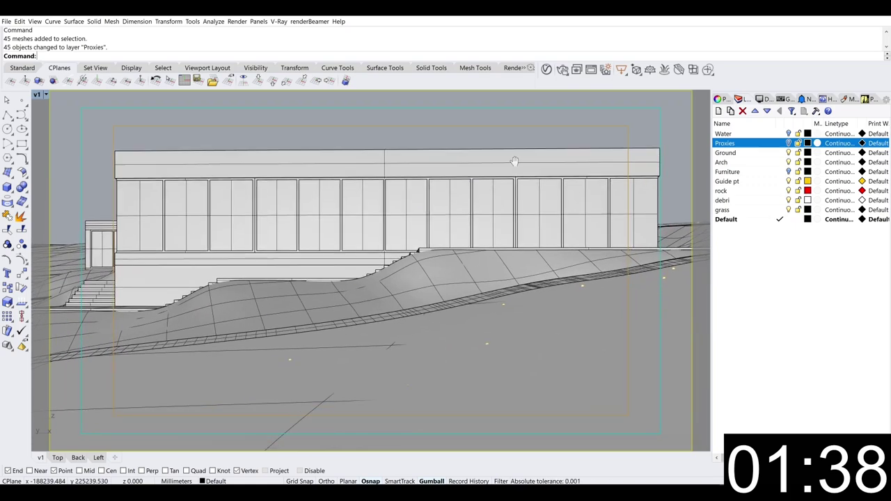
# Reposition the render windows and start an interactive render of the house view with the pine proxies
pyautogui.moveTo(264, 174); pyautogui.dragTo(276, 209)
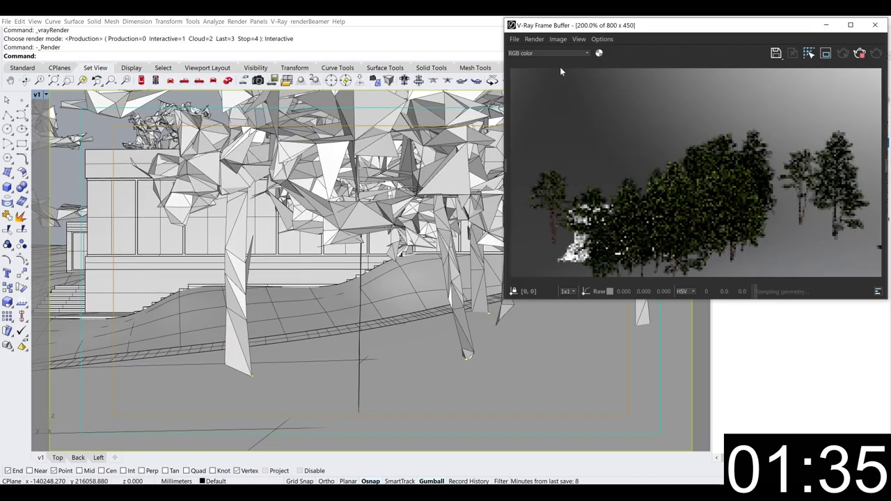
pyautogui.moveTo(668, 24); pyautogui.dragTo(646, 59)
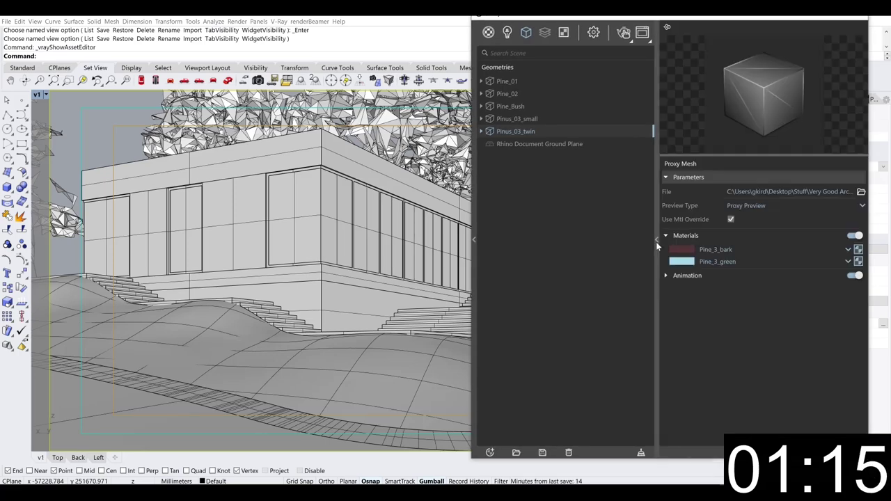
pyautogui.moveTo(557, 12); pyautogui.dragTo(191, 21)
pyautogui.click(257, 41)
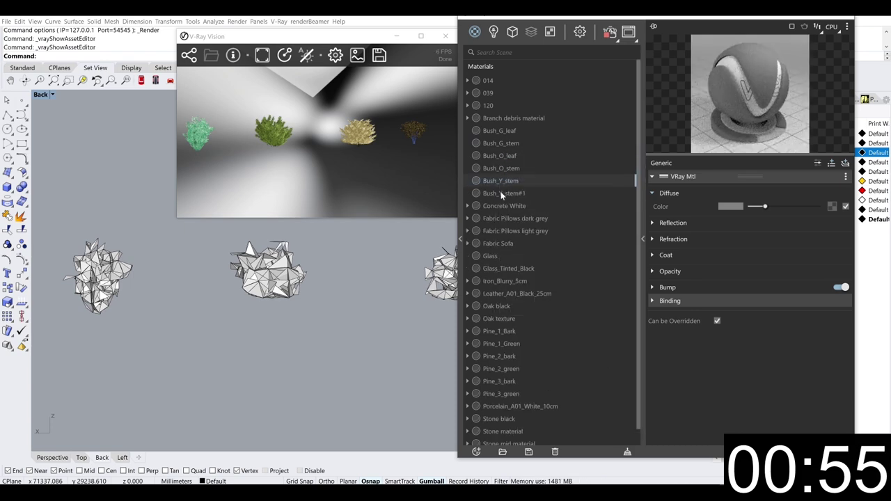
# Assign bush leaf and stem materials to the Orange_bush proxy's slots and open the Yellow_Bush proxy
pyautogui.click(512, 31)
pyautogui.click(501, 93)
pyautogui.click(703, 256)
pyautogui.click(703, 103)
pyautogui.click(766, 261)
pyautogui.click(514, 154)
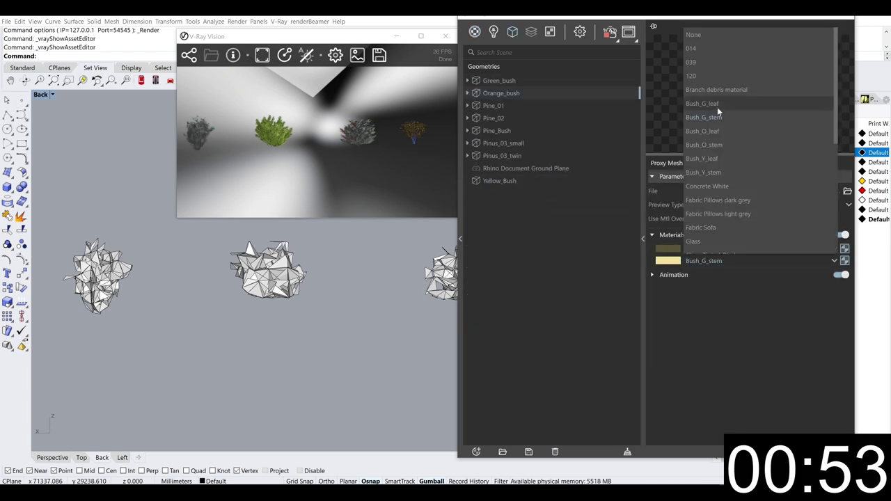
pyautogui.click(500, 180)
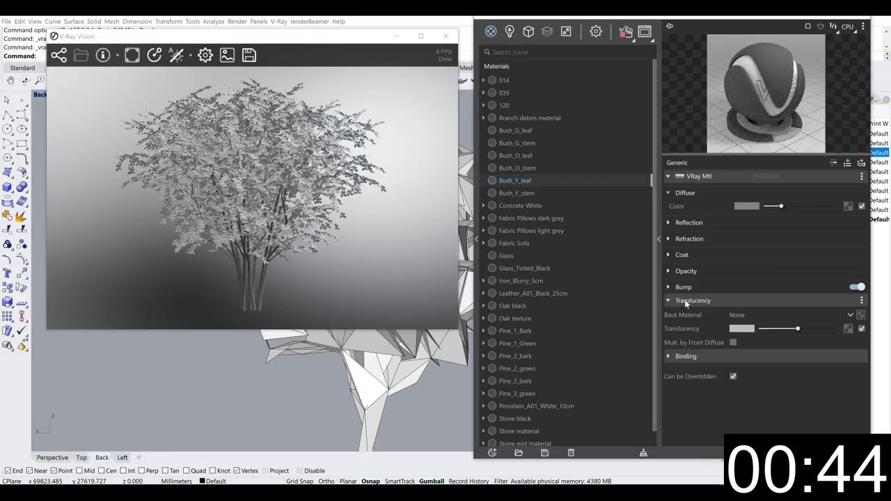
# Duplicate Bush_Y_leaf as Bush_Y_leaf_back and assign Pine_1_Bark to the first and third material slots of the Yellow_Bush proxy
pyautogui.rightClick(516, 181)
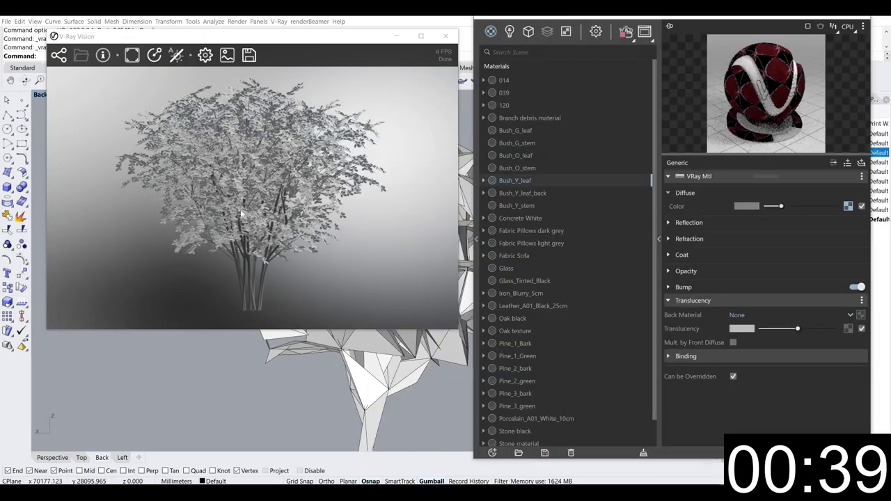
pyautogui.moveTo(300, 390); pyautogui.dragTo(277, 402, button='right')
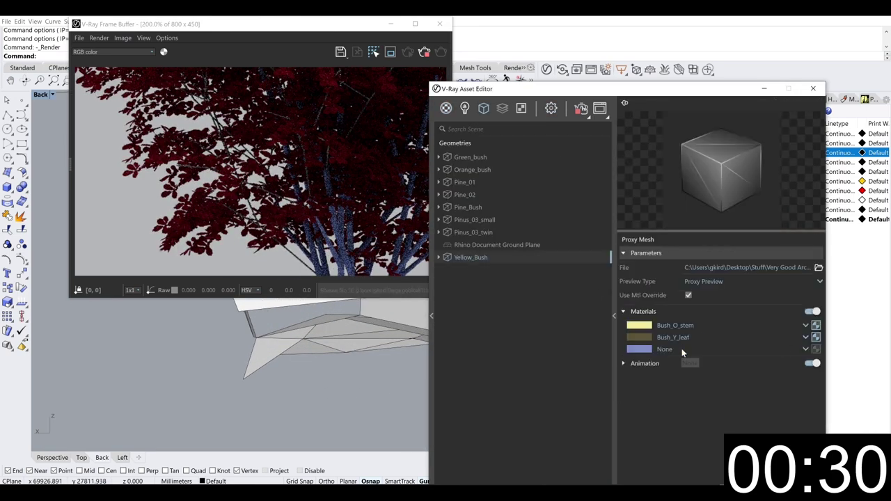
pyautogui.click(682, 348)
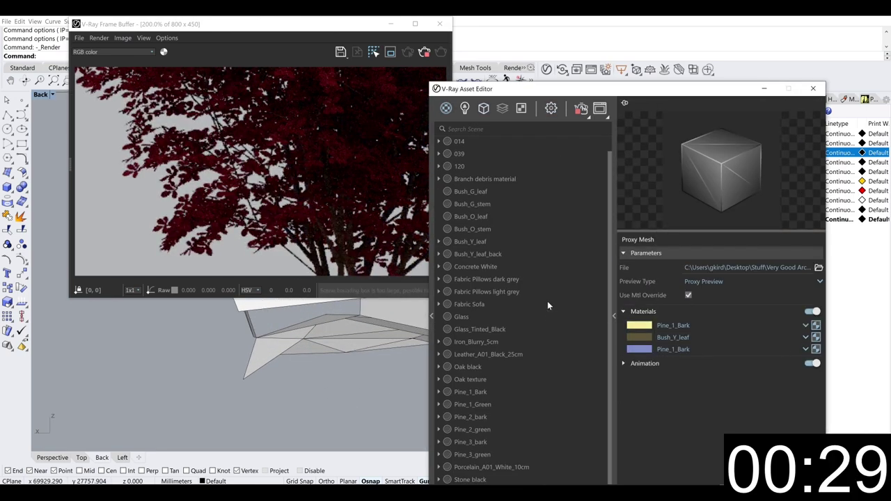
# Replace the Bush_Y_leaf material with a Two Sided material named Bush_y and add a Generic material named Bush_Y_leaf_front
pyautogui.click(483, 242)
pyautogui.rightClick(483, 244)
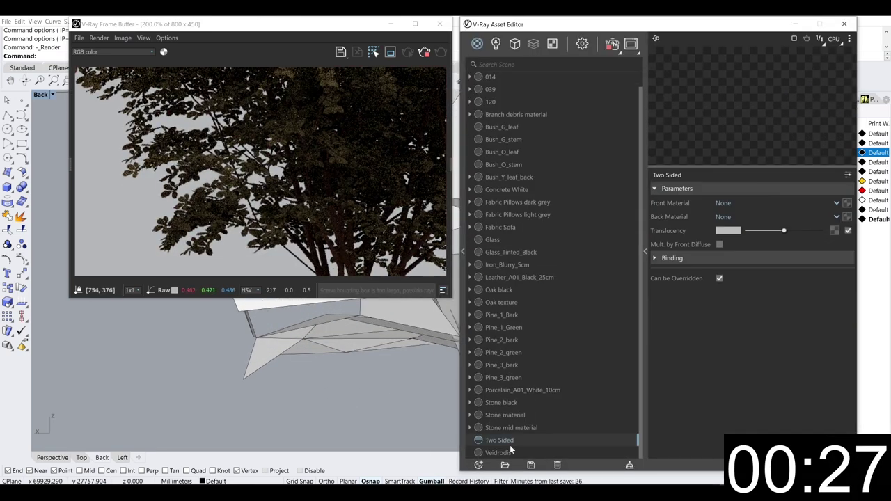
pyautogui.rightClick(541, 283)
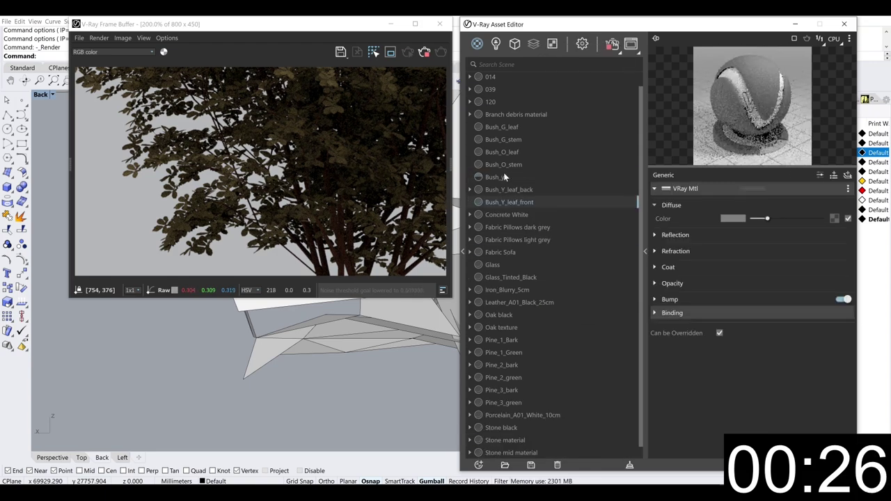
pyautogui.press('Return')
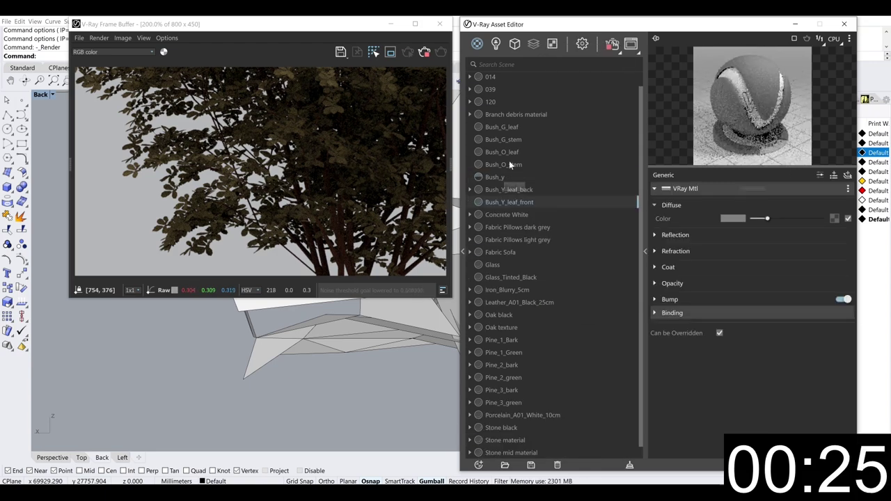
# Map the red leaf texture to Bush_Y_leaf_front's diffuse color and assign Pine_1_Bark to the Green_bush proxy's first material slot
pyautogui.click(514, 43)
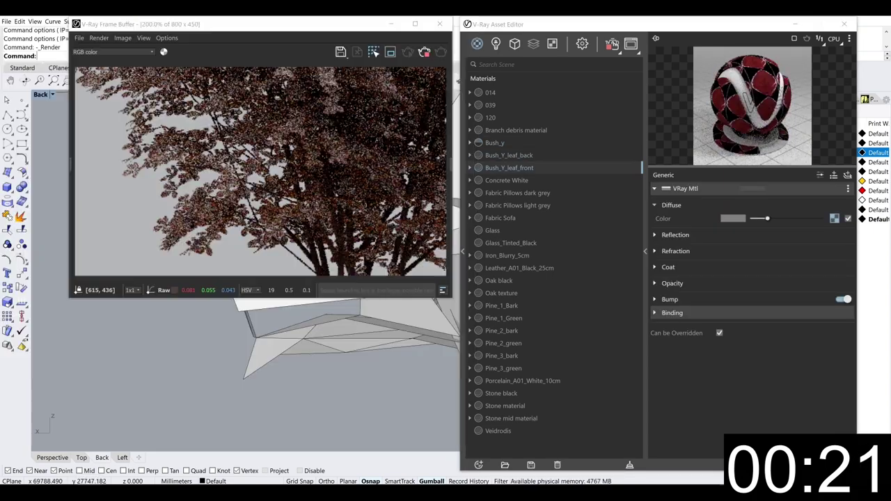
pyautogui.click(498, 142)
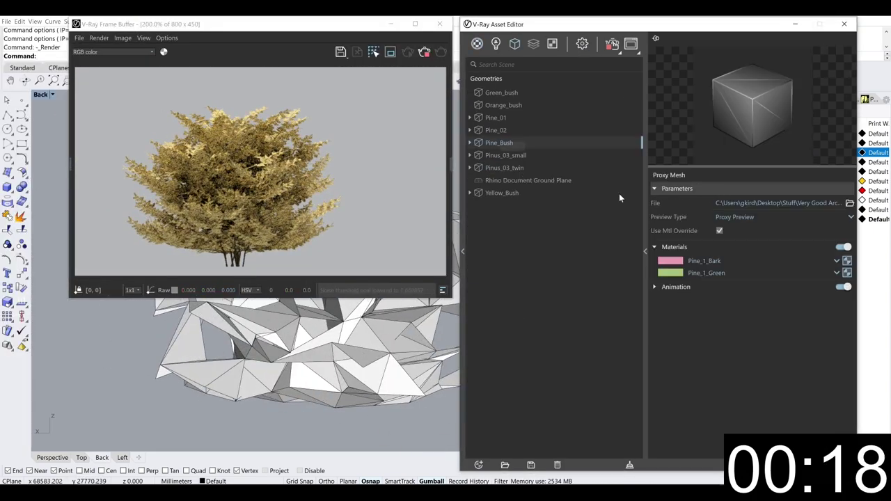
pyautogui.click(731, 260)
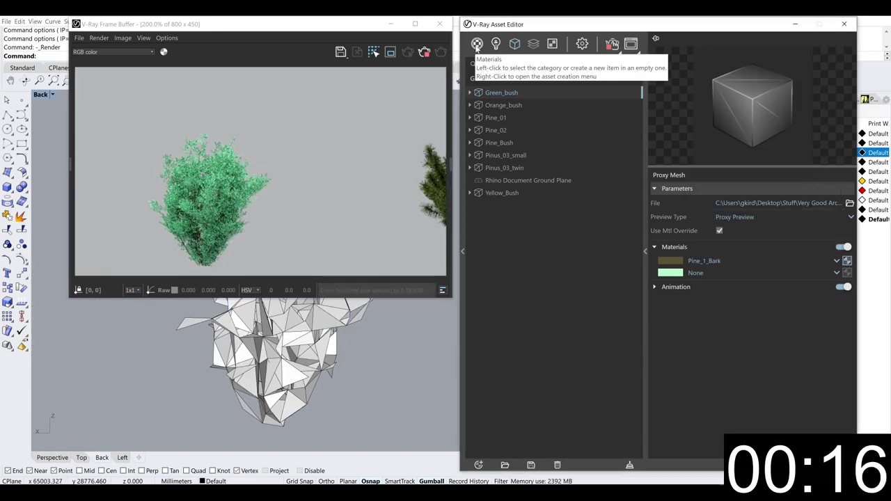
# Duplicate the Bush_y two-sided material and its front and back leaf materials as Bush_O and Bush_G sets
pyautogui.click(477, 43)
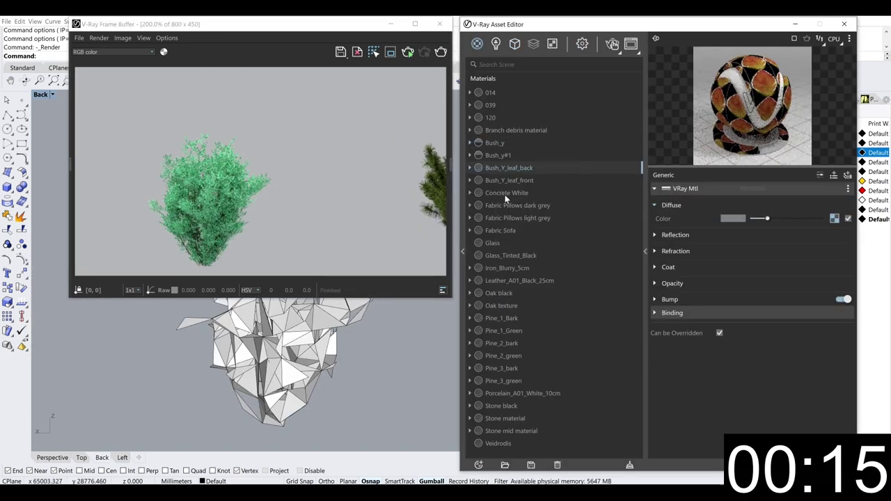
pyautogui.rightClick(509, 212)
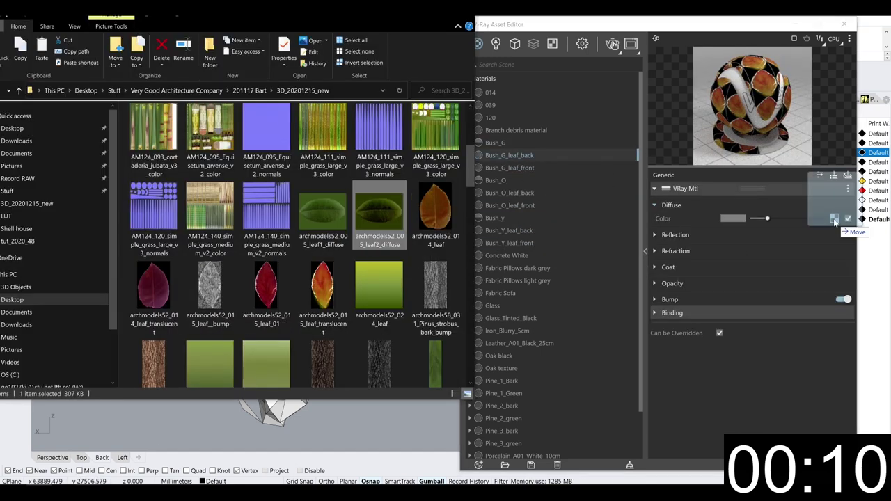
# Map archmodels52_005_leaf2_diffuse to Bush_G_leaf_back's diffuse color and open the Bush_Y_leaf_front material
pyautogui.moveTo(835, 221); pyautogui.dragTo(835, 220)
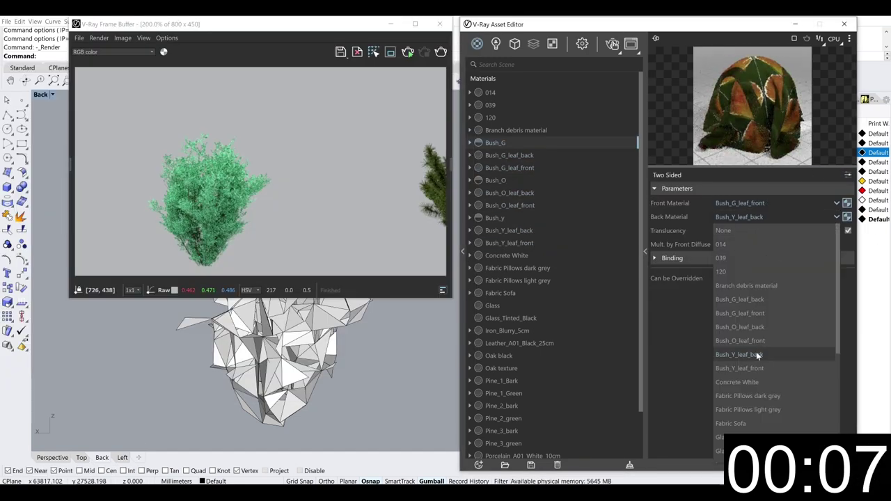
pyautogui.click(509, 243)
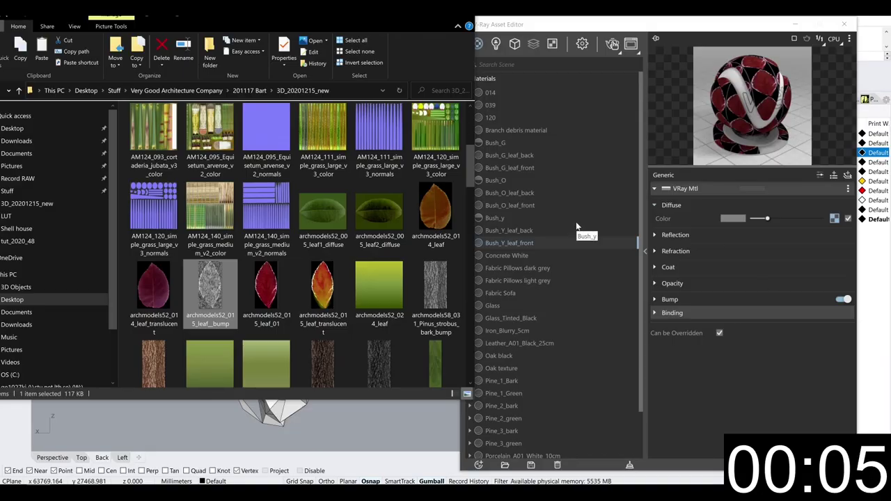